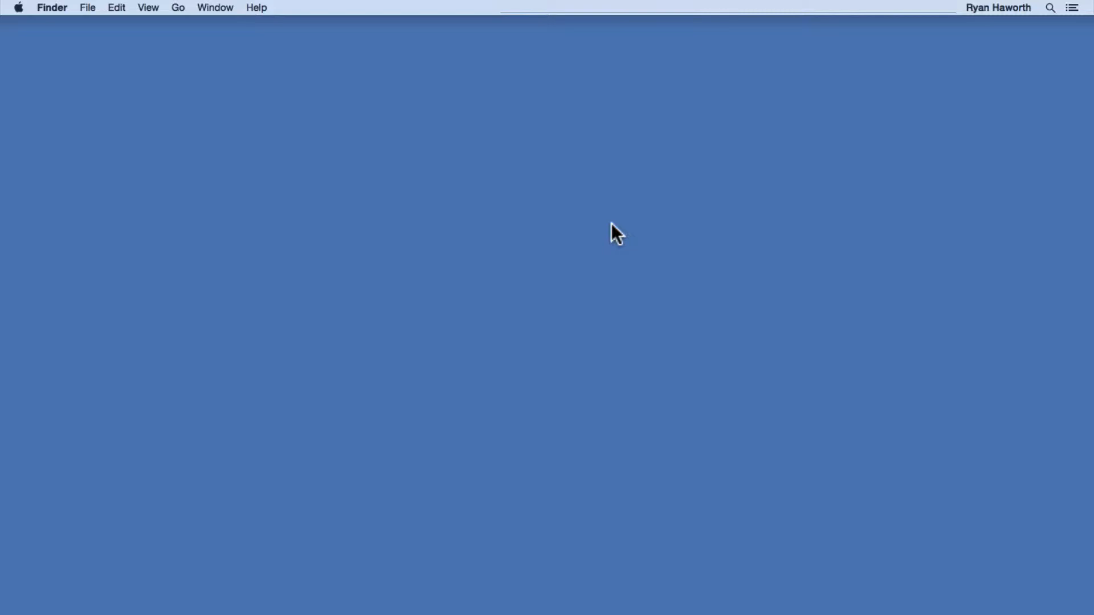
Step: Switch to Chrome and download Lesson2.4-LassoTool.ait.zip from its current web address, saving it to the Desktop
{"action": "key", "text": "super+Tab"}
{"action": "key", "text": "super+Tab"}
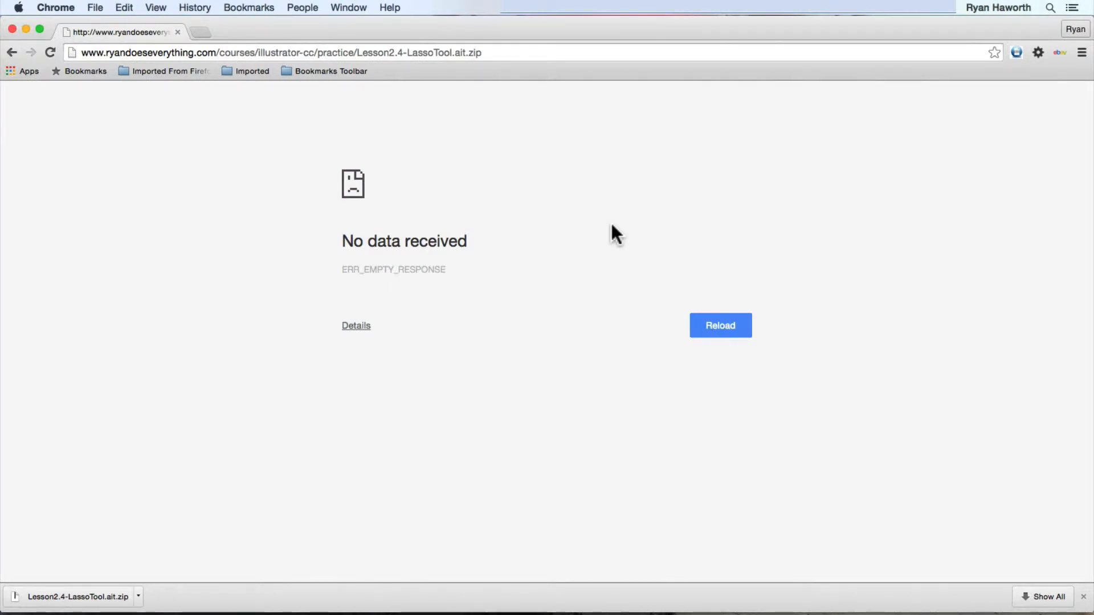
{"action": "left_click", "coordinate": [502, 51]}
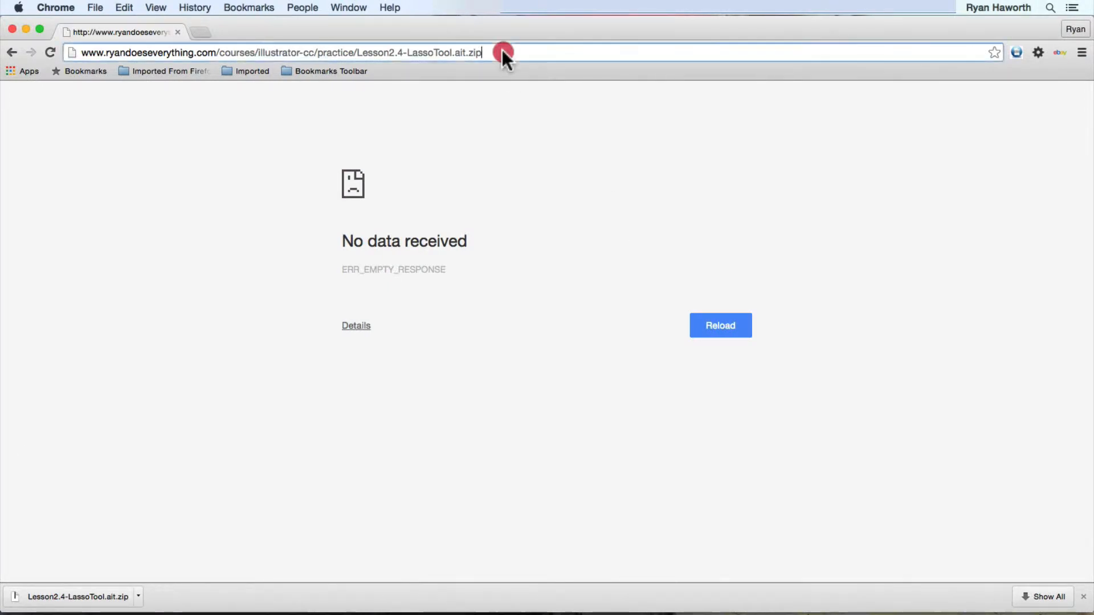
{"action": "key", "text": "Return"}
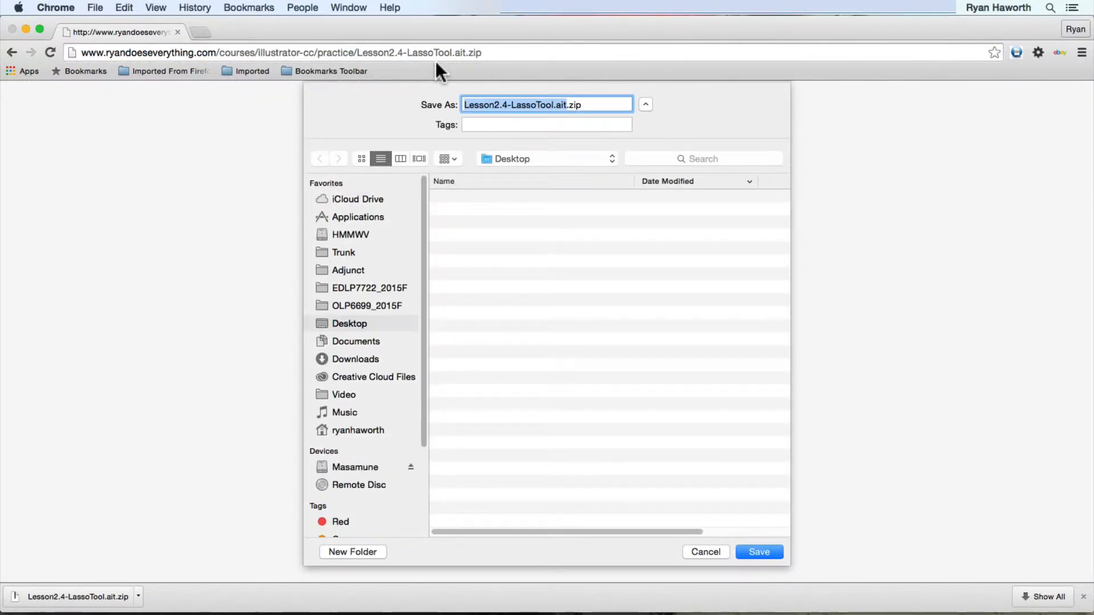
{"action": "left_click", "coordinate": [752, 550]}
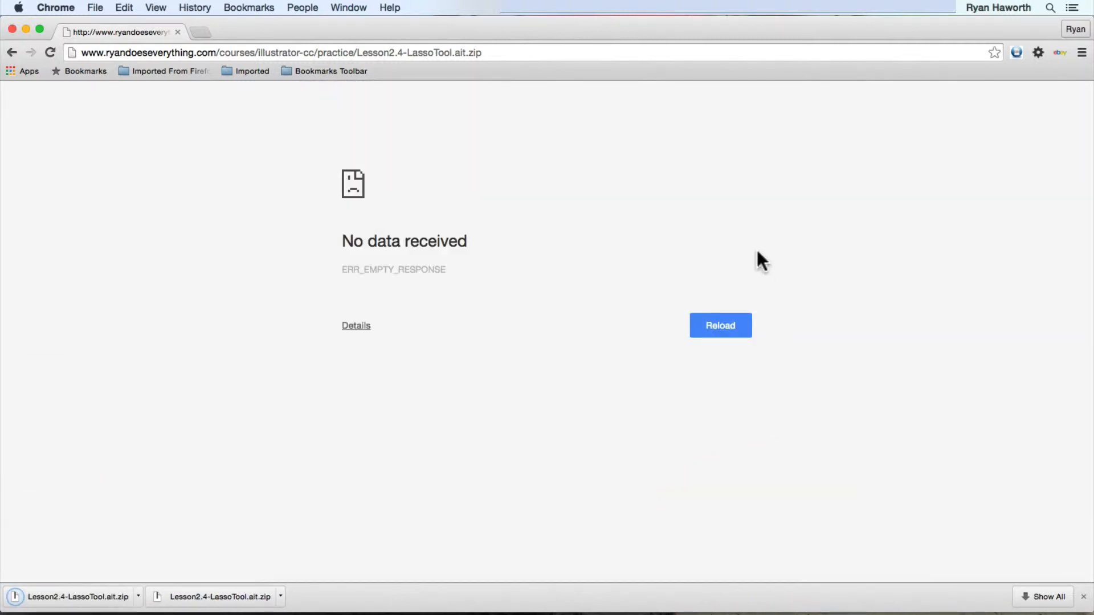
Step: Return to the empty Desktop 2 space and extract the downloaded Lesson2.4-LassoTool.ait.zip archive
{"action": "key", "text": "ctrl+Up"}
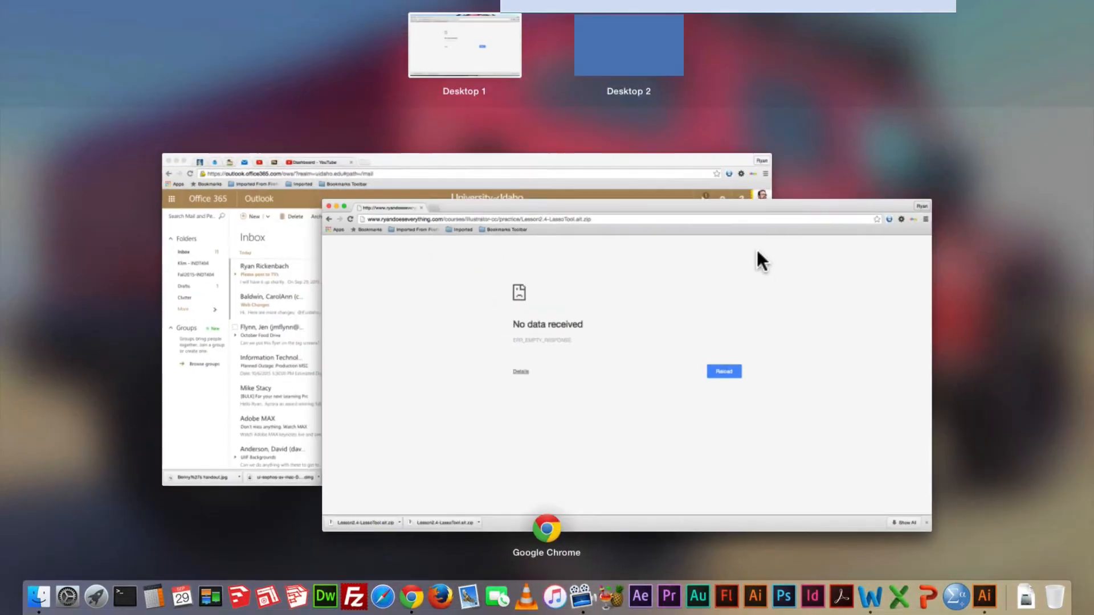
{"action": "left_click", "coordinate": [606, 67]}
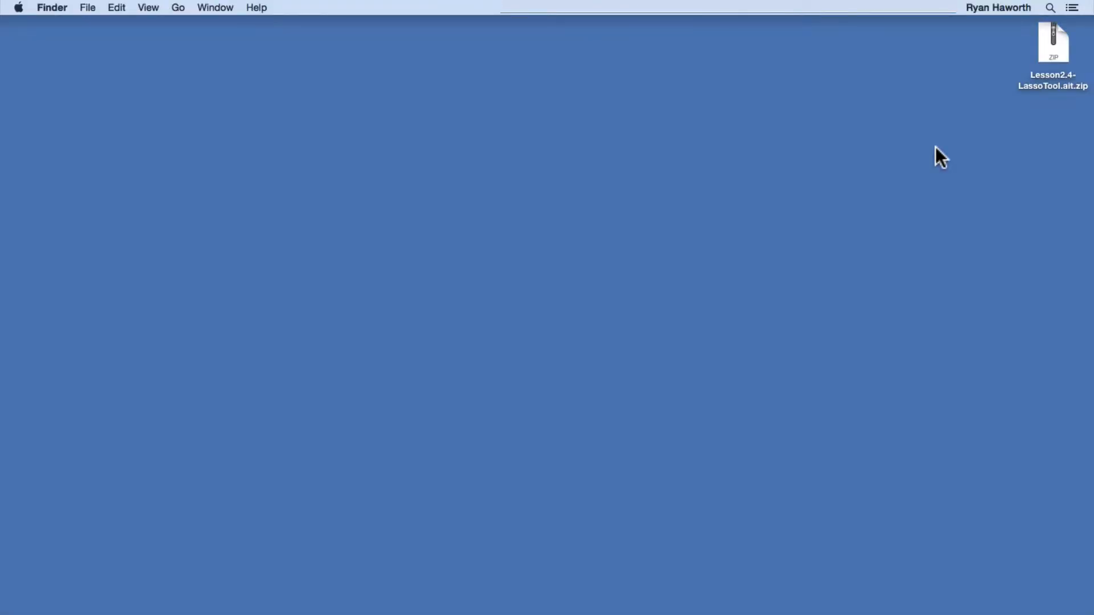
{"action": "double_click", "coordinate": [1055, 41]}
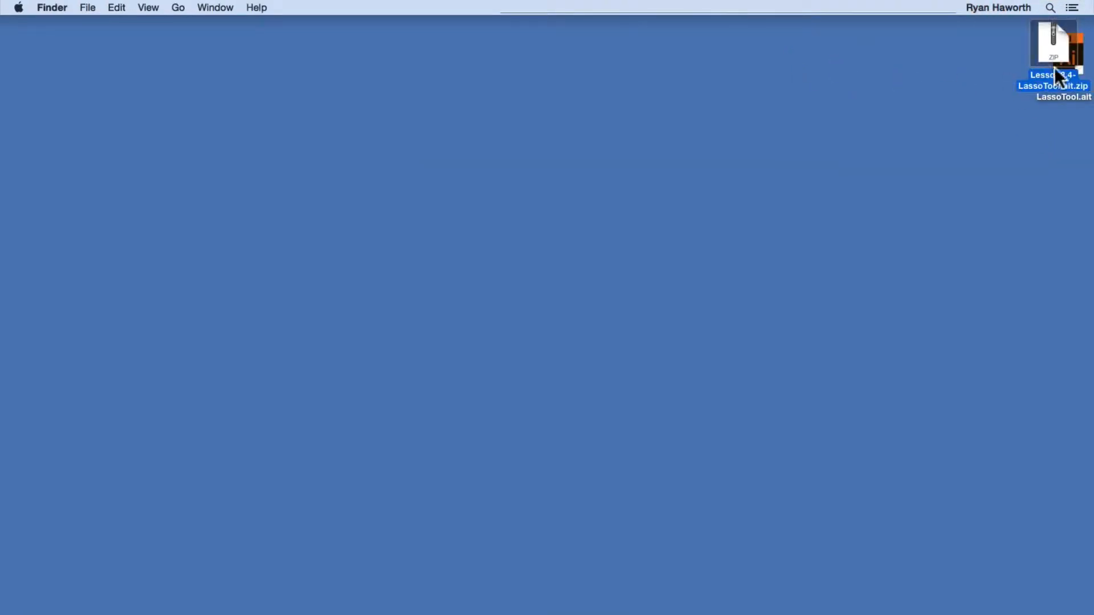
Step: Separate the overlapping desktop icons, open the extracted LassoTool.ait template in Illustrator, and fit the artboard in the window
{"action": "left_click_drag", "start_coordinate": [1054, 67], "coordinate": [919, 50]}
{"action": "mouse_move", "coordinate": [1081, 65]}
{"action": "left_mouse_down"}
{"action": "mouse_move", "coordinate": [915, 50]}
{"action": "mouse_move", "coordinate": [1003, 58]}
{"action": "left_mouse_up"}
{"action": "double_click", "coordinate": [1003, 58]}
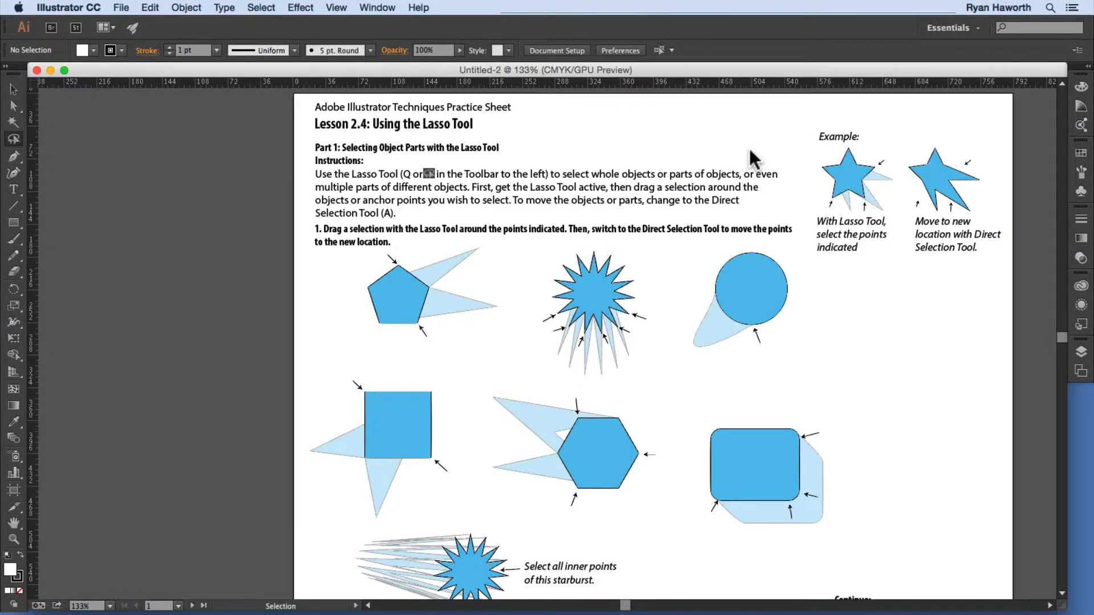
{"action": "key", "text": "super+0"}
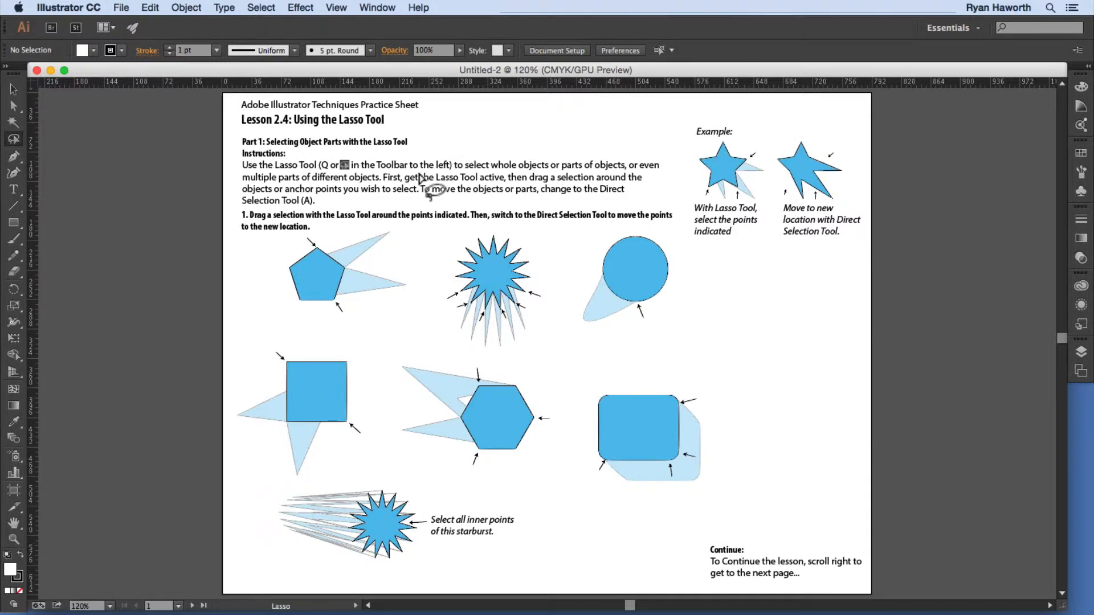
Step: Activate the Lasso Tool, changing the toolbar to two columns and back to a single column
{"action": "key", "text": "a"}
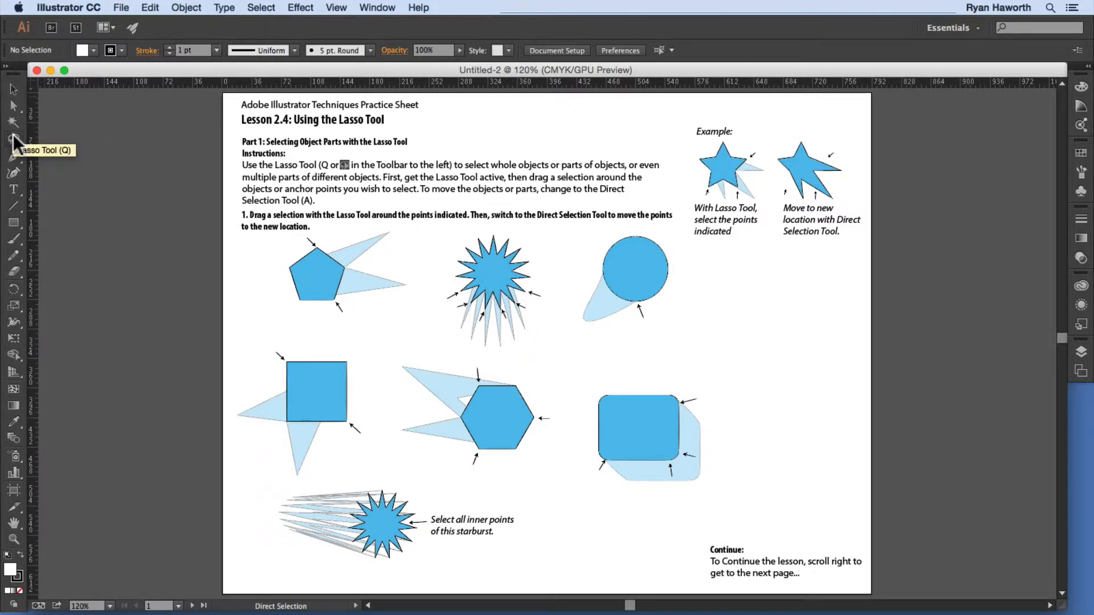
{"action": "left_click", "coordinate": [15, 140]}
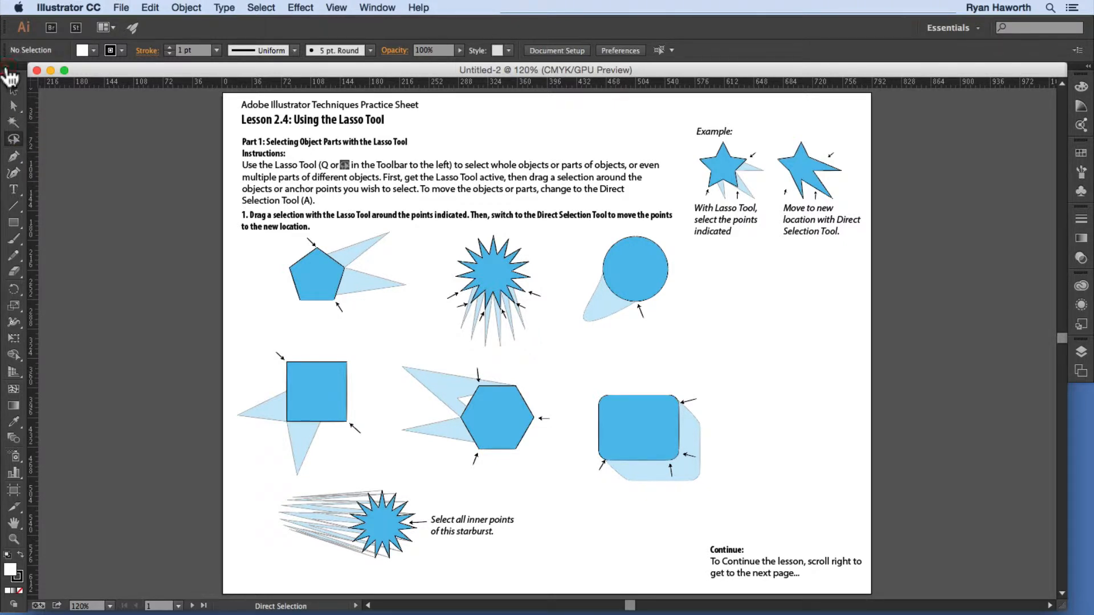
{"action": "left_click", "coordinate": [8, 68]}
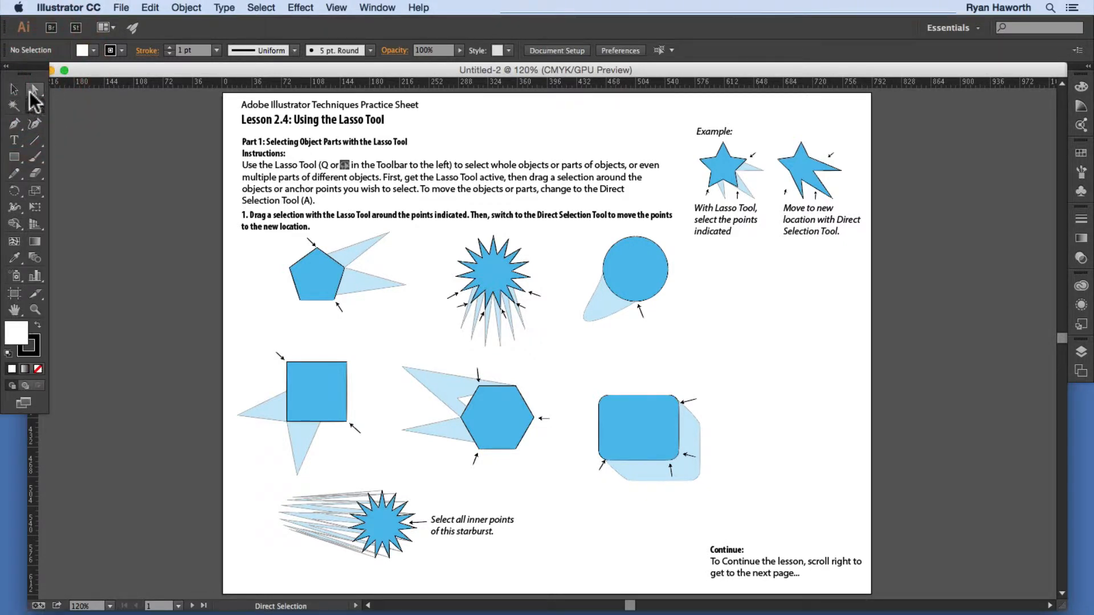
{"action": "left_click", "coordinate": [34, 105]}
{"action": "left_click", "coordinate": [6, 66]}
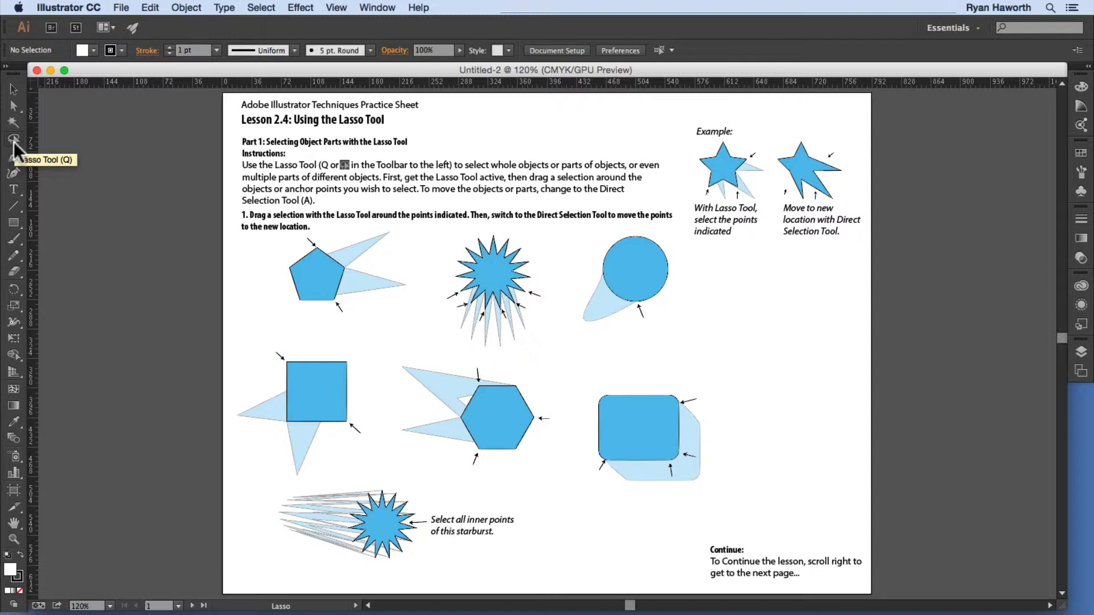
Step: Alternate between the Direct Selection Tool and the Lasso Tool, trying a small lasso on an empty part of the page
{"action": "key", "text": "a"}
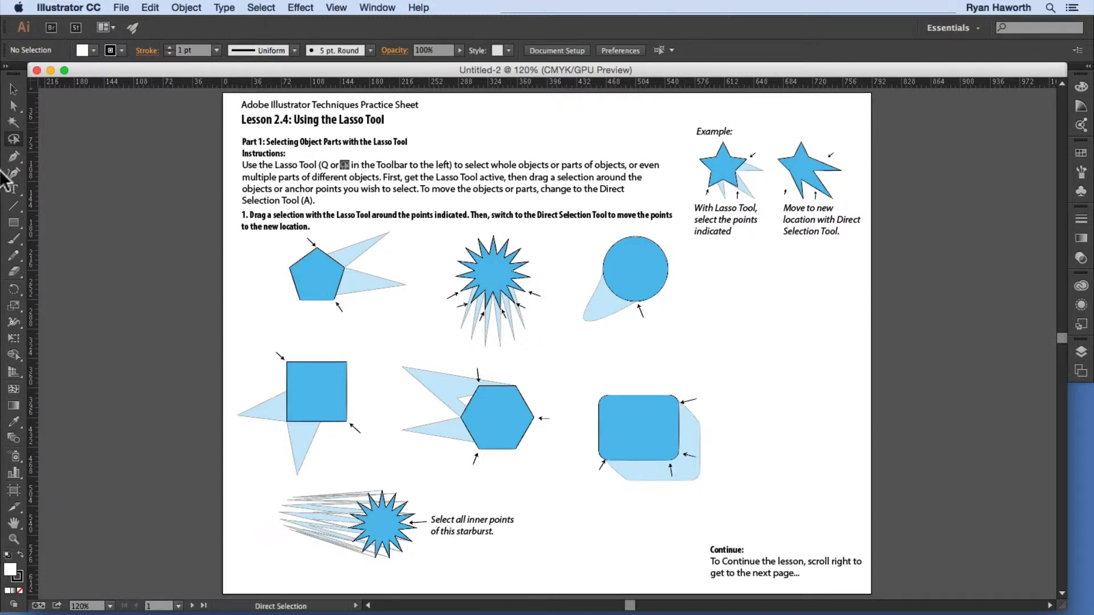
{"action": "left_click", "coordinate": [14, 139]}
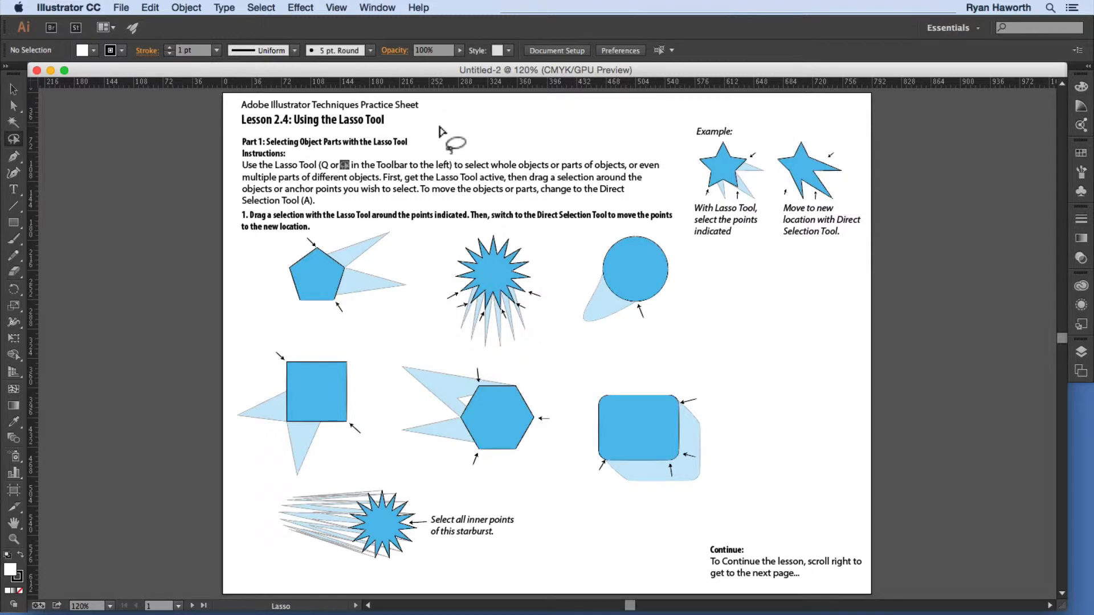
{"action": "key", "text": "q"}
{"action": "mouse_move", "coordinate": [458, 135]}
{"action": "left_mouse_down"}
{"action": "mouse_move", "coordinate": [482, 145]}
{"action": "mouse_move", "coordinate": [490, 128]}
{"action": "mouse_move", "coordinate": [463, 134]}
{"action": "mouse_move", "coordinate": [474, 135]}
{"action": "left_mouse_up"}
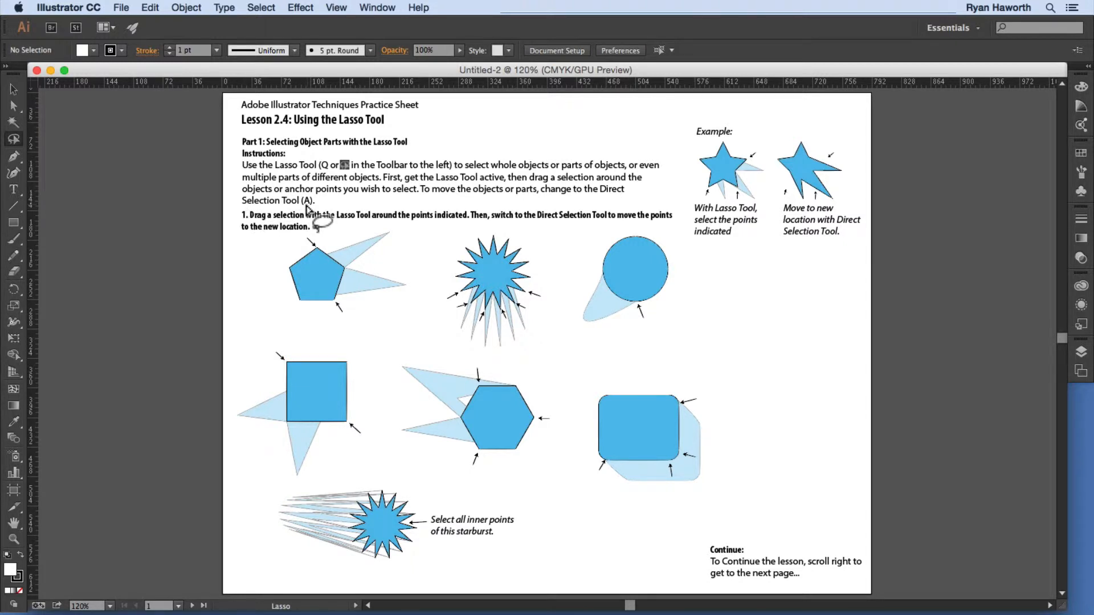
{"action": "key", "text": "a"}
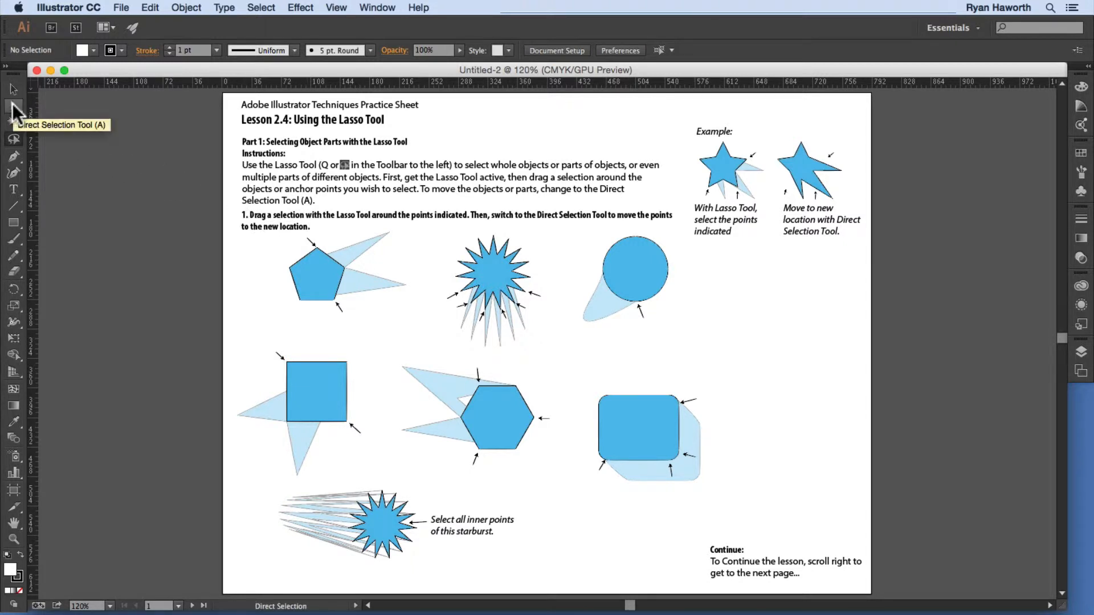
Step: Lasso the pentagon's top anchor point and move it with Direct Selection to the tip of the upper light-blue target
{"action": "key", "text": "q"}
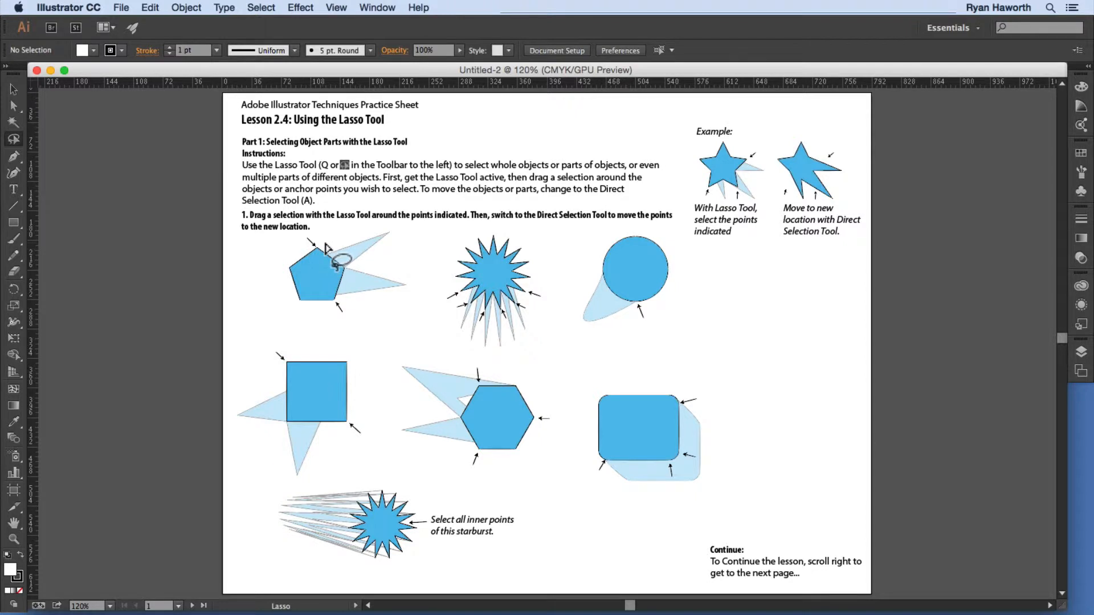
{"action": "mouse_move", "coordinate": [325, 249]}
{"action": "left_mouse_down"}
{"action": "mouse_move", "coordinate": [314, 245]}
{"action": "mouse_move", "coordinate": [325, 248]}
{"action": "left_mouse_up"}
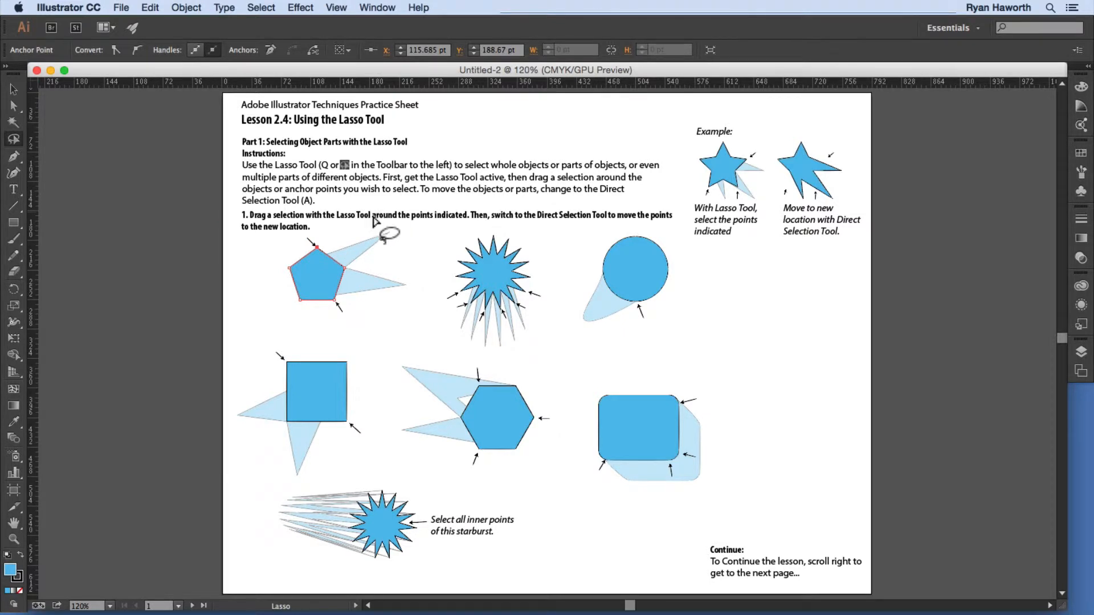
{"action": "key", "text": "a"}
{"action": "left_click_drag", "start_coordinate": [317, 250], "coordinate": [390, 232]}
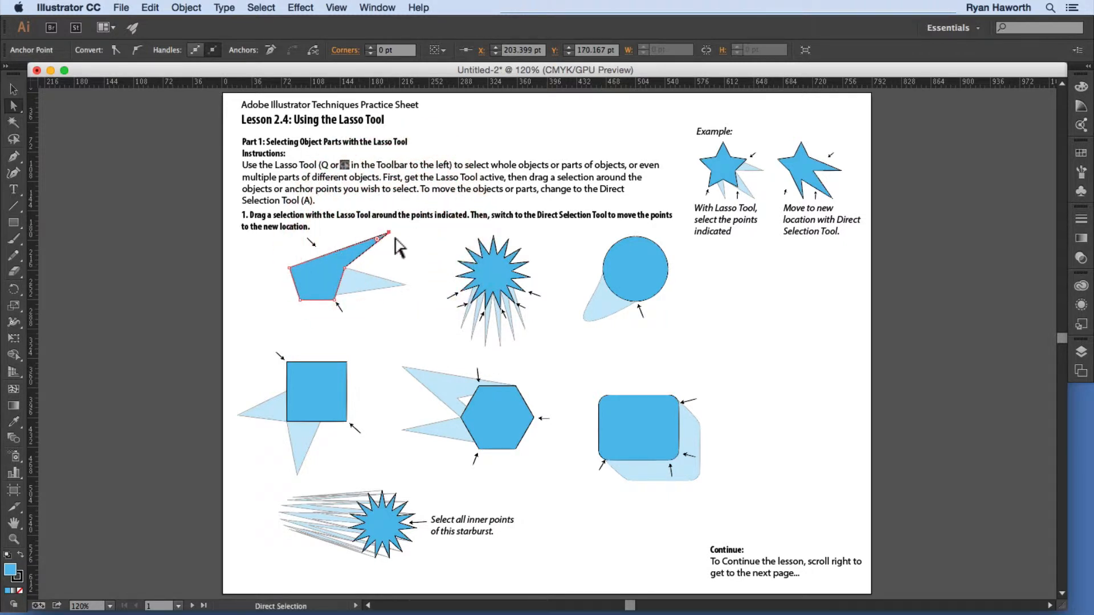
{"action": "left_click", "coordinate": [336, 8]}
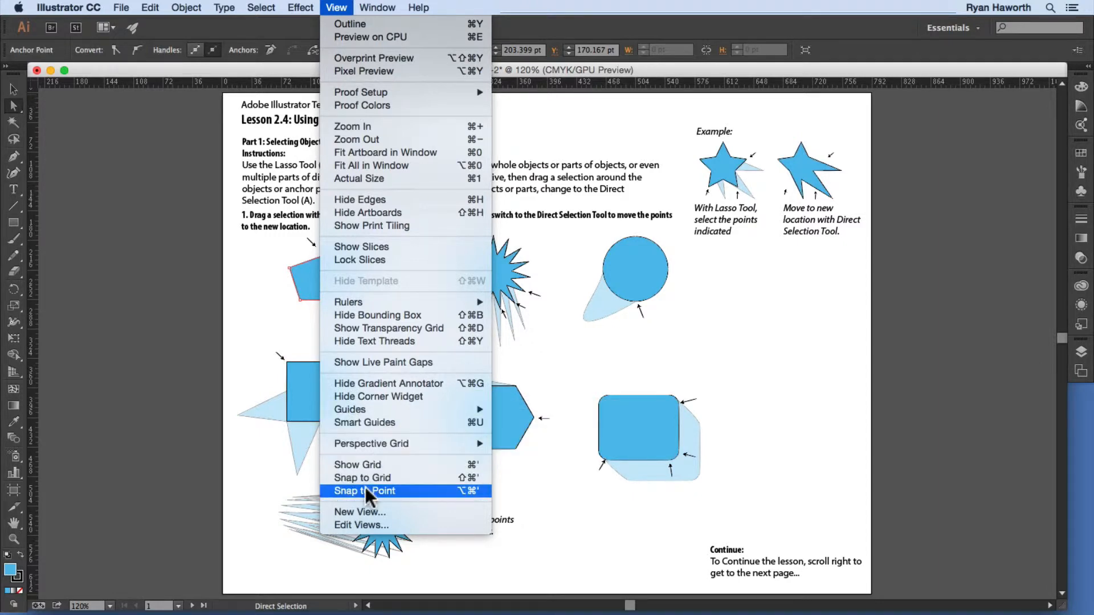
{"action": "left_click", "coordinate": [259, 254]}
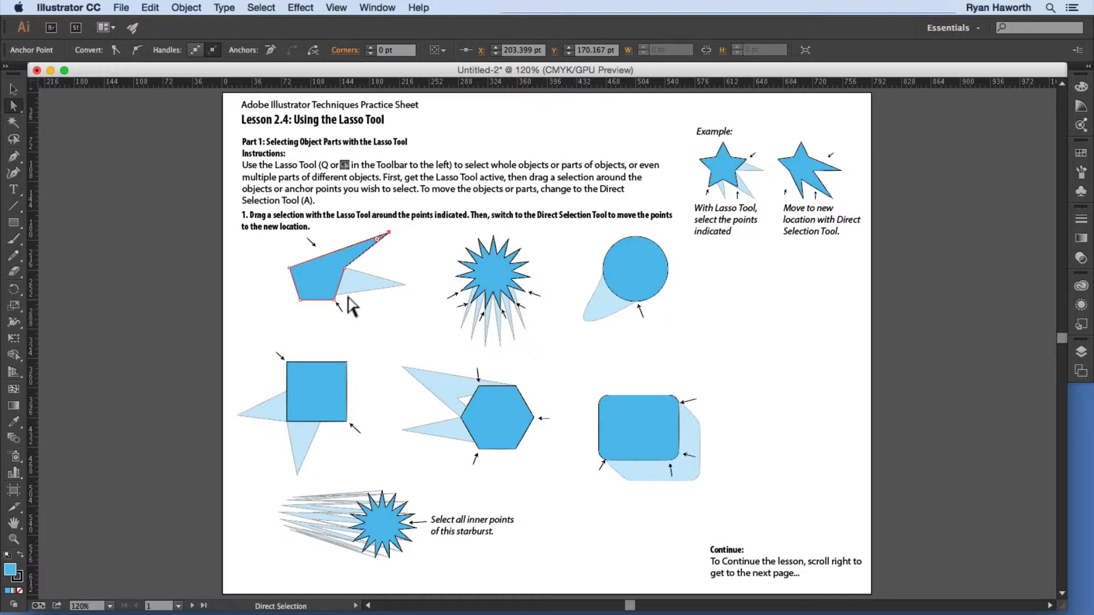
Step: Lasso the pentagon's lower-right anchor point and move it with Direct Selection to the tip of the lower light-blue target
{"action": "key", "text": "q"}
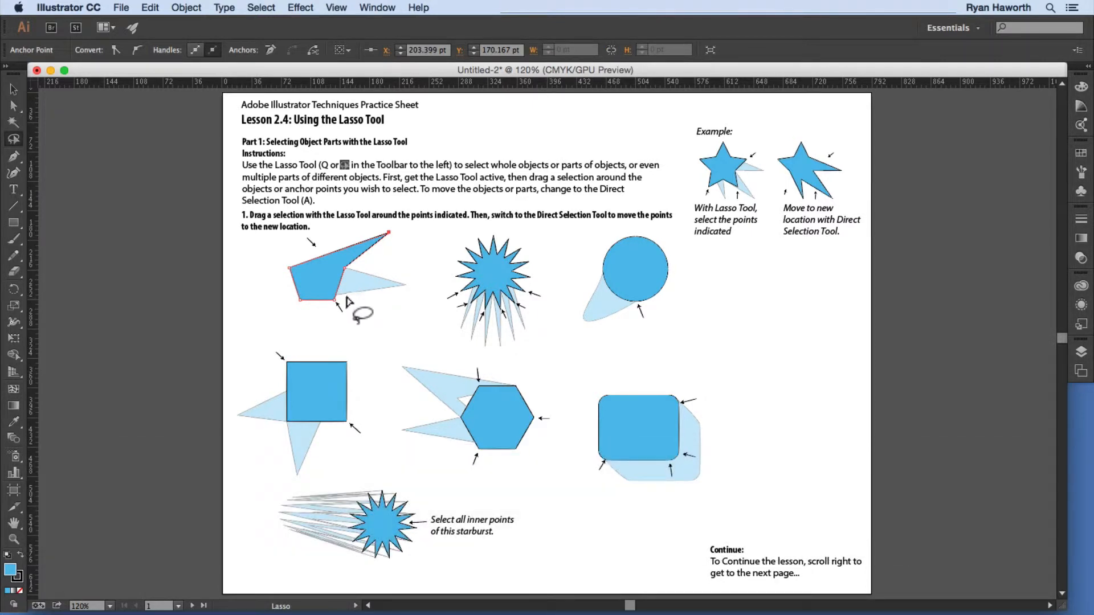
{"action": "mouse_move", "coordinate": [340, 293]}
{"action": "left_mouse_down"}
{"action": "mouse_move", "coordinate": [325, 291]}
{"action": "mouse_move", "coordinate": [325, 302]}
{"action": "mouse_move", "coordinate": [340, 305]}
{"action": "left_mouse_up"}
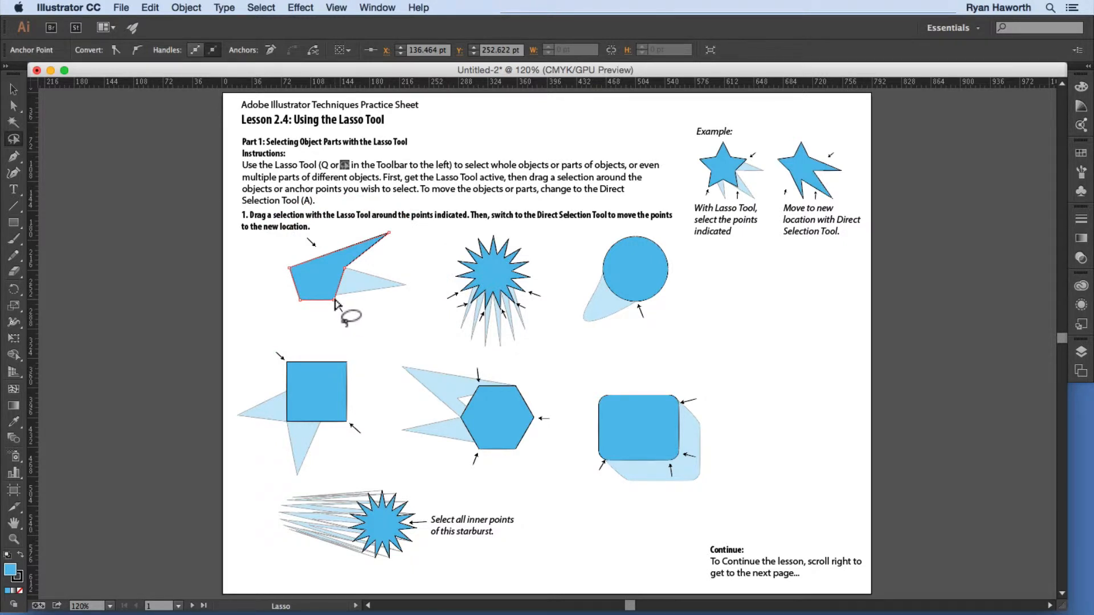
{"action": "key", "text": "a"}
{"action": "left_click_drag", "start_coordinate": [334, 300], "coordinate": [405, 285]}
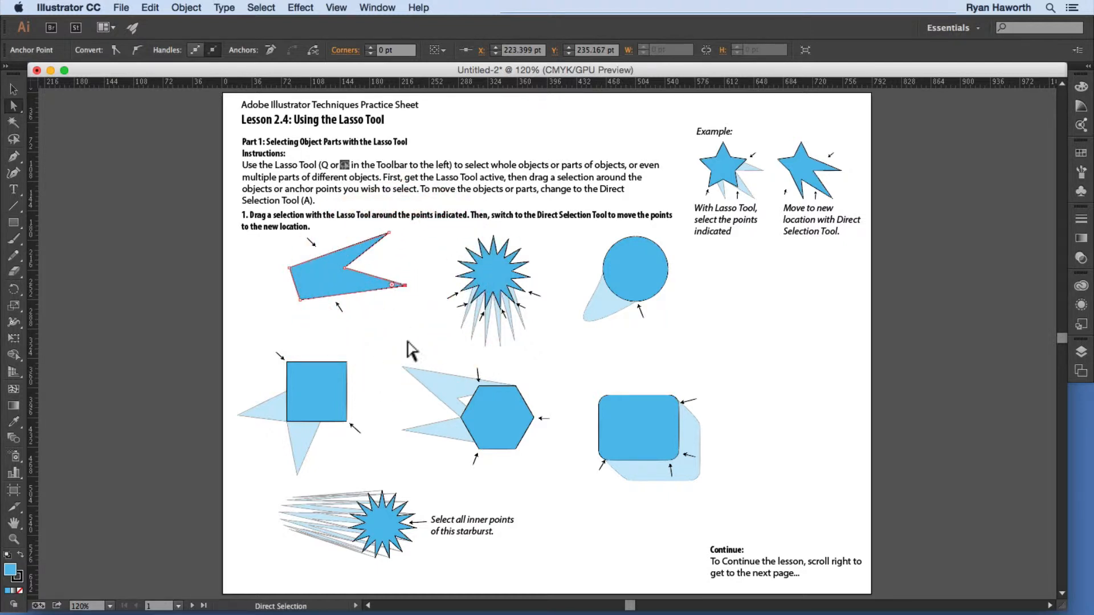
Step: Lasso the indicated lower points of the upper starburst, move them straight down onto the light-blue target tips, and deselect
{"action": "key", "text": "q"}
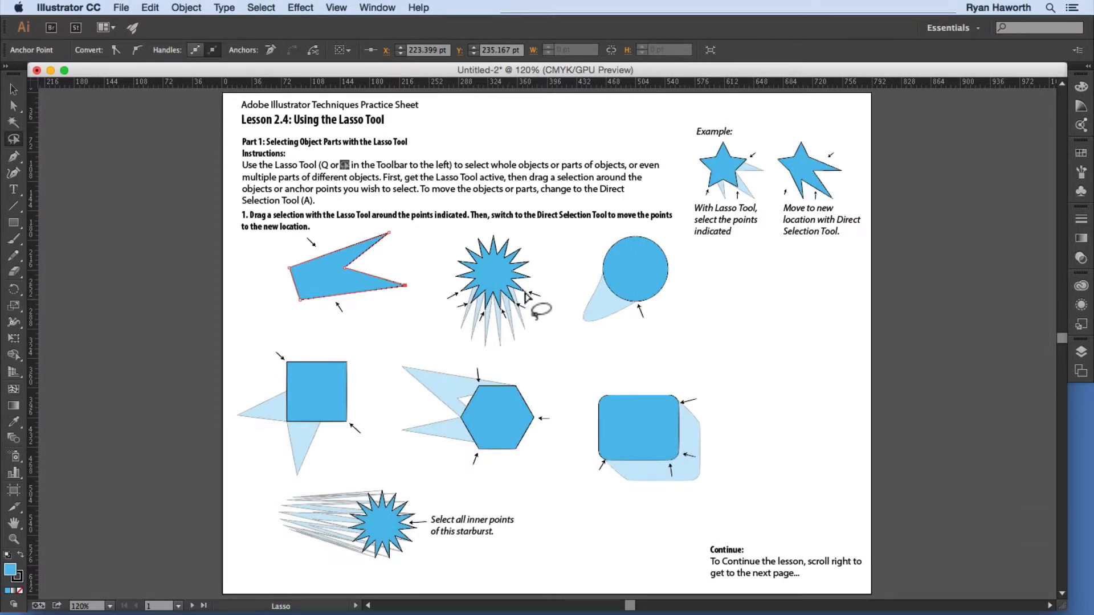
{"action": "mouse_move", "coordinate": [527, 289]}
{"action": "left_mouse_down"}
{"action": "mouse_move", "coordinate": [450, 293]}
{"action": "mouse_move", "coordinate": [463, 312]}
{"action": "mouse_move", "coordinate": [490, 319]}
{"action": "mouse_move", "coordinate": [533, 294]}
{"action": "left_mouse_up"}
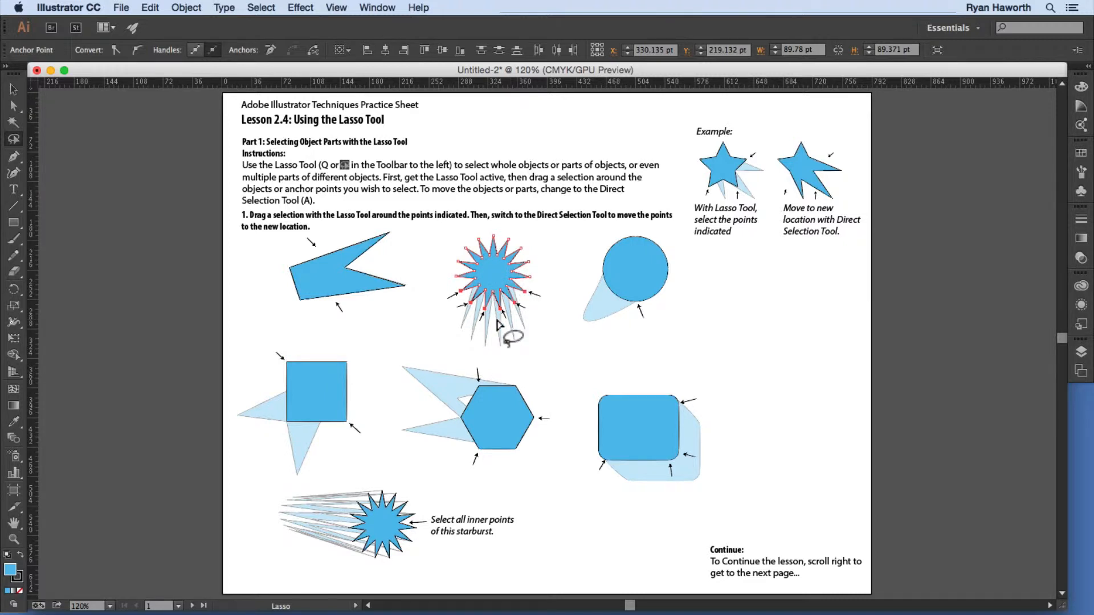
{"action": "key", "text": "a"}
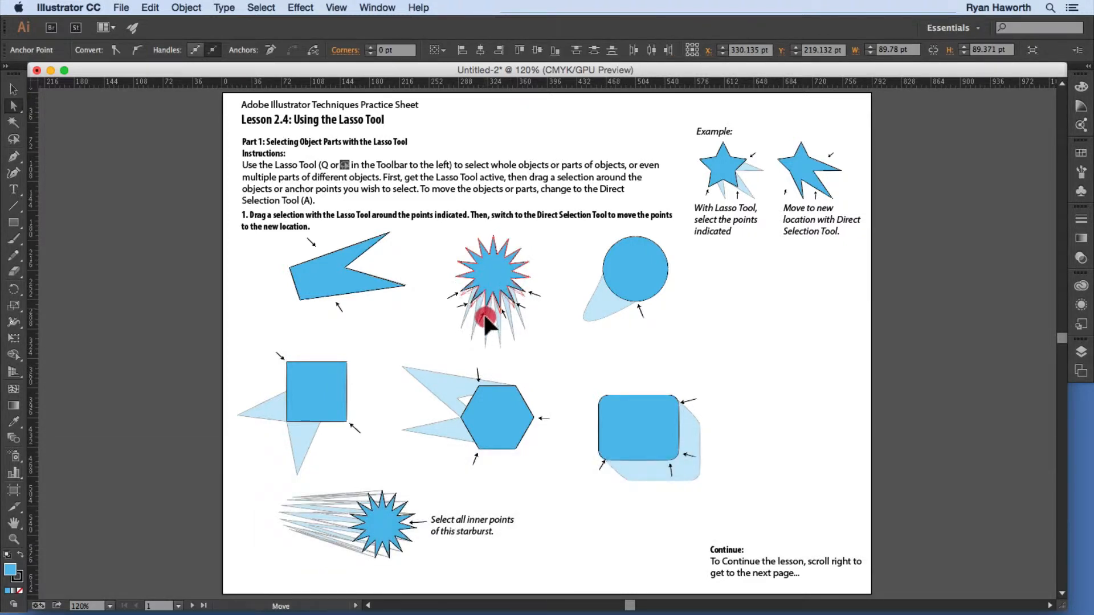
{"action": "left_click_drag", "start_coordinate": [485, 342], "coordinate": [485, 349]}
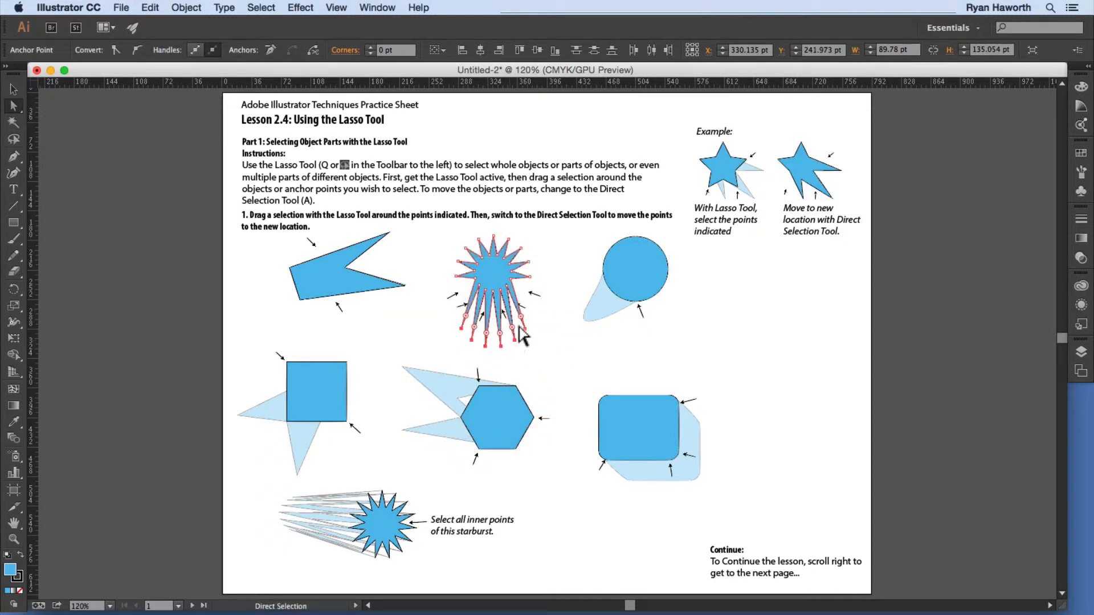
{"action": "left_click", "coordinate": [556, 312]}
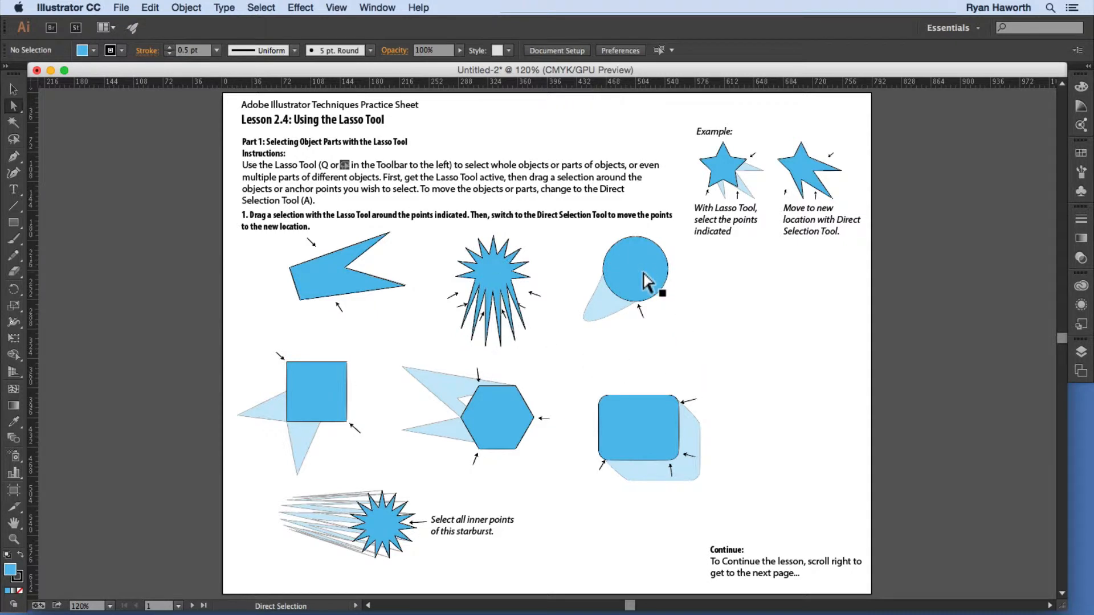
Step: Lasso the circle's bottom anchor point, move it down-left to the end of the light-blue teardrop target, and deselect
{"action": "key", "text": "q"}
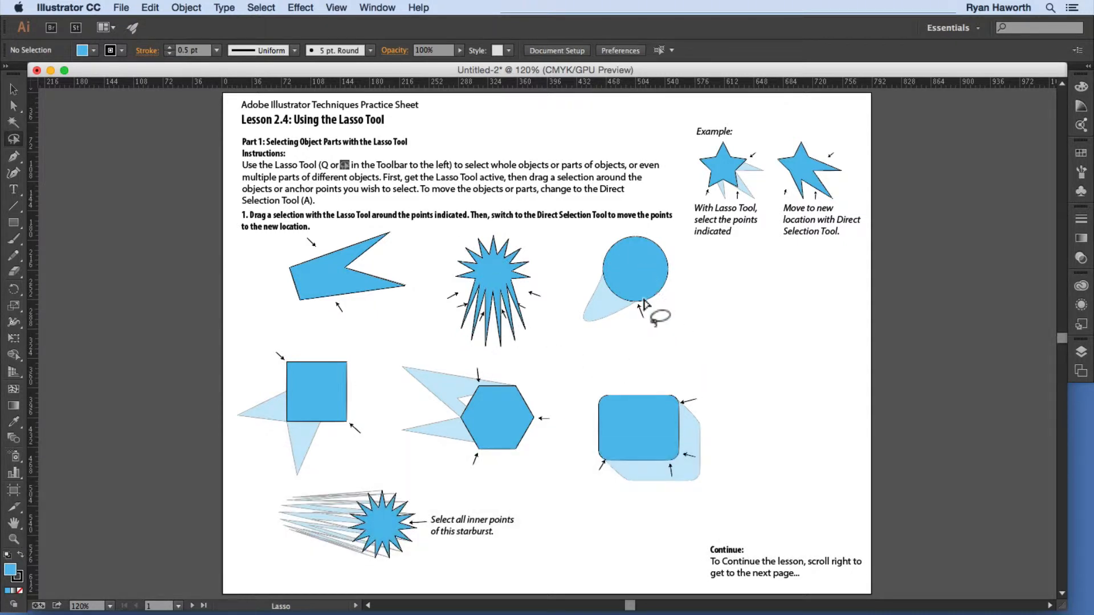
{"action": "mouse_move", "coordinate": [647, 300]}
{"action": "left_mouse_down"}
{"action": "mouse_move", "coordinate": [627, 313]}
{"action": "mouse_move", "coordinate": [641, 325]}
{"action": "mouse_move", "coordinate": [647, 310]}
{"action": "left_mouse_up"}
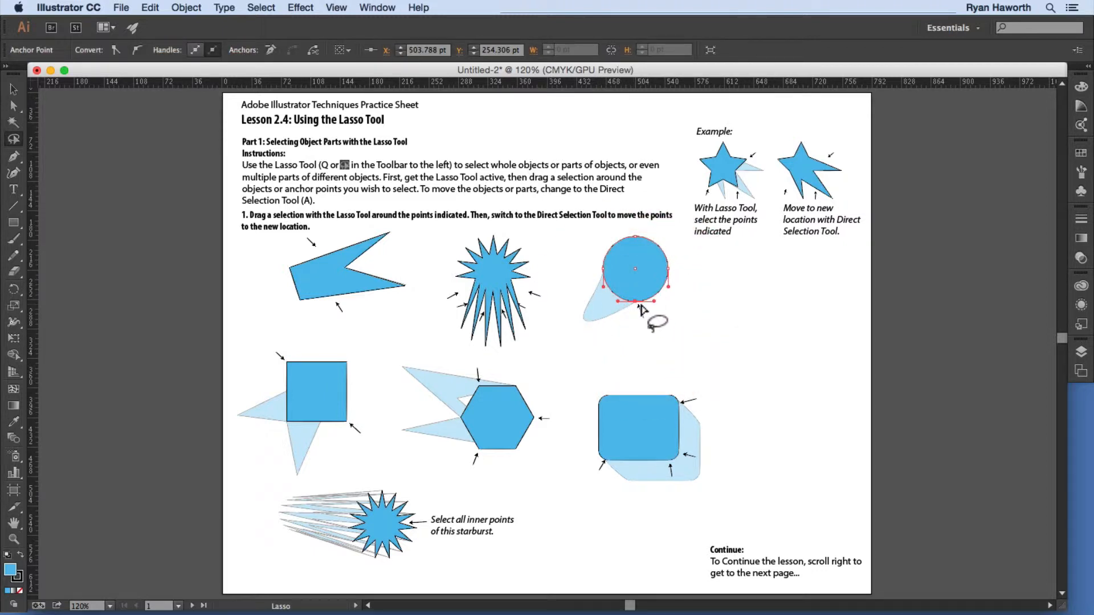
{"action": "key", "text": "a"}
{"action": "left_click", "coordinate": [635, 300]}
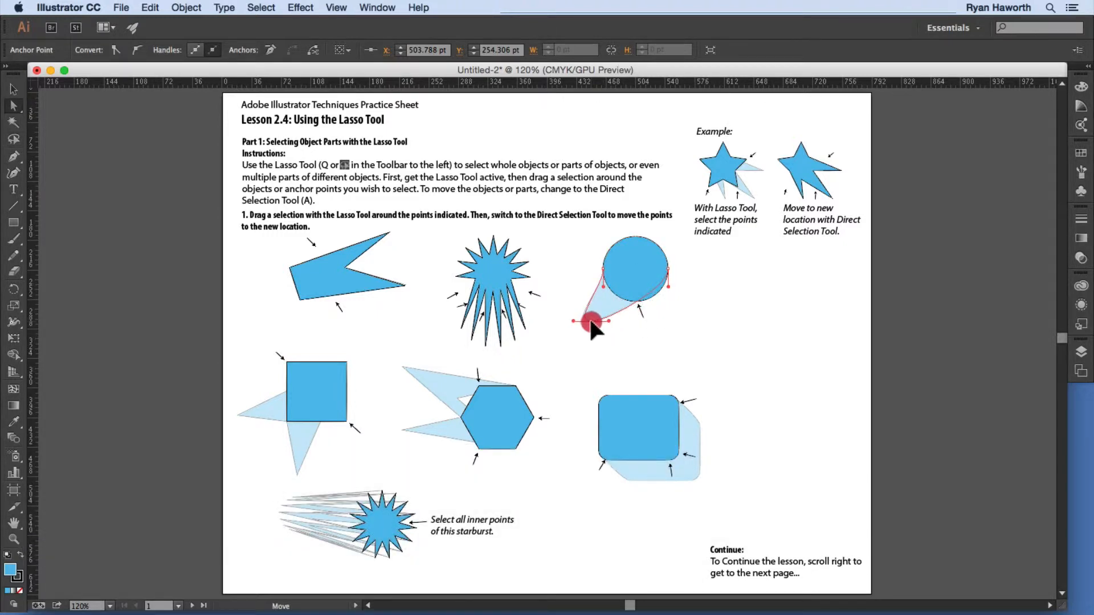
{"action": "left_click_drag", "start_coordinate": [587, 317], "coordinate": [587, 317]}
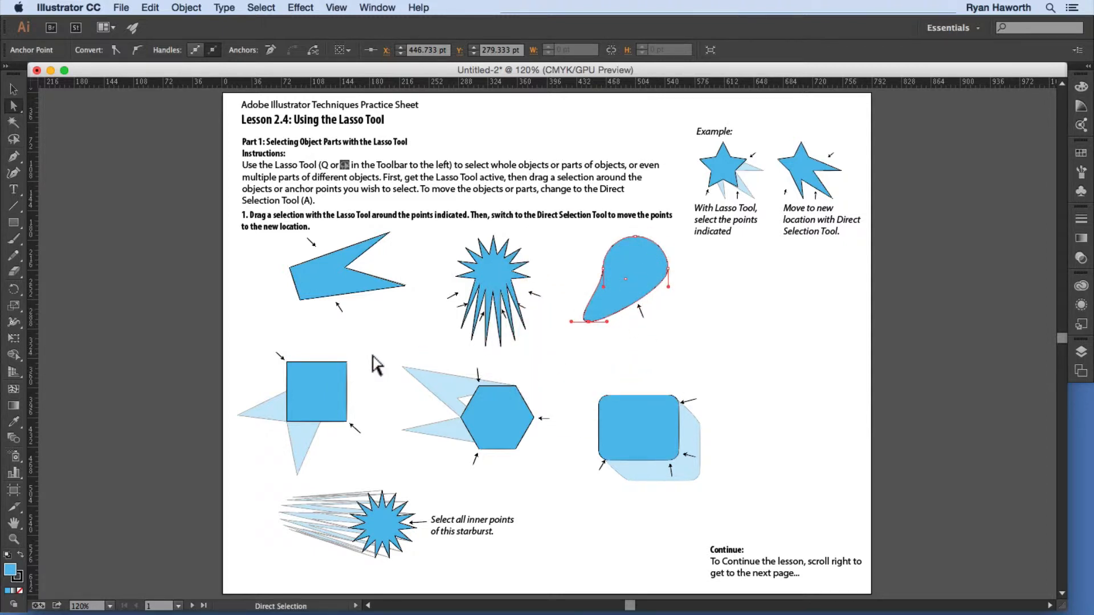
{"action": "left_click", "coordinate": [408, 335]}
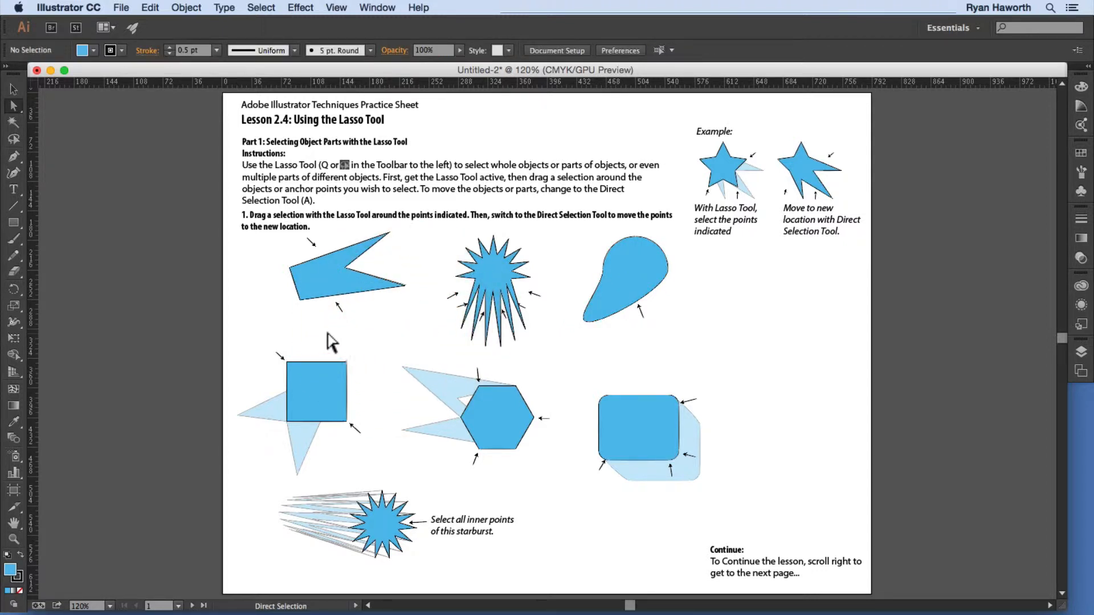
Step: Lasso the square's upper-left and lower-right anchor points and move them down-left with Direct Selection onto the light-blue target tips
{"action": "key", "text": "q"}
{"action": "mouse_move", "coordinate": [284, 355]}
{"action": "left_mouse_down"}
{"action": "mouse_move", "coordinate": [347, 428]}
{"action": "mouse_move", "coordinate": [353, 414]}
{"action": "mouse_move", "coordinate": [288, 356]}
{"action": "left_mouse_up"}
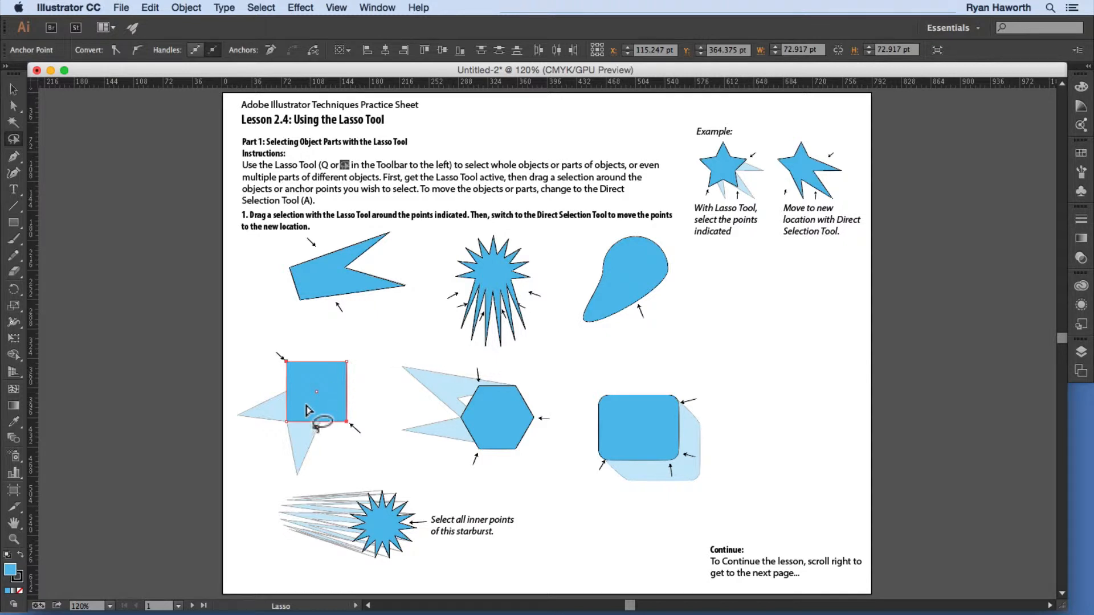
{"action": "key", "text": "a"}
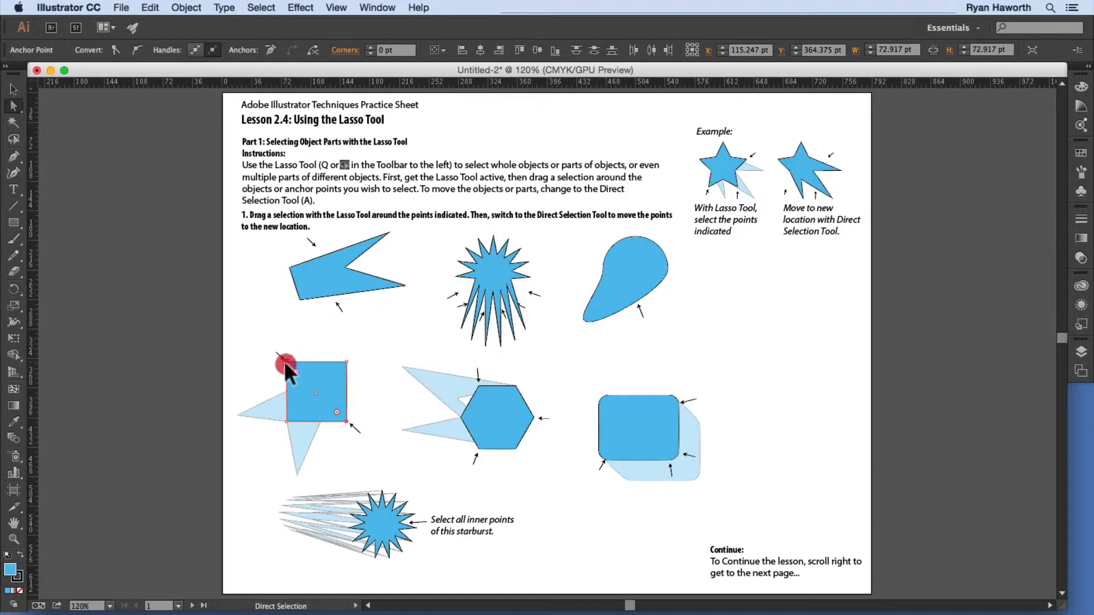
{"action": "left_click_drag", "start_coordinate": [284, 361], "coordinate": [237, 414]}
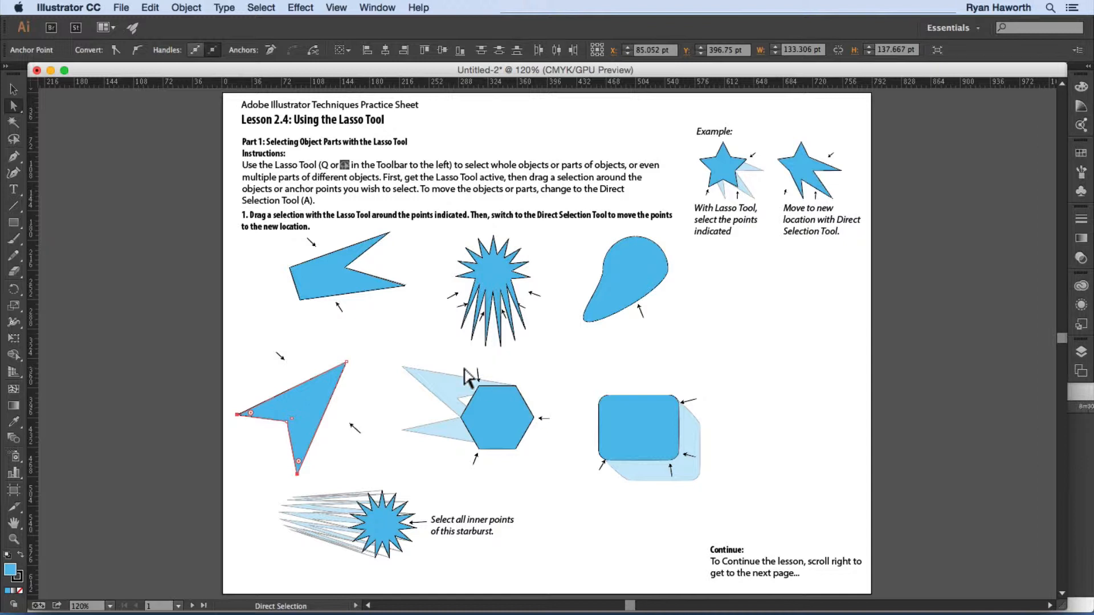
Step: Lasso the hexagon's upper-left, right and lower-left anchor points, move them left onto the light-blue target, and deselect
{"action": "key", "text": "q"}
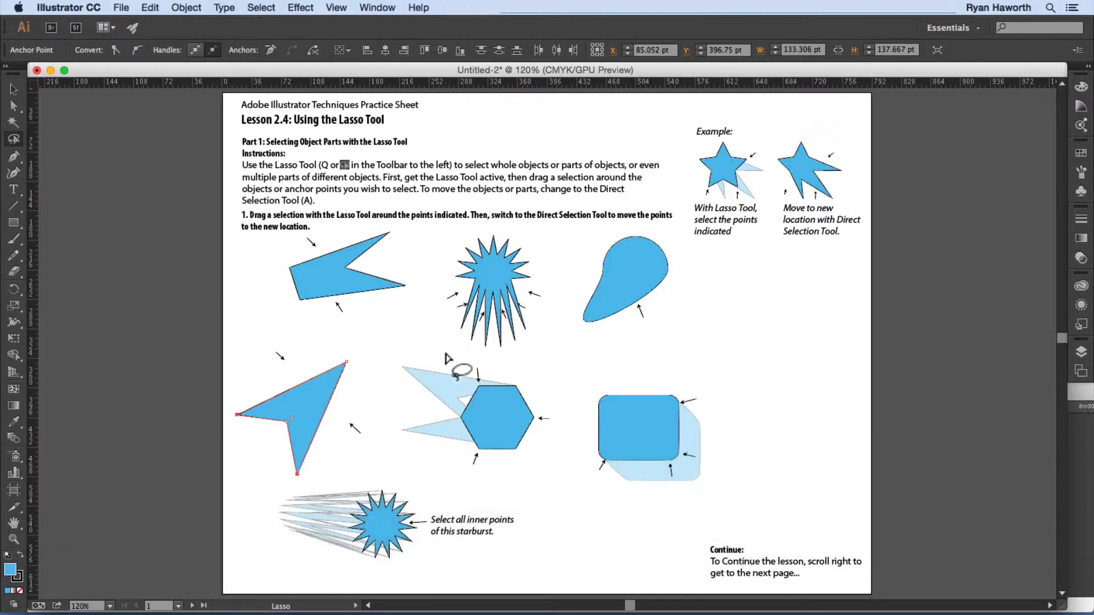
{"action": "mouse_move", "coordinate": [490, 373]}
{"action": "left_mouse_down"}
{"action": "mouse_move", "coordinate": [477, 453]}
{"action": "mouse_move", "coordinate": [487, 443]}
{"action": "mouse_move", "coordinate": [489, 381]}
{"action": "mouse_move", "coordinate": [475, 395]}
{"action": "mouse_move", "coordinate": [478, 454]}
{"action": "mouse_move", "coordinate": [540, 421]}
{"action": "mouse_move", "coordinate": [500, 405]}
{"action": "mouse_move", "coordinate": [489, 384]}
{"action": "left_mouse_up"}
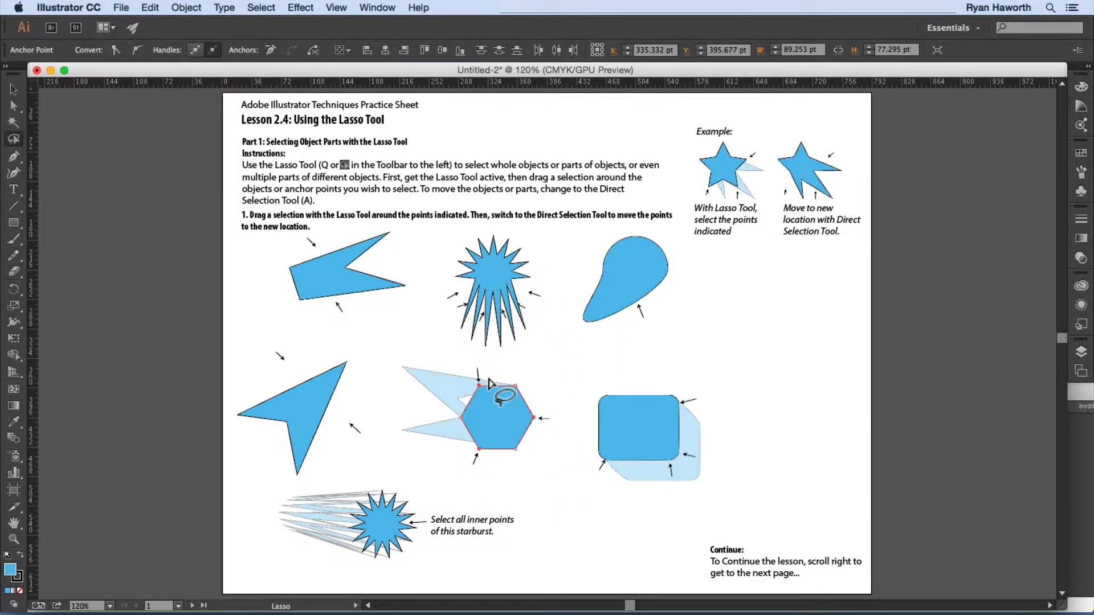
{"action": "key", "text": "a"}
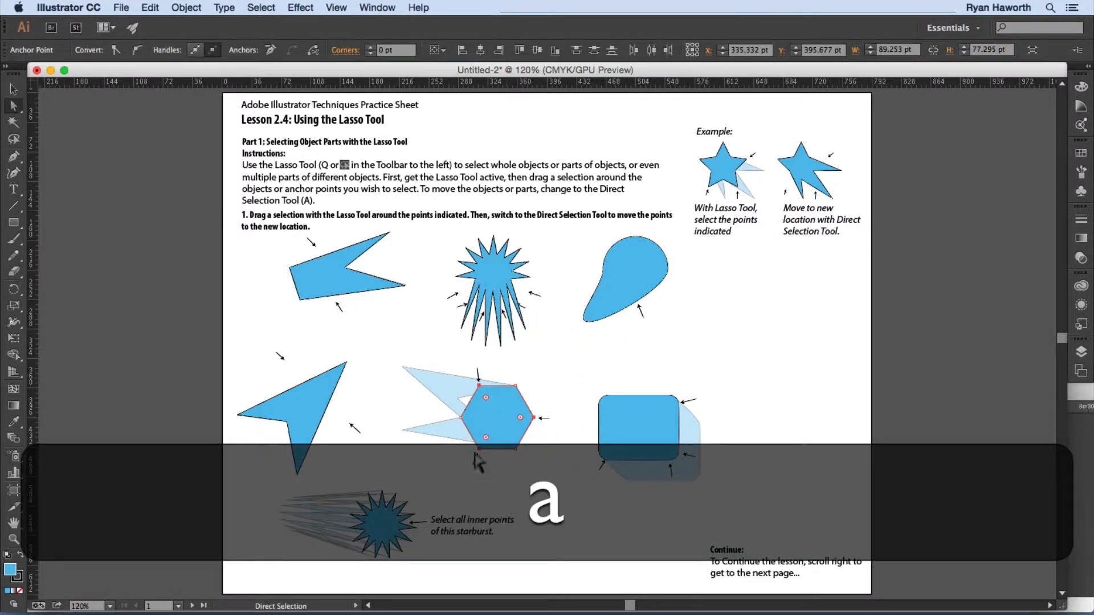
{"action": "left_click_drag", "start_coordinate": [477, 447], "coordinate": [402, 427]}
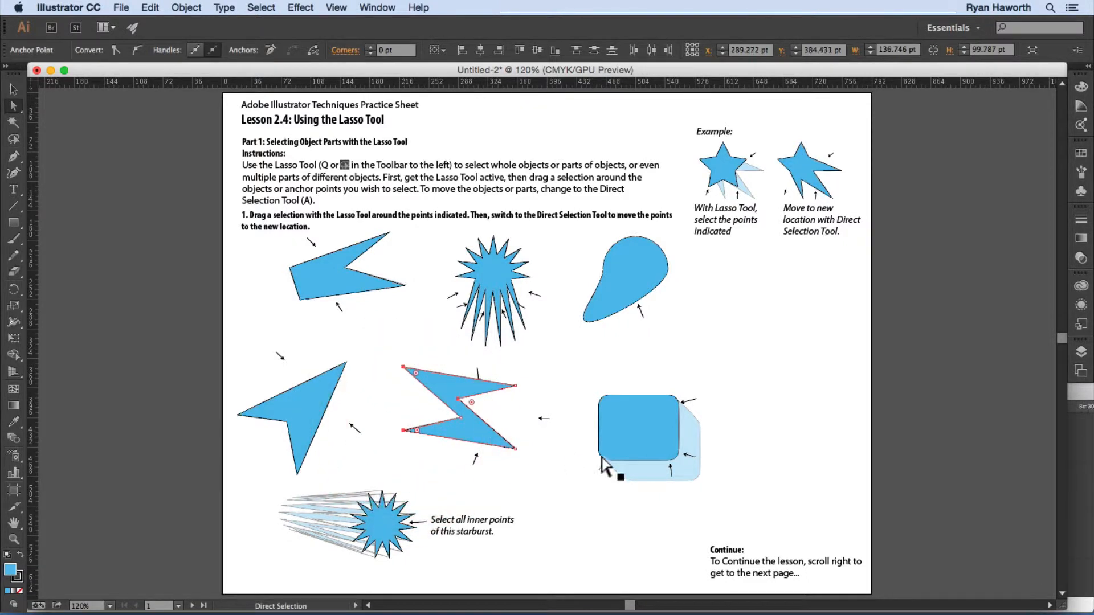
{"action": "left_click", "coordinate": [580, 415]}
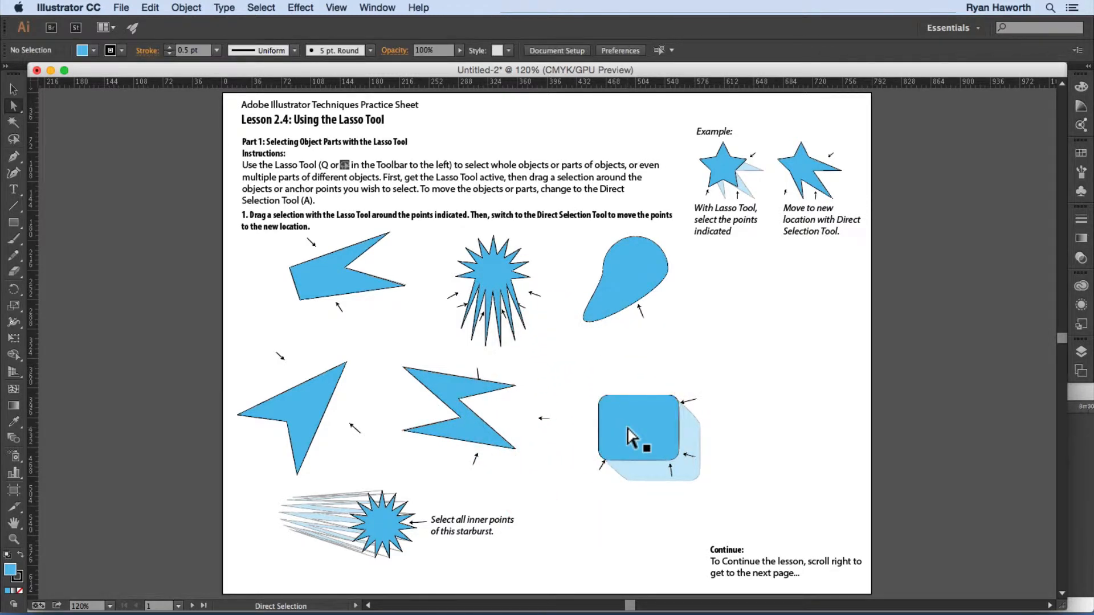
Step: Lasso the indicated right and bottom edge points of the rounded rectangle, move them down-right onto the light-blue target, and deselect
{"action": "key", "text": "q"}
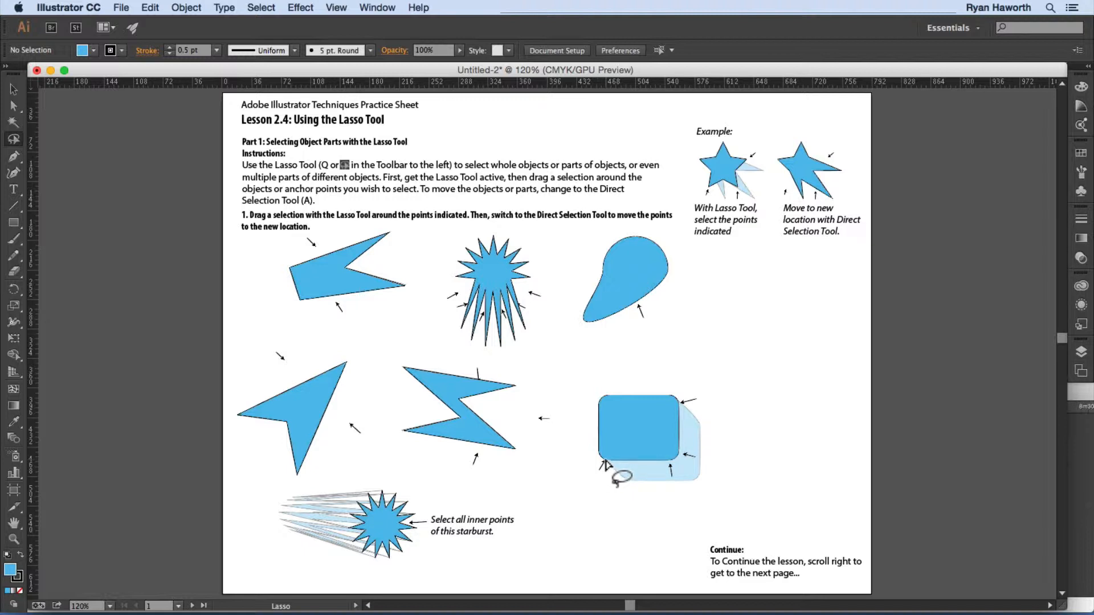
{"action": "left_click", "coordinate": [605, 466]}
{"action": "left_click", "coordinate": [672, 402]}
{"action": "mouse_move", "coordinate": [673, 403]}
{"action": "left_mouse_down"}
{"action": "mouse_move", "coordinate": [600, 463]}
{"action": "mouse_move", "coordinate": [604, 474]}
{"action": "mouse_move", "coordinate": [687, 472]}
{"action": "mouse_move", "coordinate": [695, 444]}
{"action": "mouse_move", "coordinate": [684, 402]}
{"action": "mouse_move", "coordinate": [683, 416]}
{"action": "left_mouse_up"}
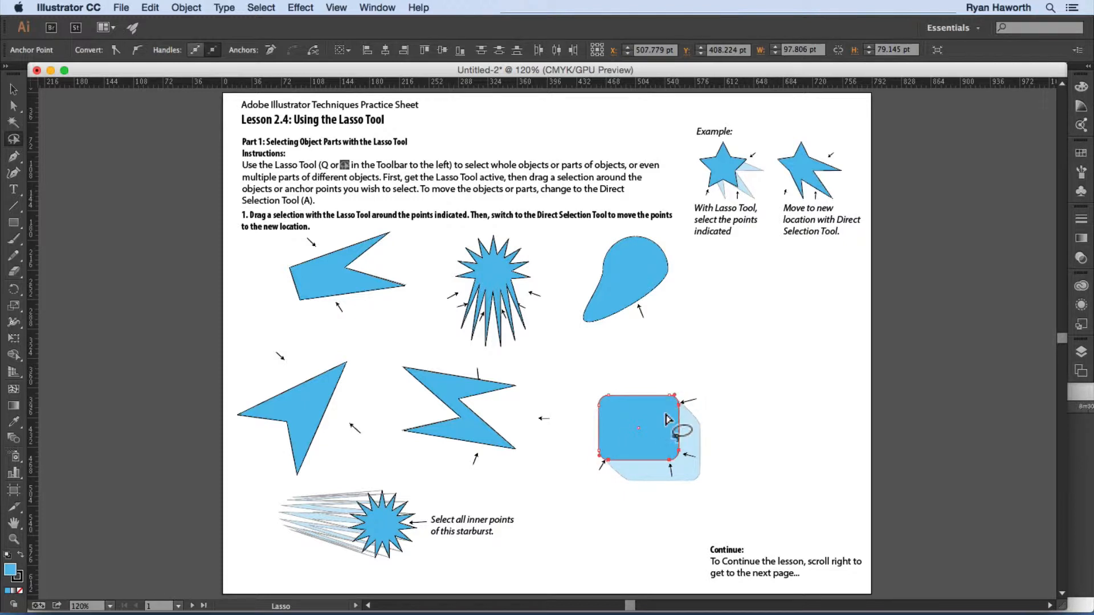
{"action": "key", "text": "a"}
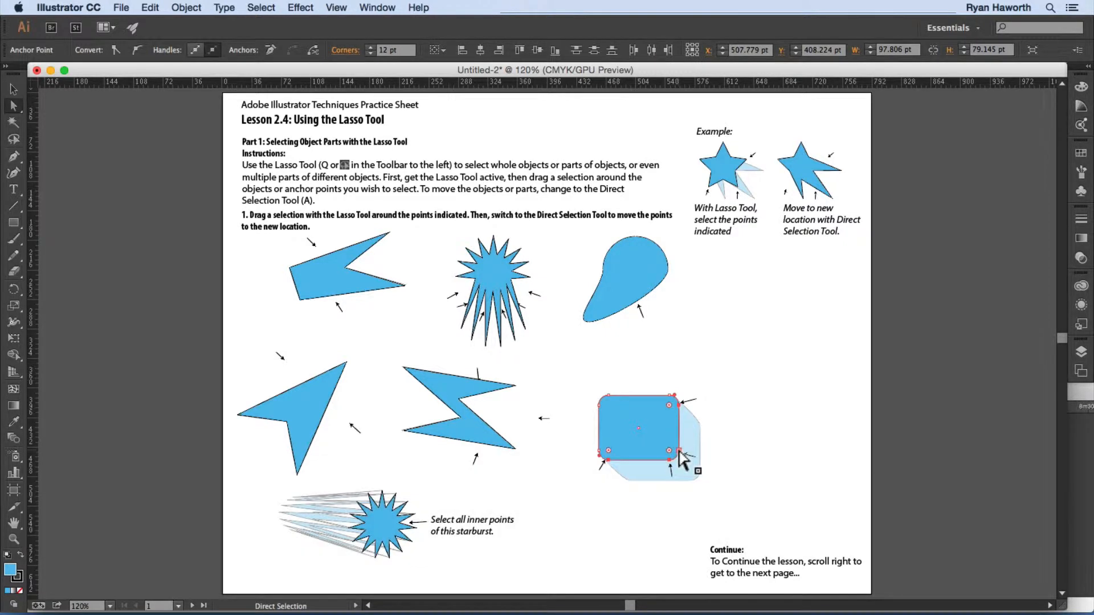
{"action": "left_click_drag", "start_coordinate": [679, 453], "coordinate": [699, 466]}
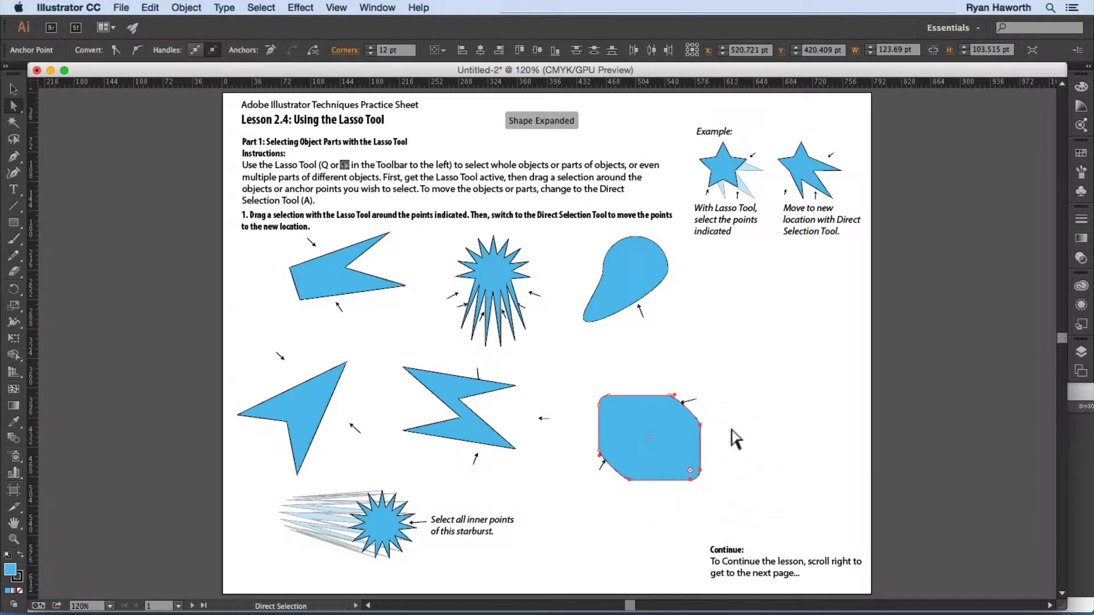
{"action": "left_click", "coordinate": [731, 429]}
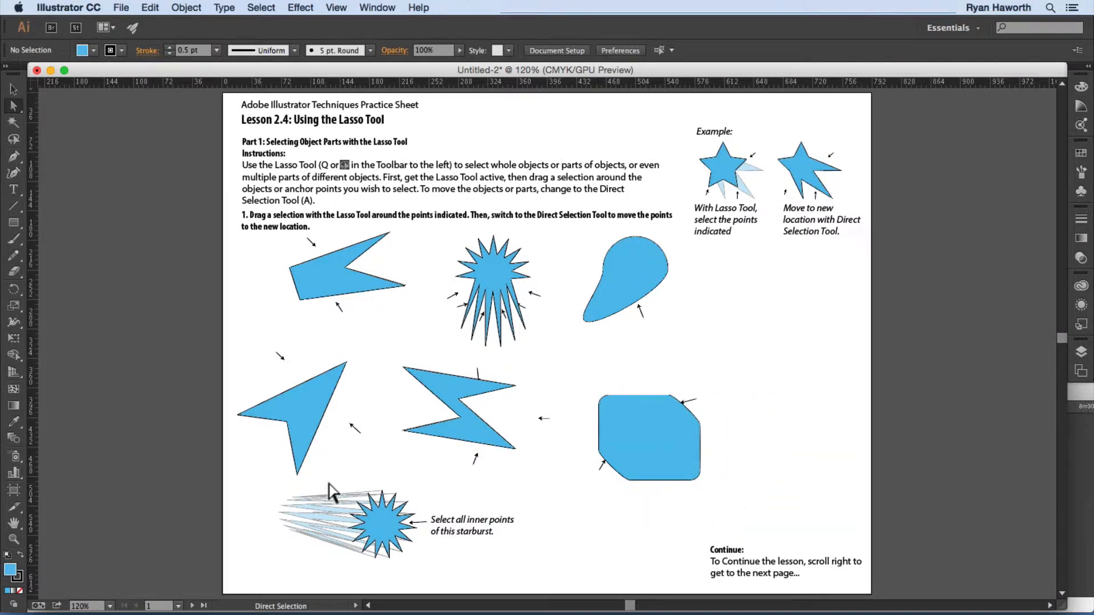
Step: Lasso all inner points of the lower starburst, move them left onto the light-blue target tips, and deselect
{"action": "key", "text": "q"}
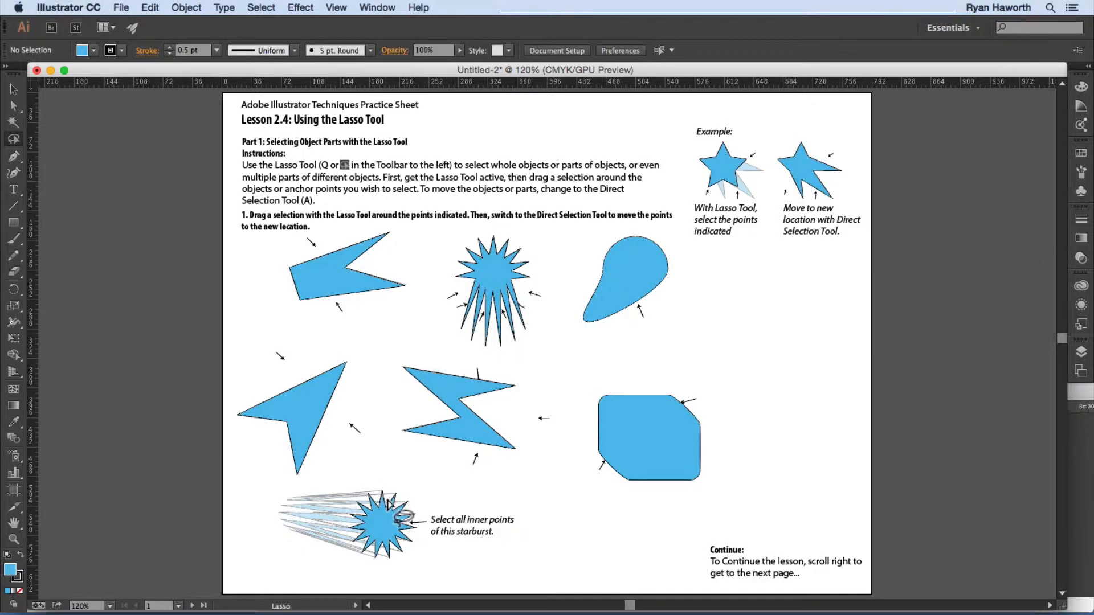
{"action": "mouse_move", "coordinate": [393, 509]}
{"action": "left_mouse_down"}
{"action": "mouse_move", "coordinate": [384, 502]}
{"action": "mouse_move", "coordinate": [357, 518]}
{"action": "mouse_move", "coordinate": [373, 545]}
{"action": "mouse_move", "coordinate": [404, 556]}
{"action": "mouse_move", "coordinate": [394, 513]}
{"action": "left_mouse_up"}
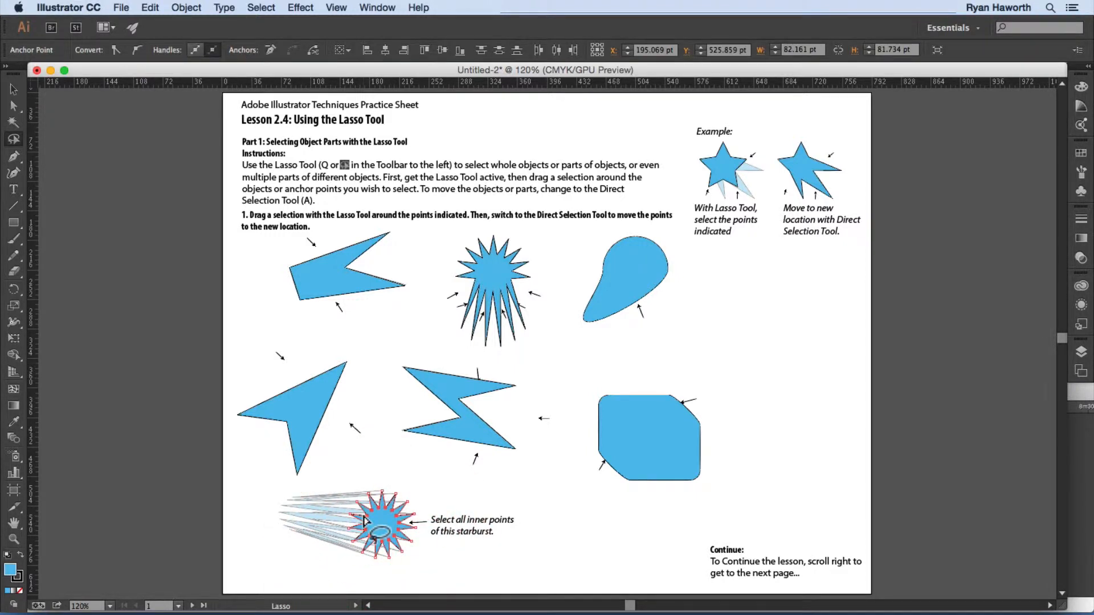
{"action": "key", "text": "a"}
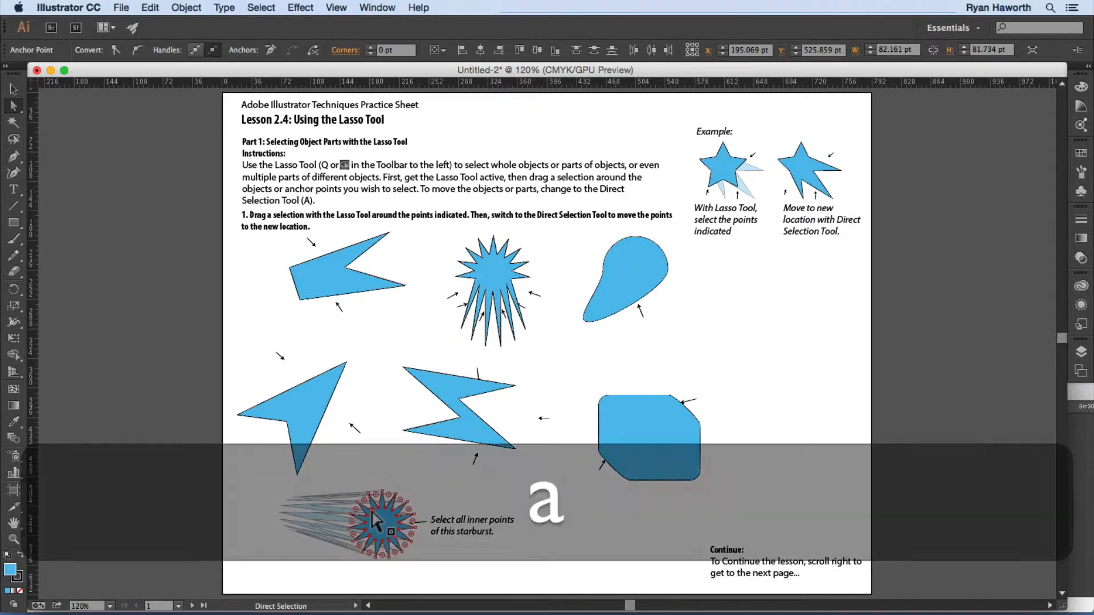
{"action": "left_click_drag", "start_coordinate": [370, 508], "coordinate": [286, 500]}
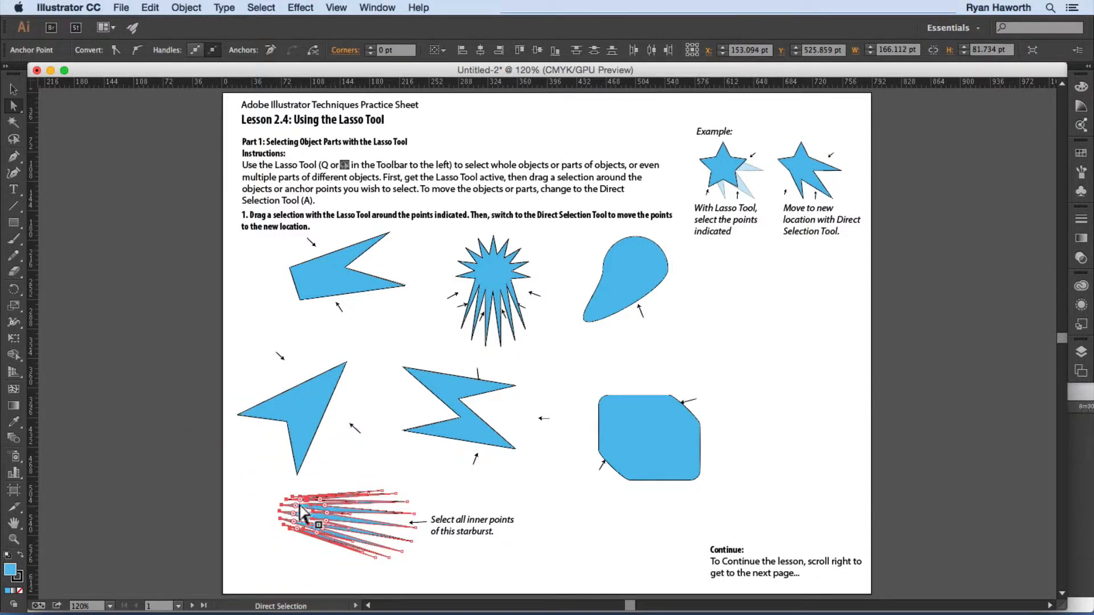
{"action": "left_click", "coordinate": [287, 546]}
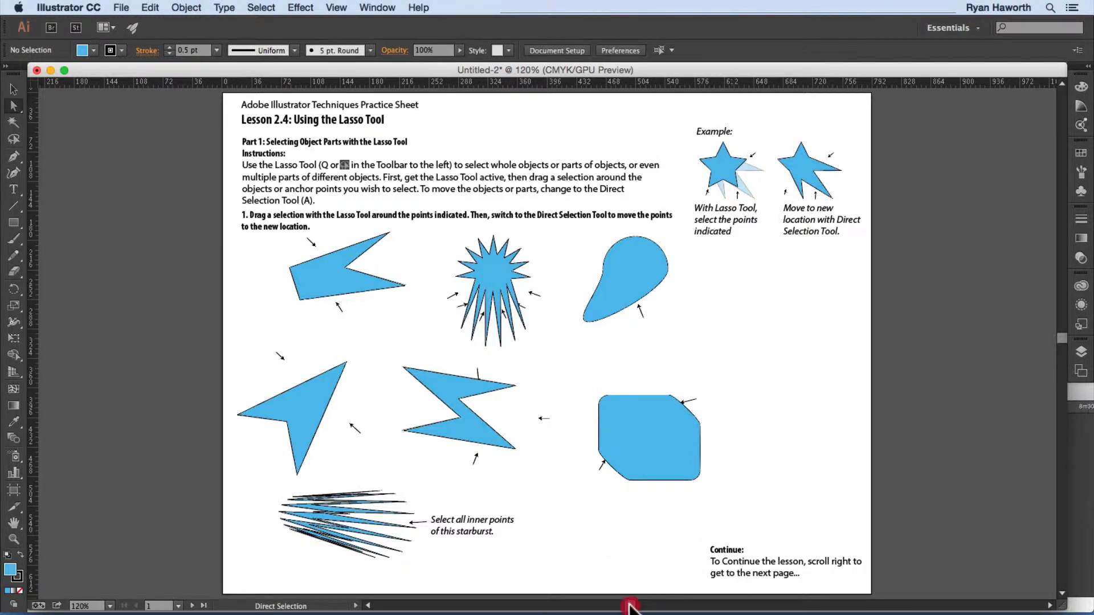
Step: On the Part 2 page, lasso the facing-side points of the two skewed shapes, move them onto the square targets, and deselect
{"action": "left_click_drag", "start_coordinate": [630, 607], "coordinate": [628, 606]}
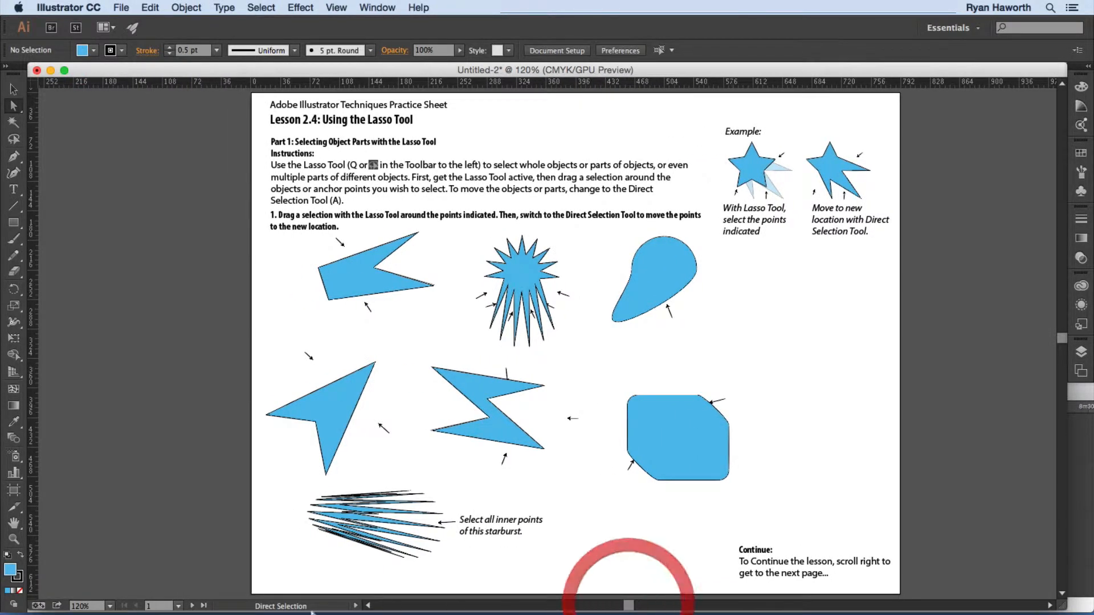
{"action": "left_click", "coordinate": [191, 606]}
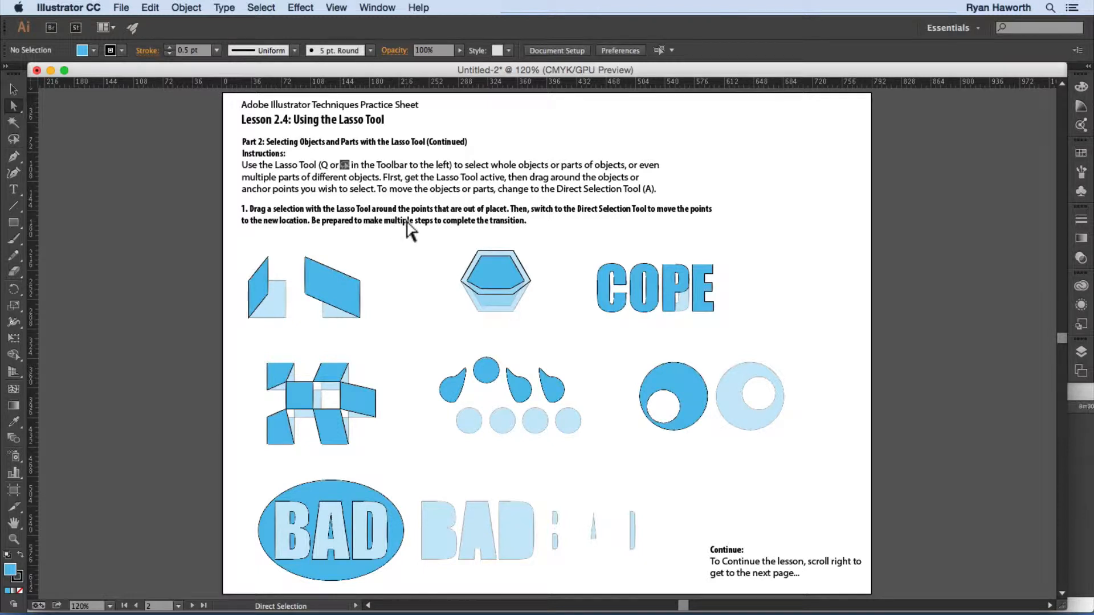
{"action": "left_click", "coordinate": [14, 140]}
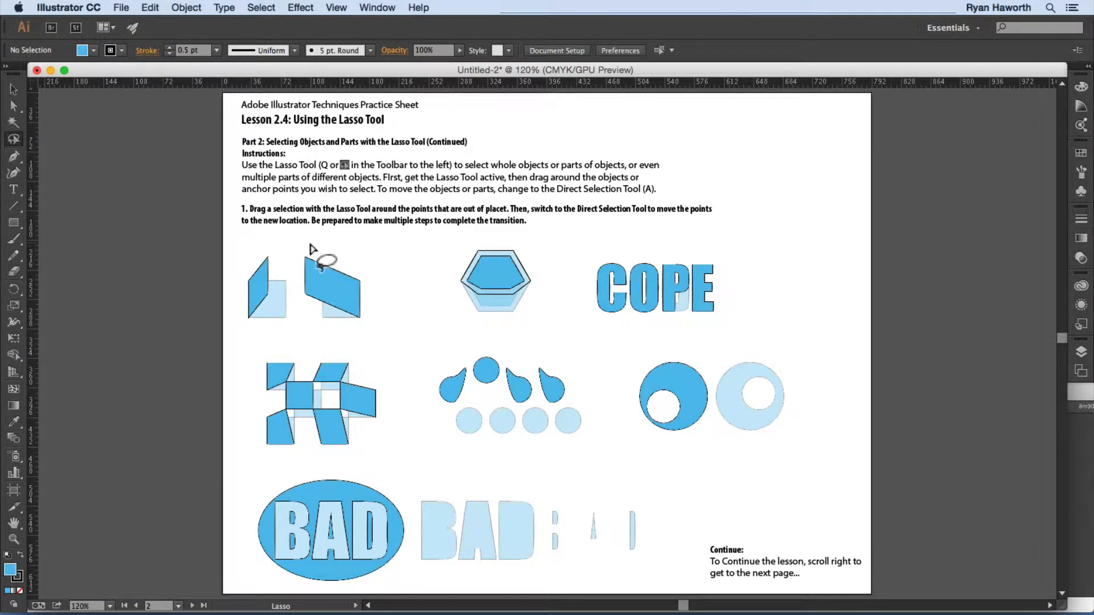
{"action": "mouse_move", "coordinate": [310, 243]}
{"action": "left_mouse_down"}
{"action": "mouse_move", "coordinate": [277, 241]}
{"action": "mouse_move", "coordinate": [262, 261]}
{"action": "mouse_move", "coordinate": [265, 301]}
{"action": "mouse_move", "coordinate": [308, 297]}
{"action": "mouse_move", "coordinate": [313, 251]}
{"action": "left_mouse_up"}
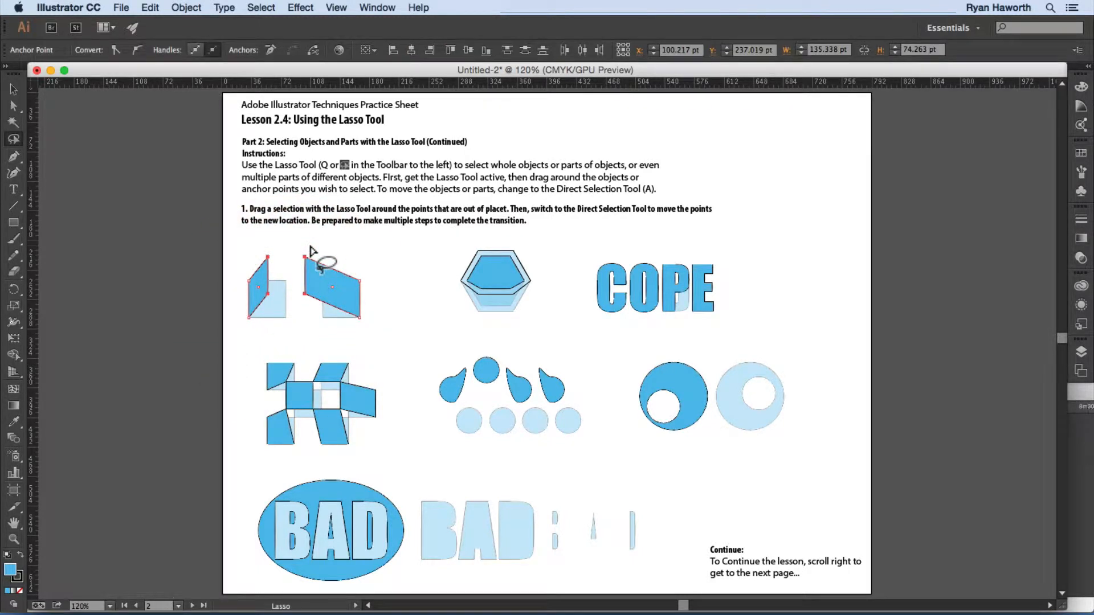
{"action": "key", "text": "a"}
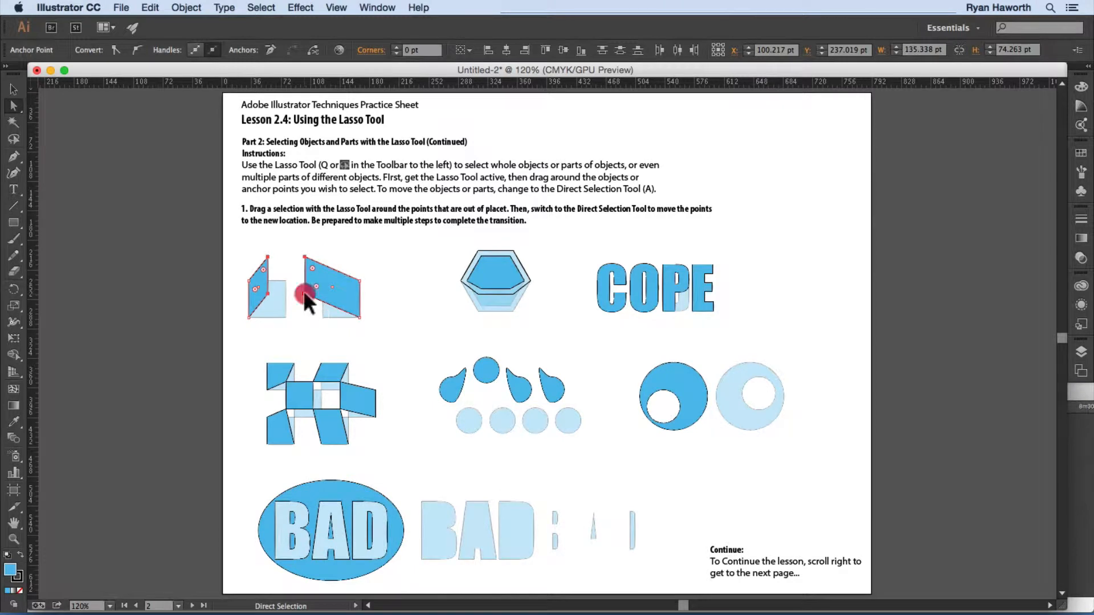
{"action": "left_click_drag", "start_coordinate": [305, 293], "coordinate": [322, 318]}
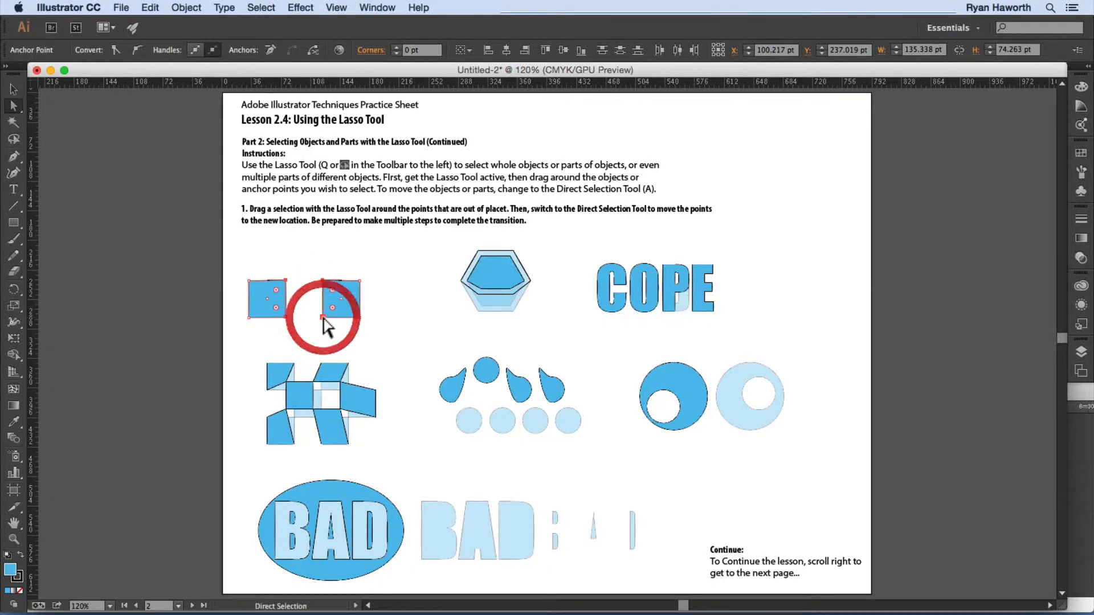
{"action": "left_click", "coordinate": [296, 262]}
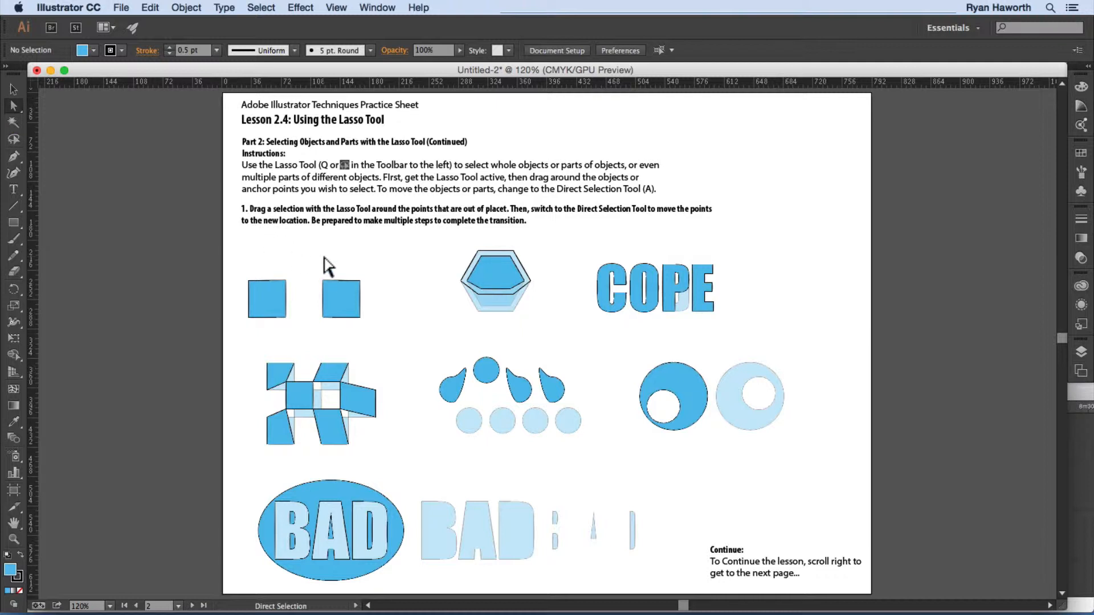
Step: Lasso the bottom points of the inner and outer nested hexagons, move them straight down onto the light-blue target, and deselect
{"action": "key", "text": "a"}
{"action": "key", "text": "q"}
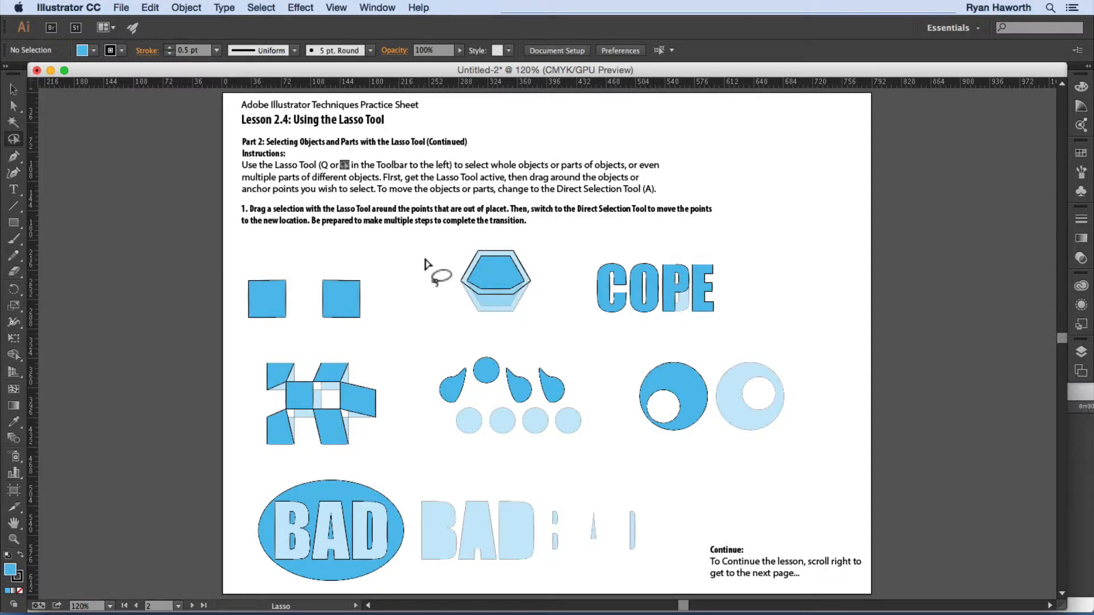
{"action": "key", "text": "super"}
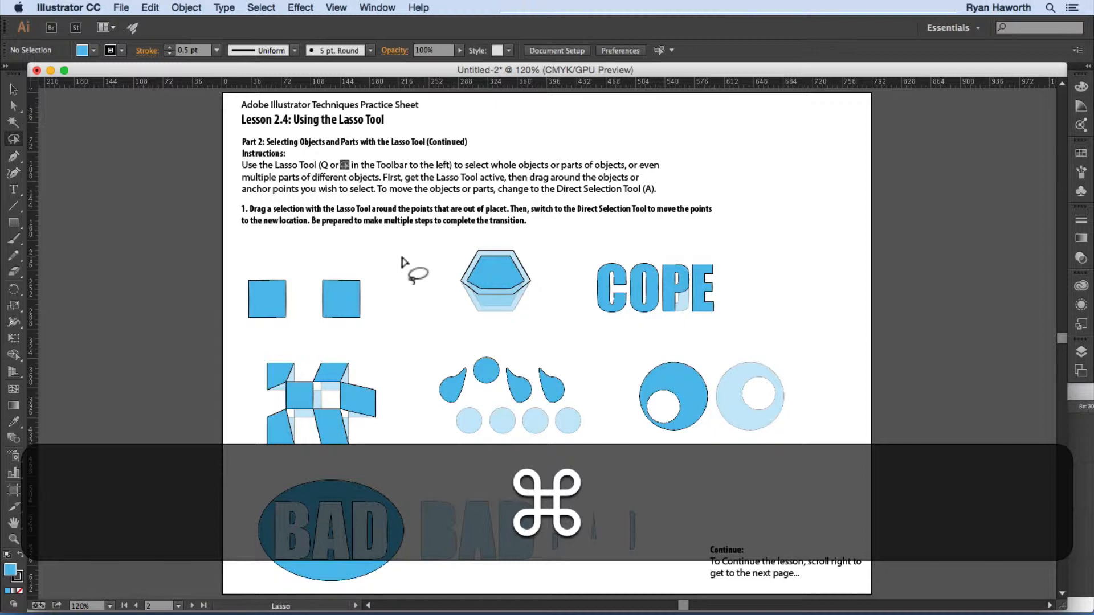
{"action": "mouse_move", "coordinate": [471, 305]}
{"action": "left_mouse_down"}
{"action": "mouse_move", "coordinate": [484, 281]}
{"action": "mouse_move", "coordinate": [516, 289]}
{"action": "mouse_move", "coordinate": [493, 311]}
{"action": "mouse_move", "coordinate": [473, 303]}
{"action": "left_mouse_up"}
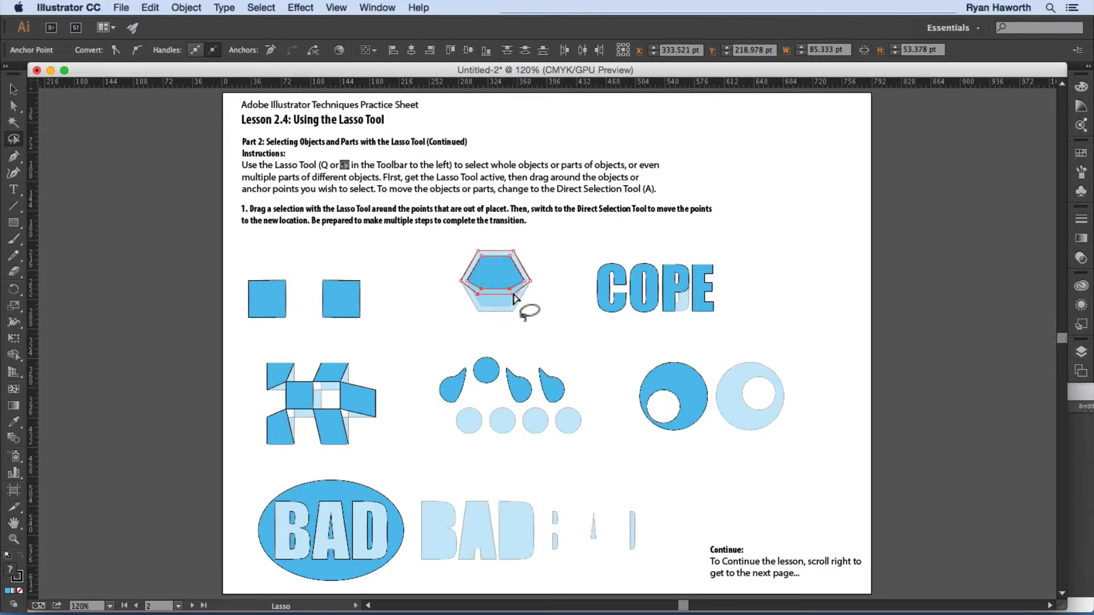
{"action": "key", "text": "super"}
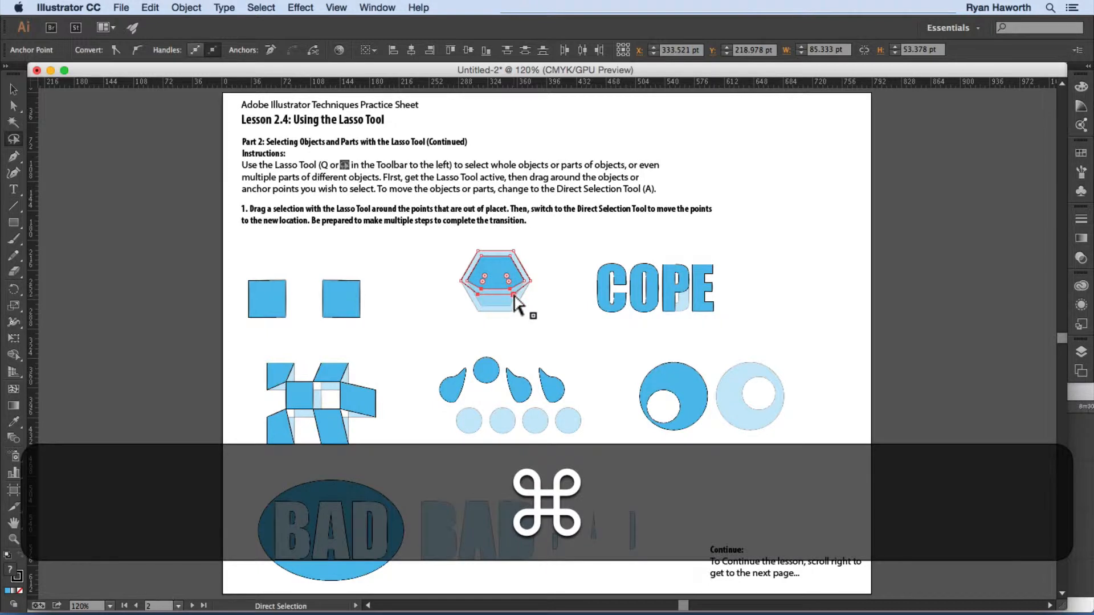
{"action": "left_click_drag", "start_coordinate": [514, 295], "coordinate": [514, 312]}
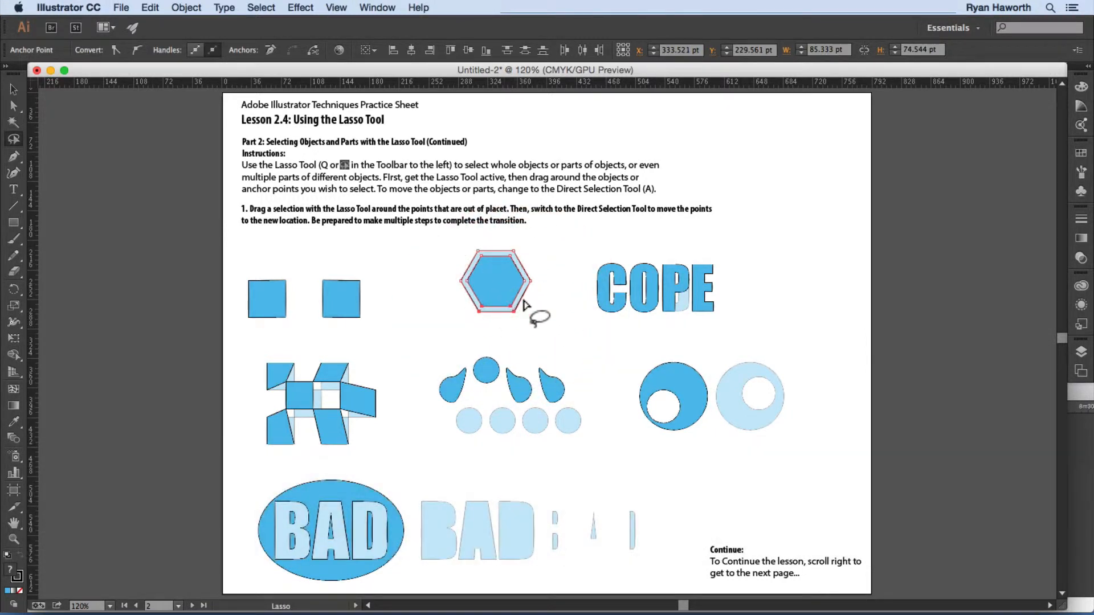
{"action": "left_click", "coordinate": [525, 304]}
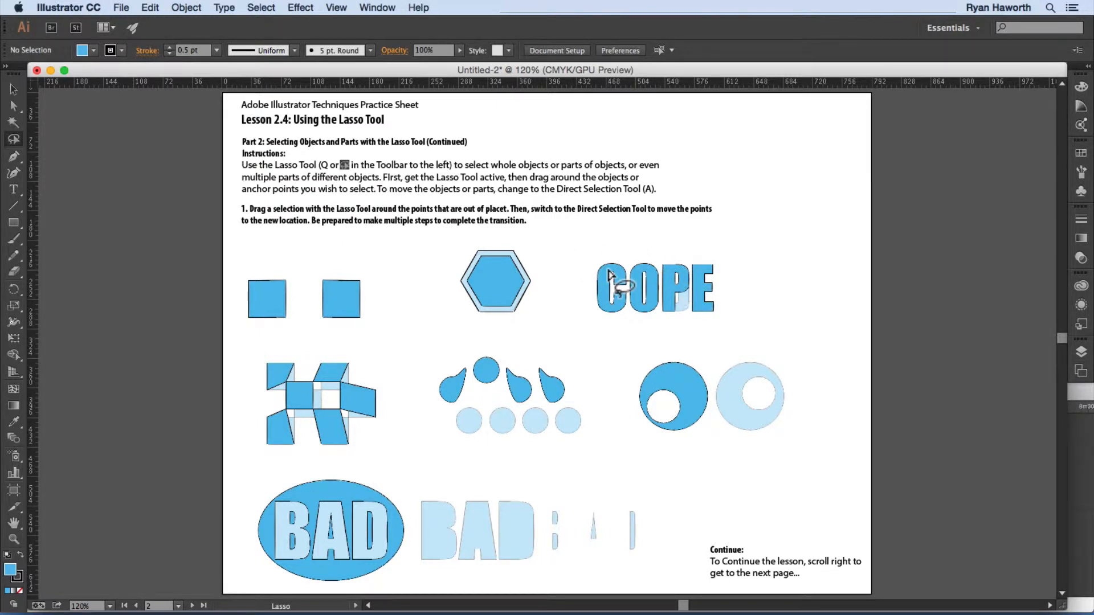
Step: Lasso the lower bowl and counter points of the P in COPE, move them straight down onto the light-blue D target, and deselect
{"action": "key", "text": "super+equal"}
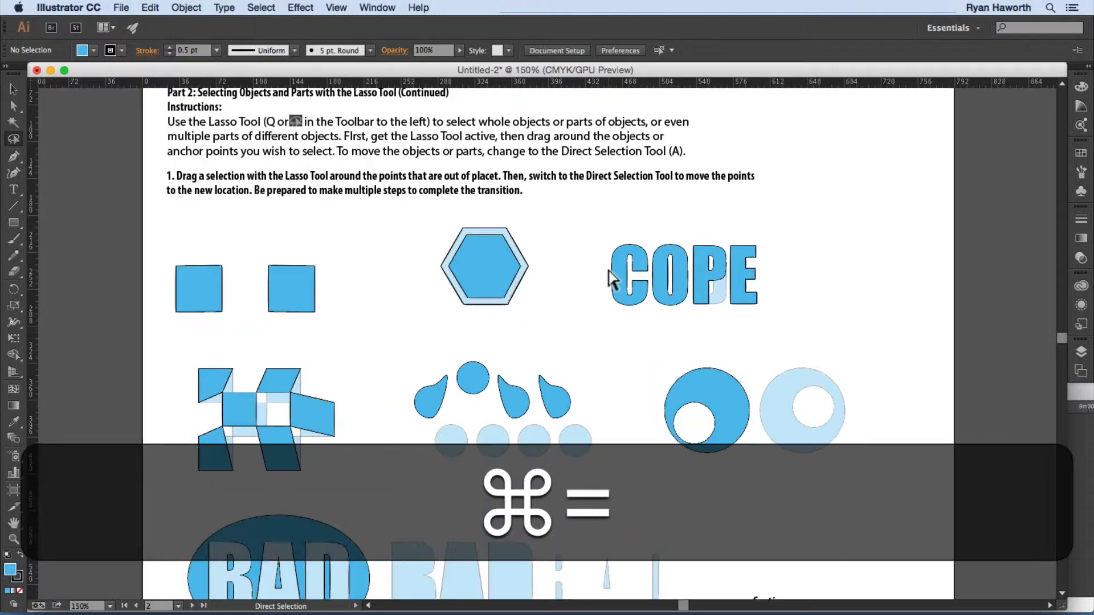
{"action": "key", "text": "super+equal"}
{"action": "key", "text": "super+space"}
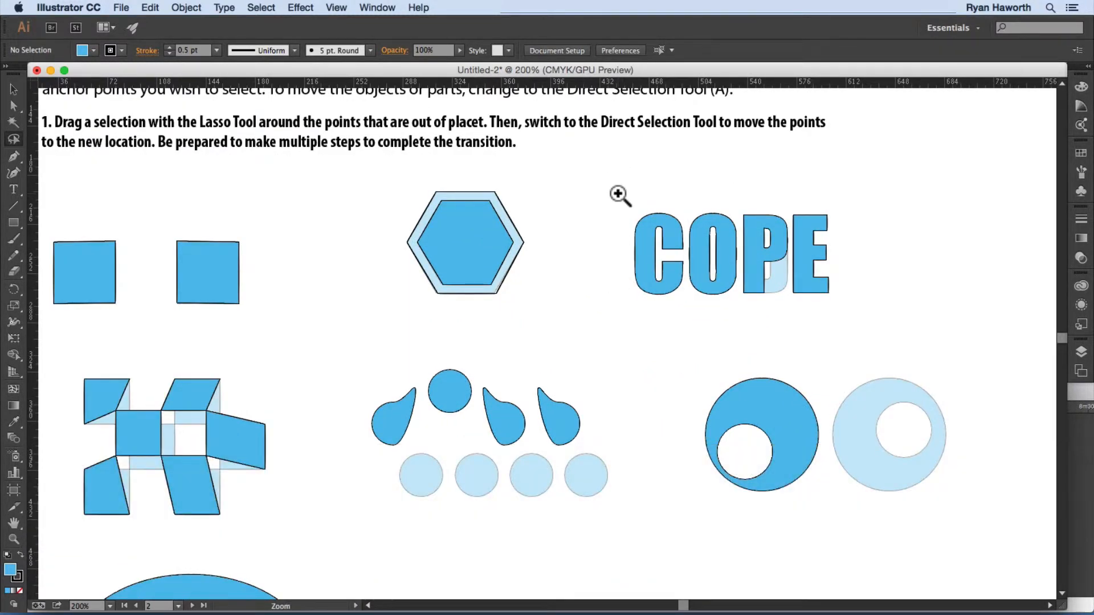
{"action": "left_click_drag", "start_coordinate": [619, 196], "coordinate": [762, 303]}
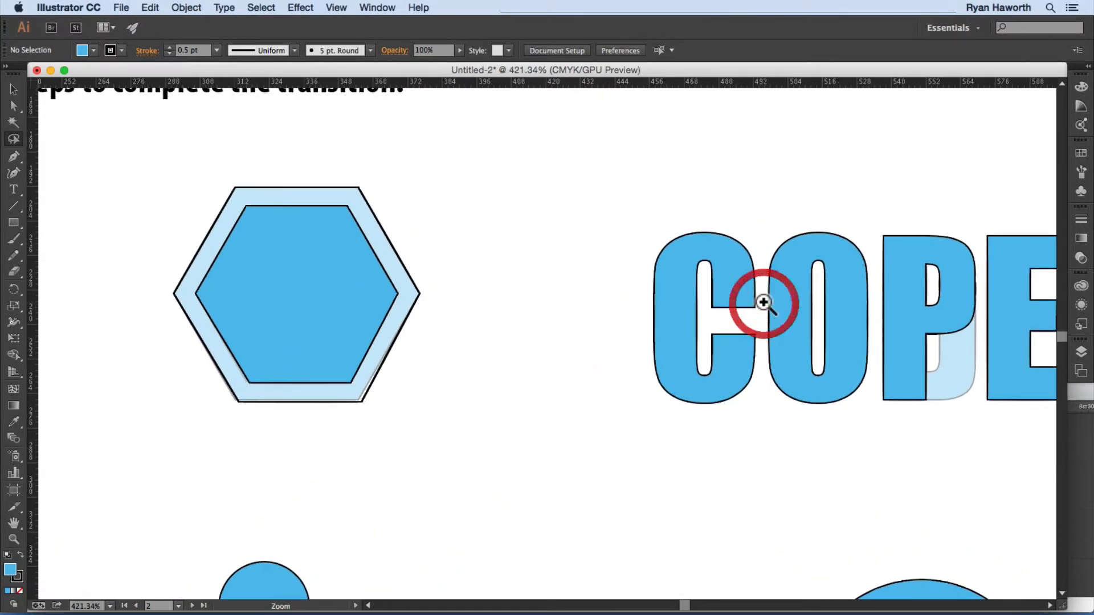
{"action": "left_click_drag", "start_coordinate": [836, 293], "coordinate": [622, 263]}
{"action": "left_click", "coordinate": [619, 266]}
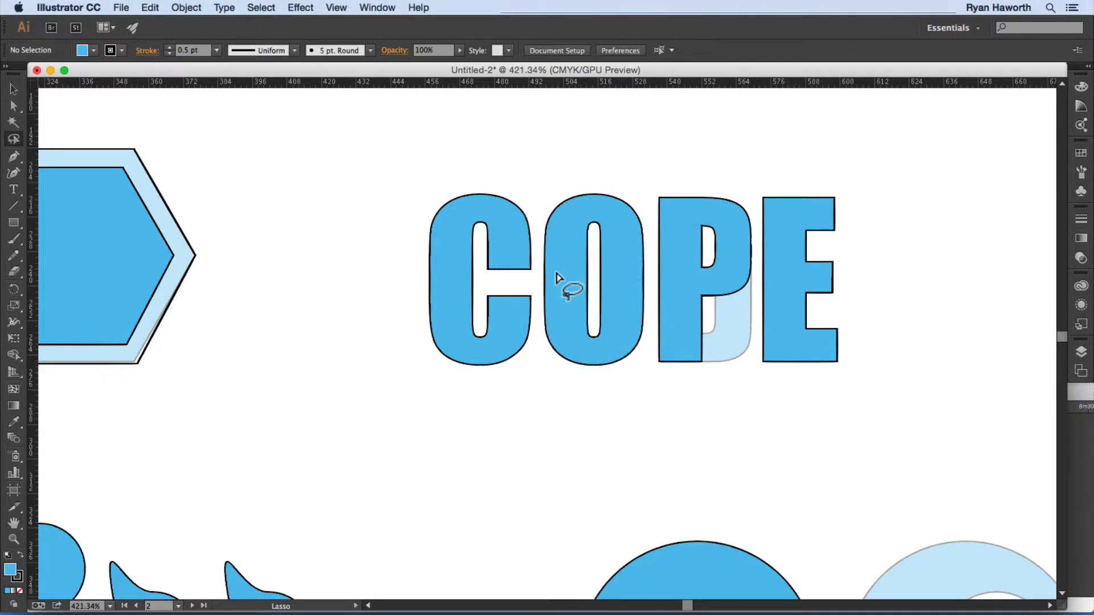
{"action": "key", "text": "alt"}
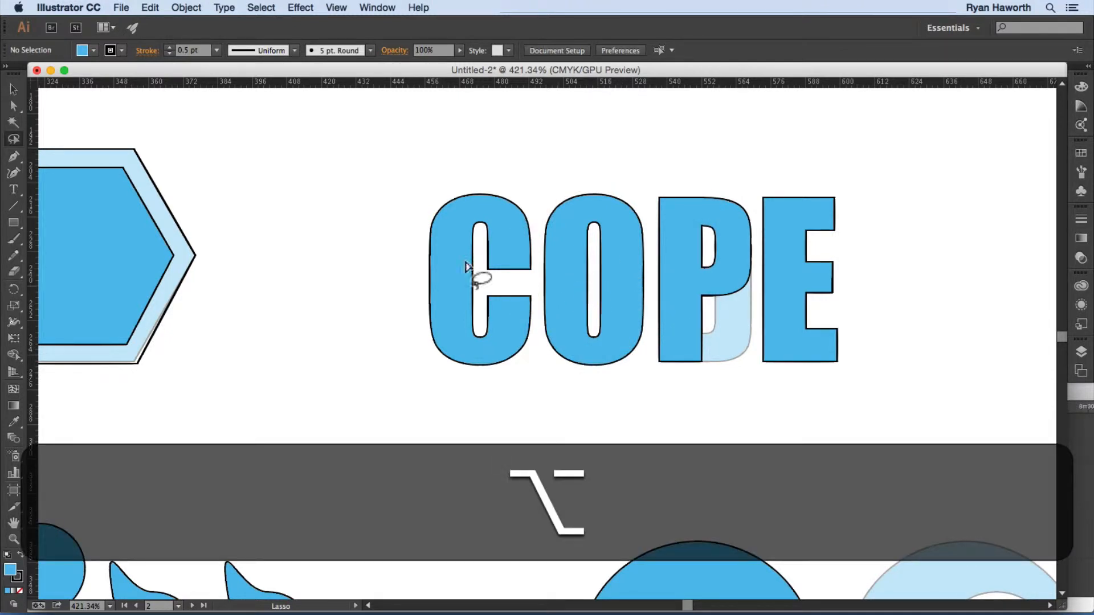
{"action": "scroll", "coordinate": [401, 290], "scroll_direction": "up", "scroll_amount": 6, "text": "alt"}
{"action": "scroll", "coordinate": [398, 287], "scroll_direction": "down", "scroll_amount": 6, "text": "alt"}
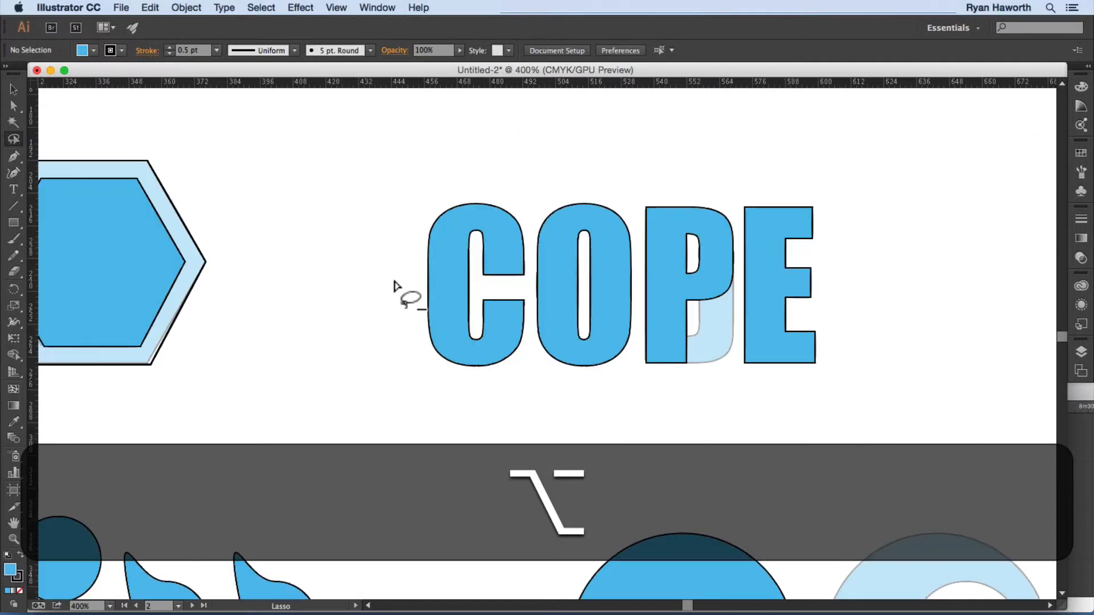
{"action": "scroll", "coordinate": [397, 286], "scroll_direction": "up", "scroll_amount": 5, "text": "alt"}
{"action": "scroll", "coordinate": [397, 286], "scroll_direction": "down", "scroll_amount": 5, "text": "alt"}
{"action": "scroll", "coordinate": [397, 286], "scroll_direction": "up", "scroll_amount": 2, "text": "alt"}
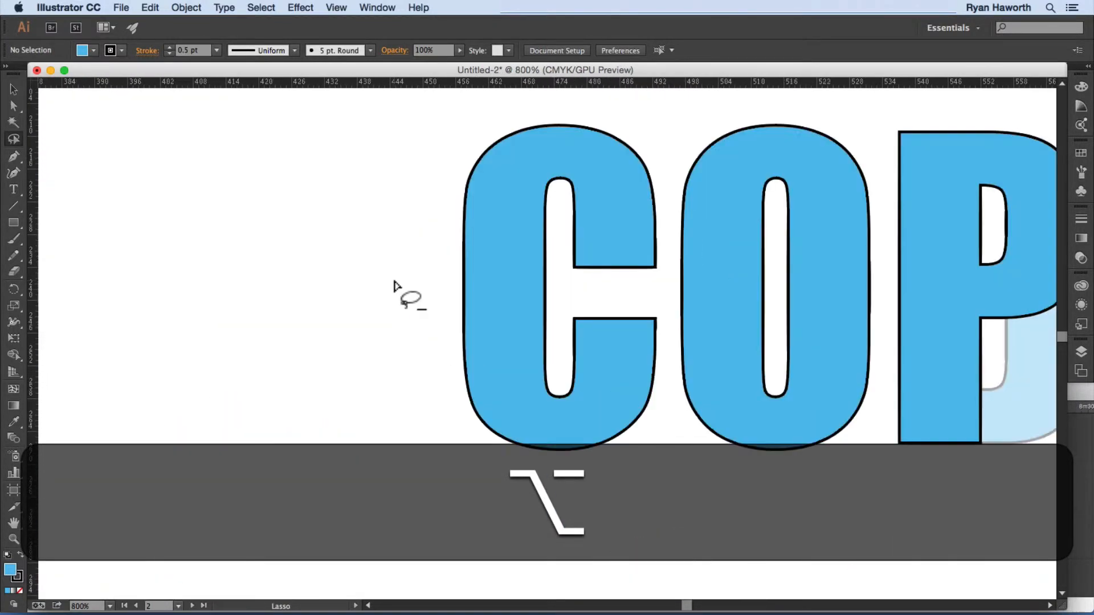
{"action": "scroll", "coordinate": [397, 287], "scroll_direction": "up", "scroll_amount": 2, "text": "alt"}
{"action": "key", "text": "space"}
{"action": "mouse_move", "coordinate": [764, 232]}
{"action": "left_mouse_down"}
{"action": "mouse_move", "coordinate": [432, 262]}
{"action": "mouse_move", "coordinate": [303, 241]}
{"action": "mouse_move", "coordinate": [471, 249]}
{"action": "left_mouse_up"}
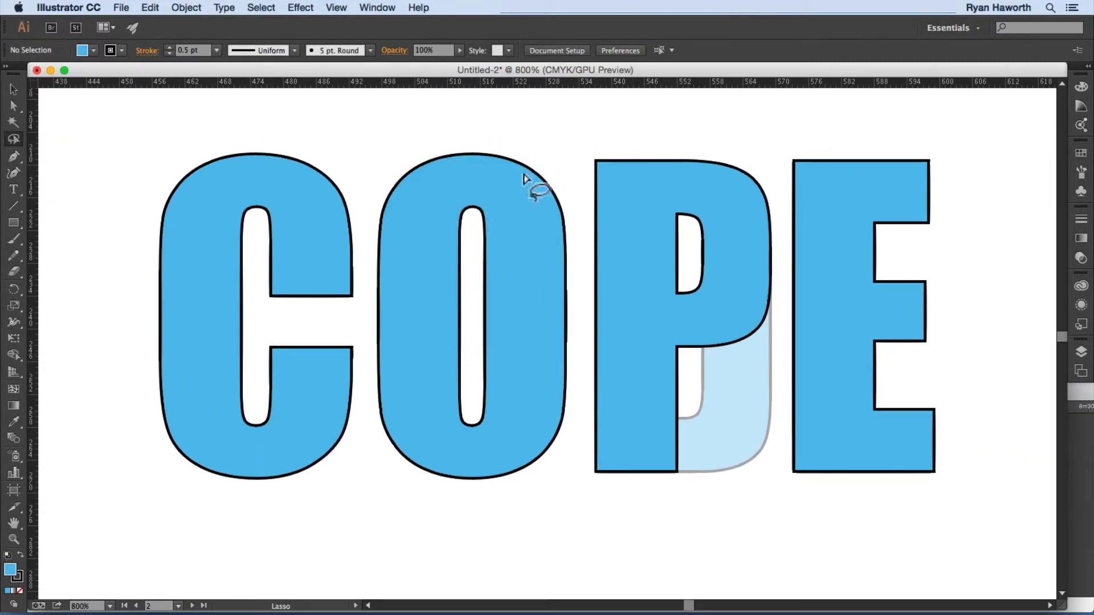
{"action": "key", "text": "space"}
{"action": "mouse_move", "coordinate": [570, 223]}
{"action": "left_mouse_down"}
{"action": "mouse_move", "coordinate": [459, 239]}
{"action": "mouse_move", "coordinate": [652, 244]}
{"action": "mouse_move", "coordinate": [589, 227]}
{"action": "left_mouse_up"}
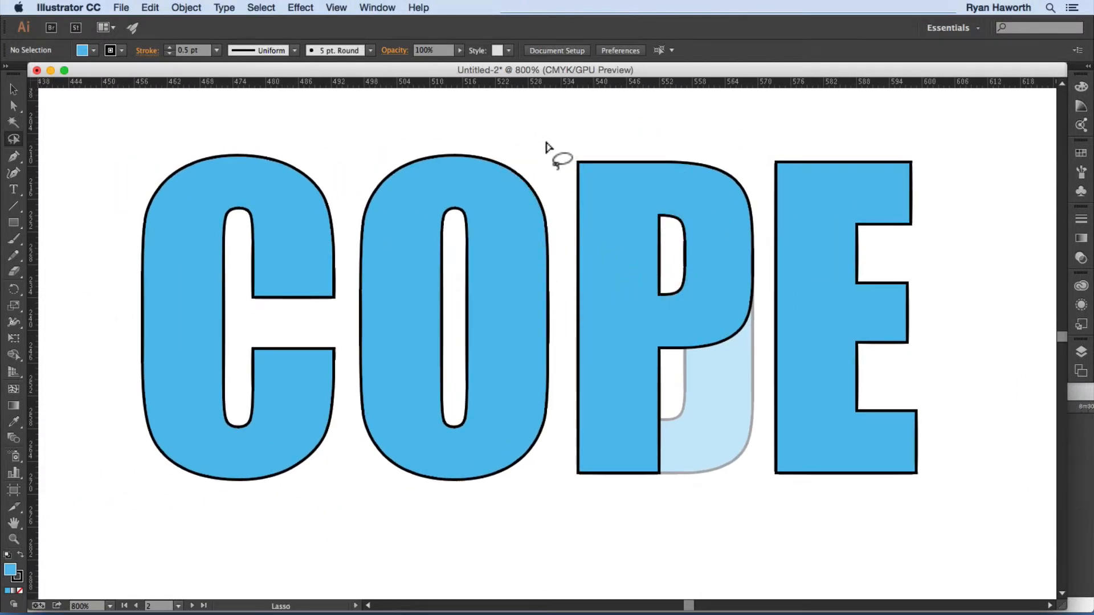
{"action": "key", "text": "space"}
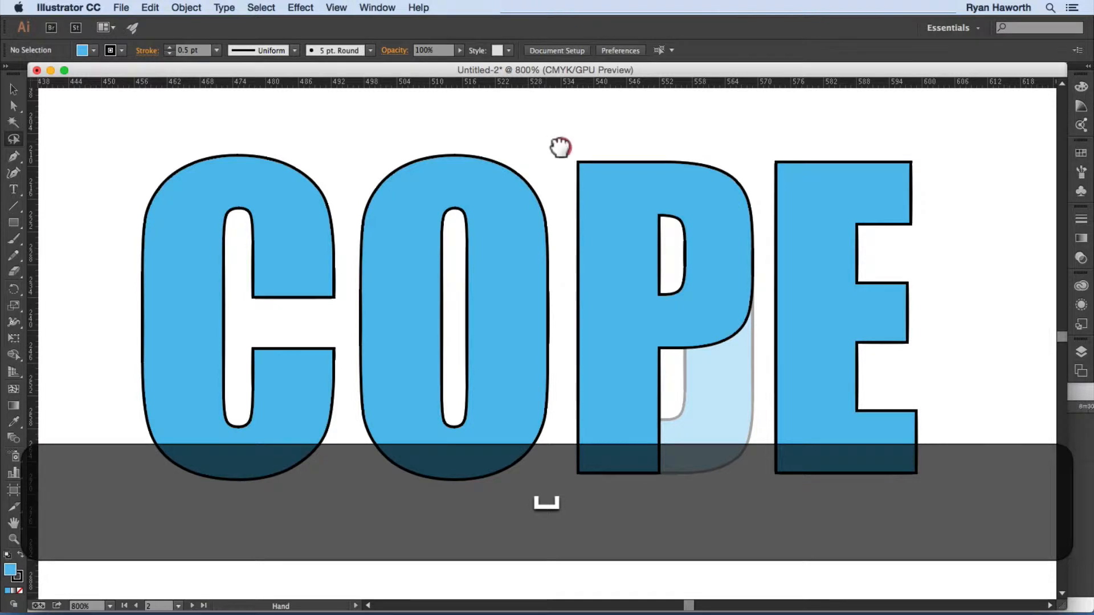
{"action": "mouse_move", "coordinate": [559, 146]}
{"action": "left_mouse_down"}
{"action": "mouse_move", "coordinate": [613, 142]}
{"action": "mouse_move", "coordinate": [570, 146]}
{"action": "left_mouse_up"}
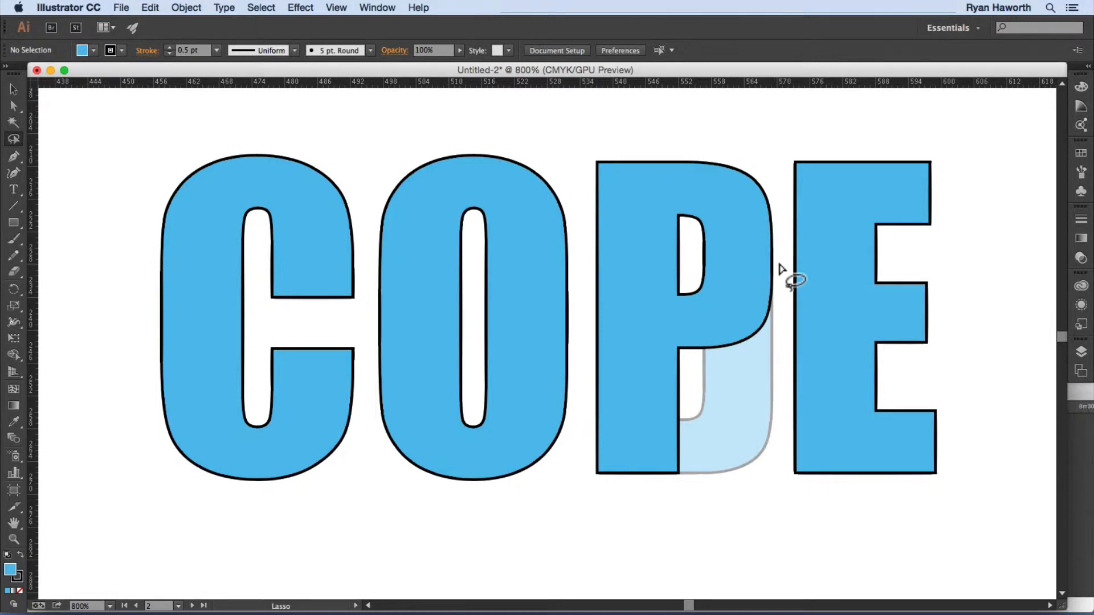
{"action": "mouse_move", "coordinate": [779, 264]}
{"action": "left_mouse_down"}
{"action": "mouse_move", "coordinate": [738, 251]}
{"action": "mouse_move", "coordinate": [681, 255]}
{"action": "mouse_move", "coordinate": [674, 320]}
{"action": "mouse_move", "coordinate": [687, 357]}
{"action": "mouse_move", "coordinate": [821, 344]}
{"action": "mouse_move", "coordinate": [826, 268]}
{"action": "mouse_move", "coordinate": [778, 275]}
{"action": "mouse_move", "coordinate": [701, 254]}
{"action": "mouse_move", "coordinate": [672, 271]}
{"action": "mouse_move", "coordinate": [666, 325]}
{"action": "mouse_move", "coordinate": [681, 367]}
{"action": "mouse_move", "coordinate": [779, 345]}
{"action": "mouse_move", "coordinate": [782, 278]}
{"action": "left_mouse_up"}
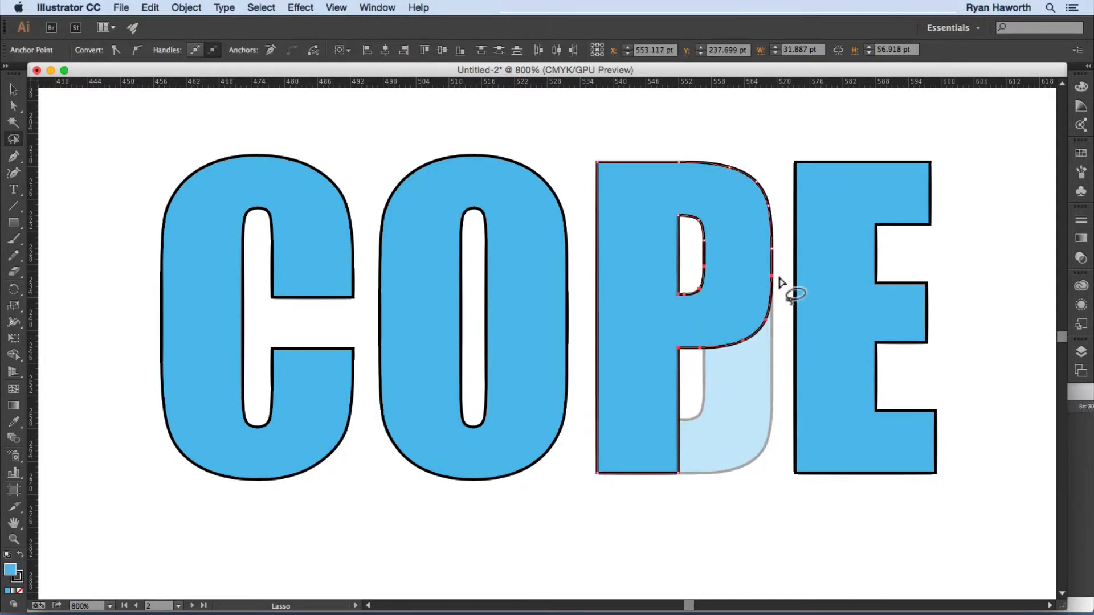
{"action": "key", "text": "super"}
{"action": "left_click_drag", "start_coordinate": [773, 277], "coordinate": [771, 398]}
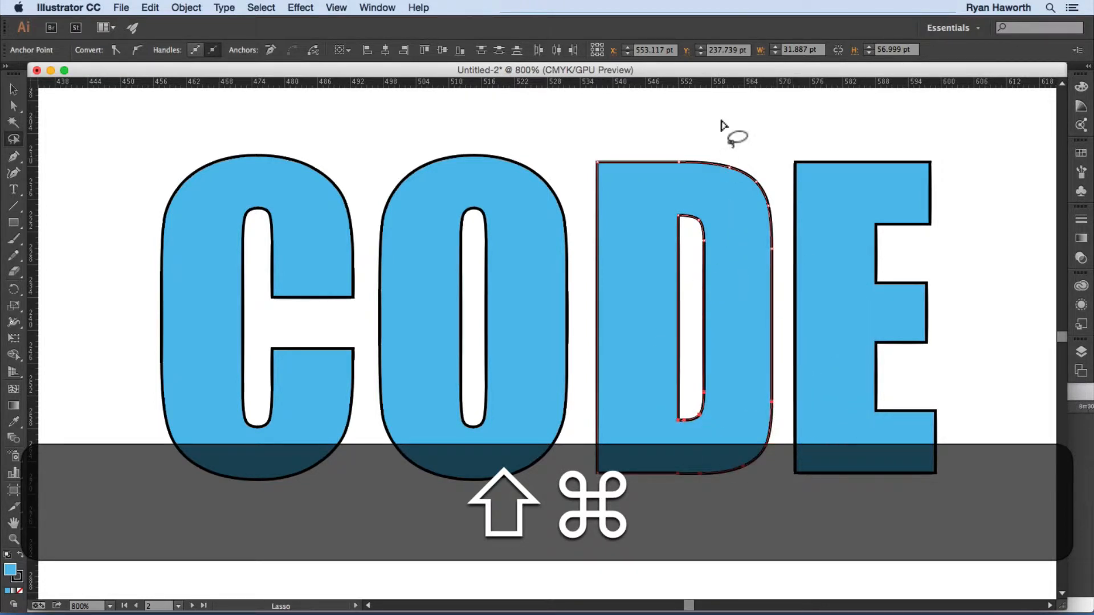
{"action": "key", "text": "super"}
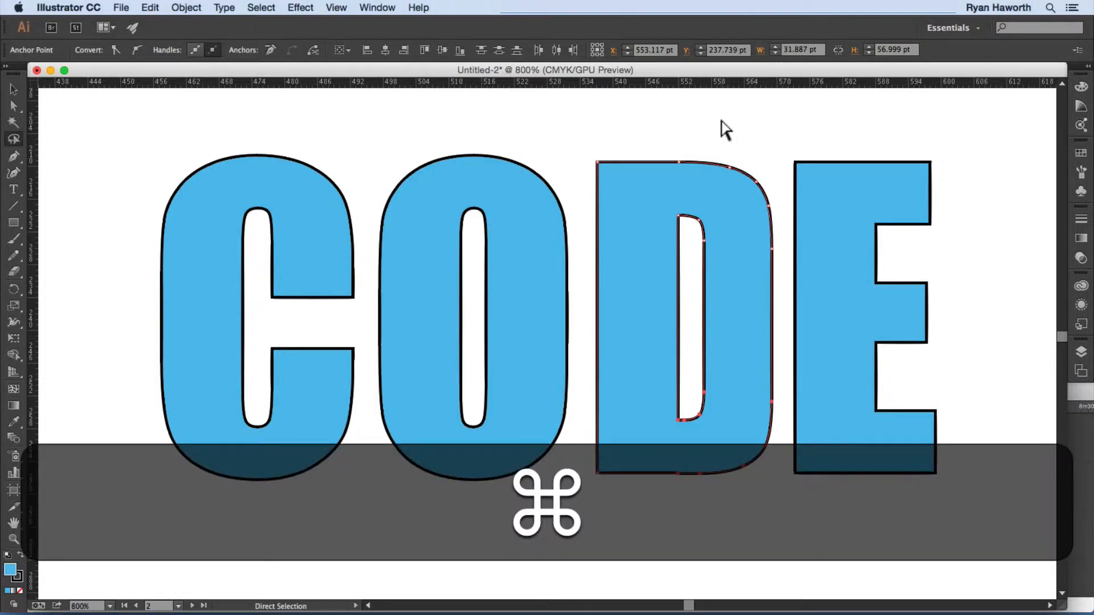
{"action": "key", "text": "super+0"}
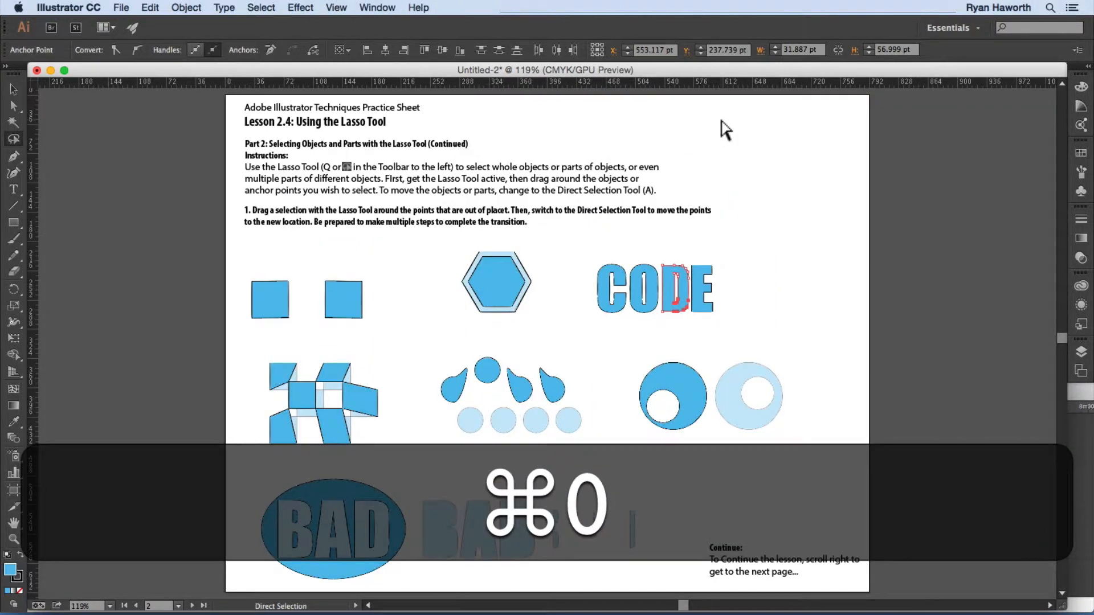
{"action": "left_click", "coordinate": [747, 239], "text": "super"}
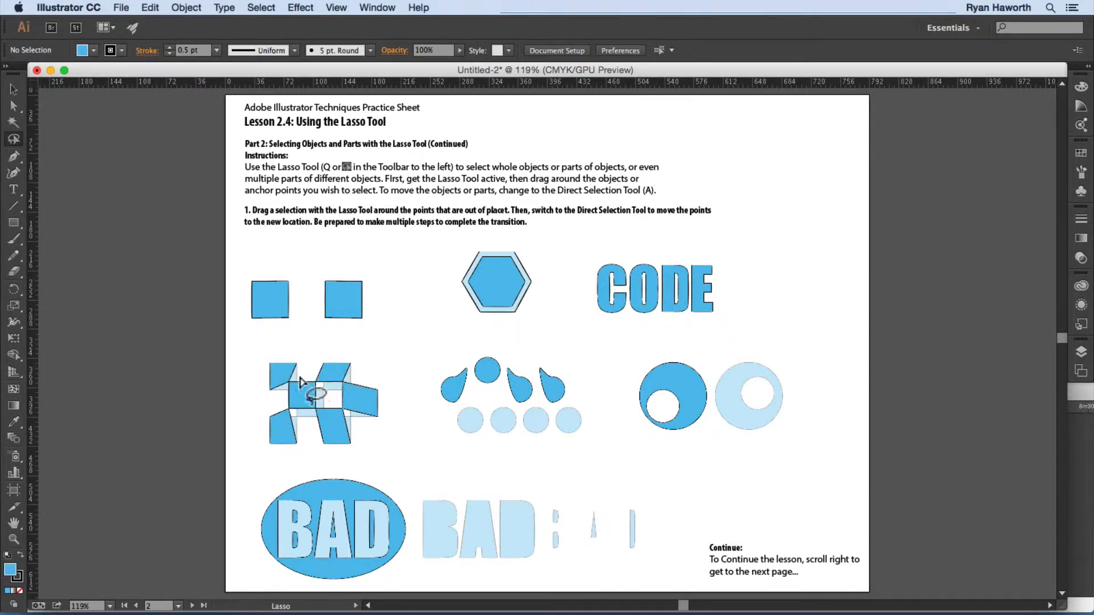
Step: Lasso the misplaced inner corner points of the skewed checkerboard shapes, move them down-right onto the light-blue square targets, and deselect
{"action": "mouse_move", "coordinate": [302, 381]}
{"action": "left_mouse_down"}
{"action": "mouse_move", "coordinate": [285, 383]}
{"action": "mouse_move", "coordinate": [285, 420]}
{"action": "mouse_move", "coordinate": [353, 406]}
{"action": "mouse_move", "coordinate": [349, 386]}
{"action": "mouse_move", "coordinate": [305, 377]}
{"action": "left_mouse_up"}
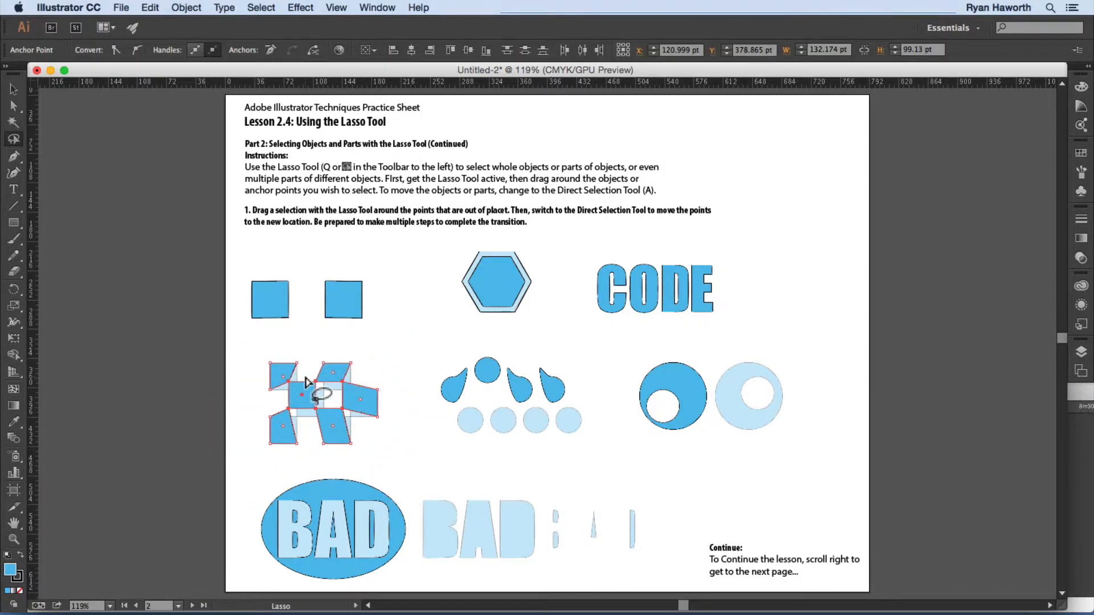
{"action": "key", "text": "super"}
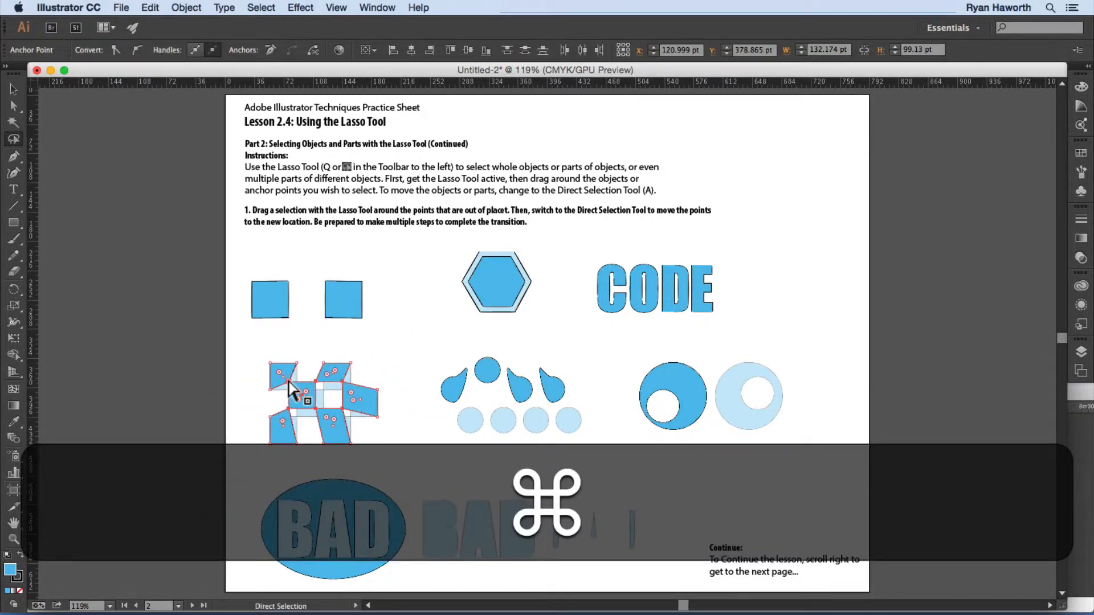
{"action": "left_click_drag", "start_coordinate": [288, 381], "coordinate": [296, 391]}
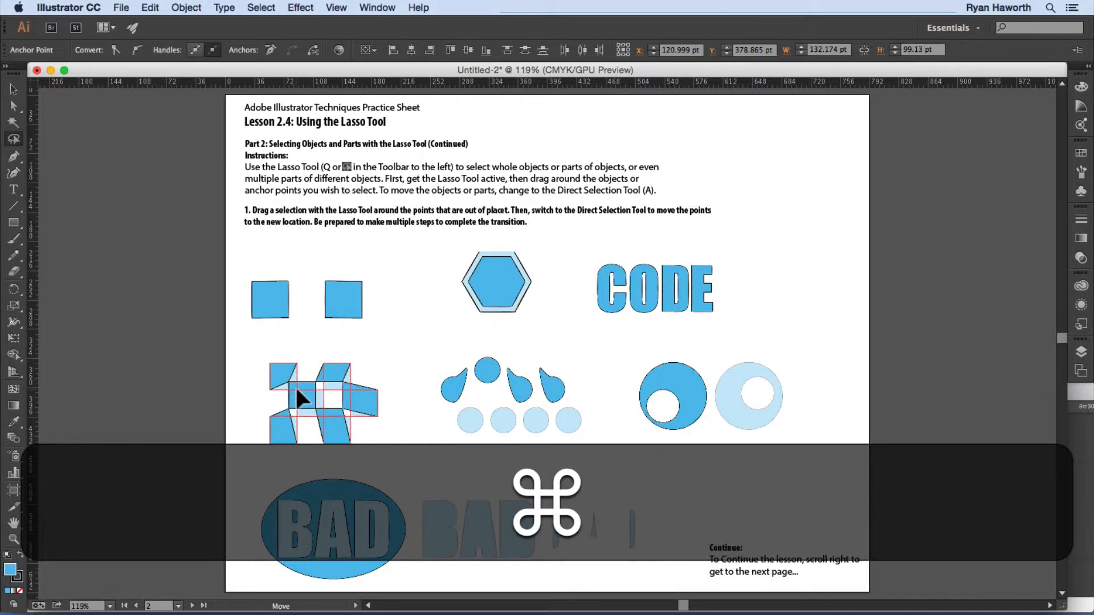
{"action": "left_click_drag", "start_coordinate": [300, 398], "coordinate": [301, 397]}
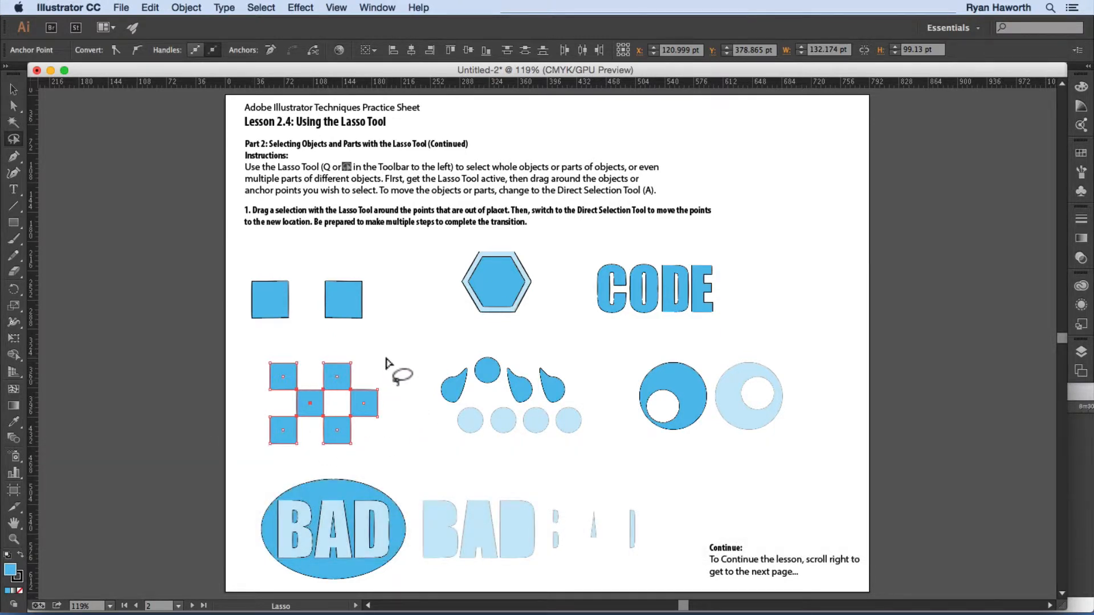
{"action": "left_click", "coordinate": [384, 366]}
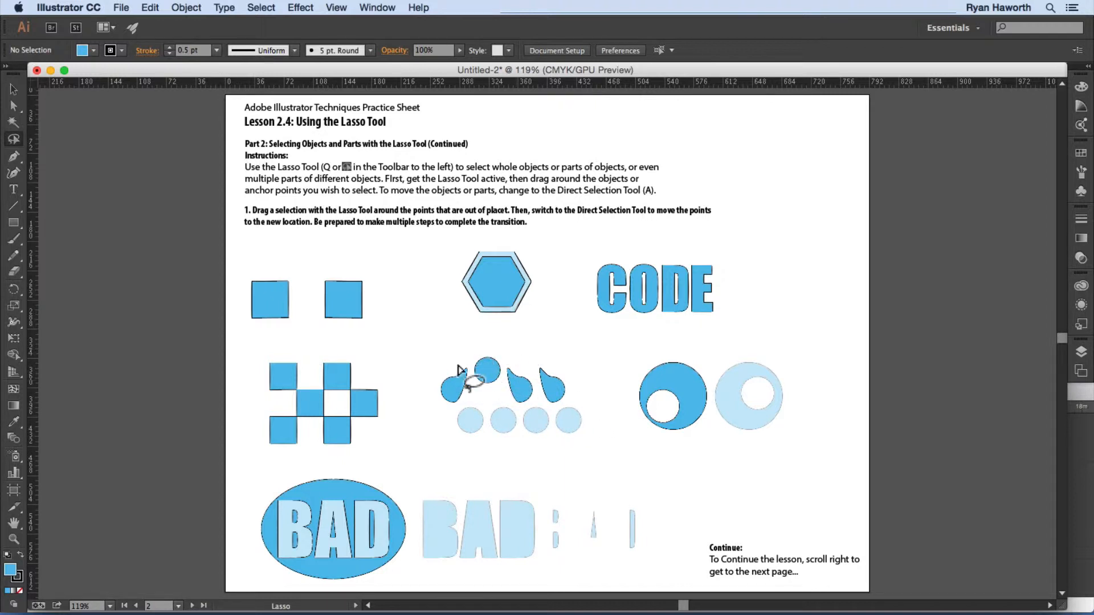
Step: Lasso the three teardrops and the circle as whole objects, move them down-right so the teardrops' round ends meet the light-blue circles, and deselect
{"action": "mouse_move", "coordinate": [495, 345]}
{"action": "left_mouse_down"}
{"action": "mouse_move", "coordinate": [448, 356]}
{"action": "mouse_move", "coordinate": [439, 401]}
{"action": "mouse_move", "coordinate": [468, 414]}
{"action": "mouse_move", "coordinate": [571, 404]}
{"action": "mouse_move", "coordinate": [570, 368]}
{"action": "mouse_move", "coordinate": [494, 346]}
{"action": "left_mouse_up"}
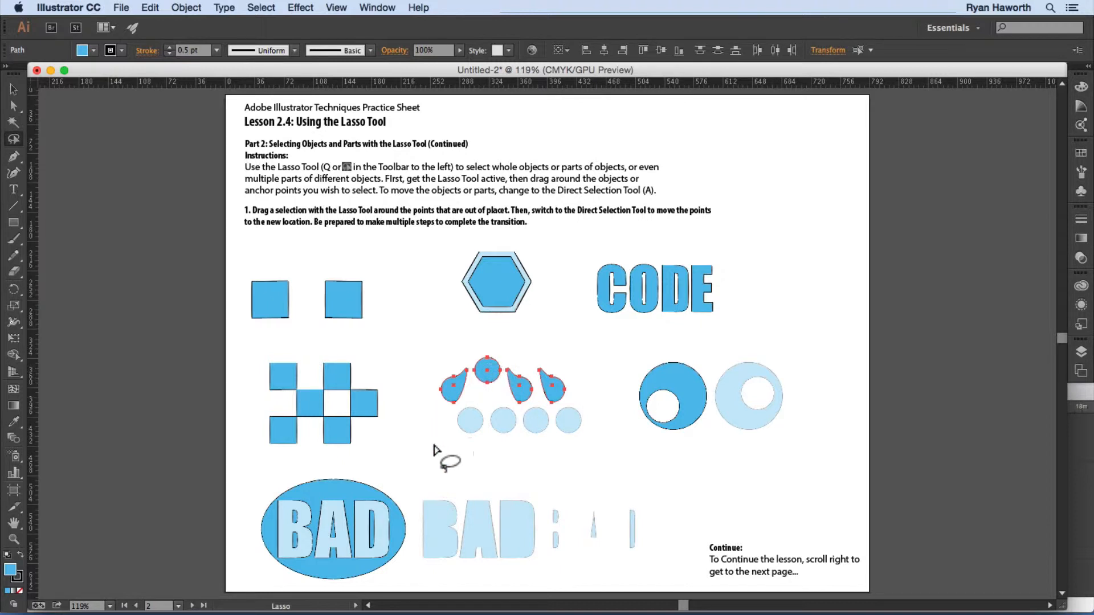
{"action": "key", "text": "super"}
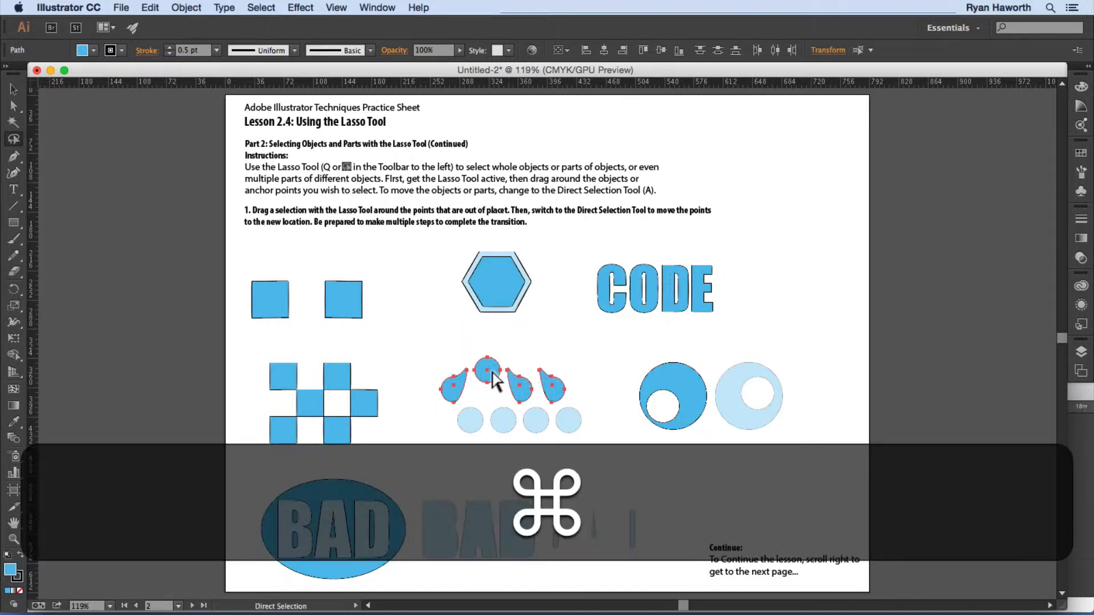
{"action": "left_click_drag", "start_coordinate": [487, 368], "coordinate": [502, 383]}
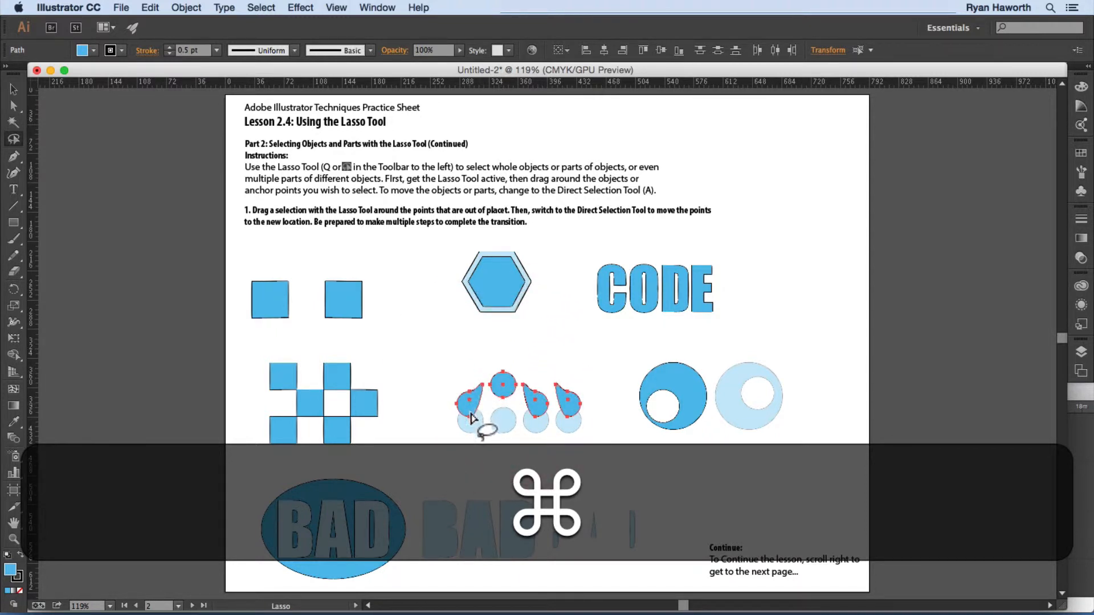
{"action": "key", "text": "super"}
{"action": "left_click_drag", "start_coordinate": [469, 416], "coordinate": [471, 434]}
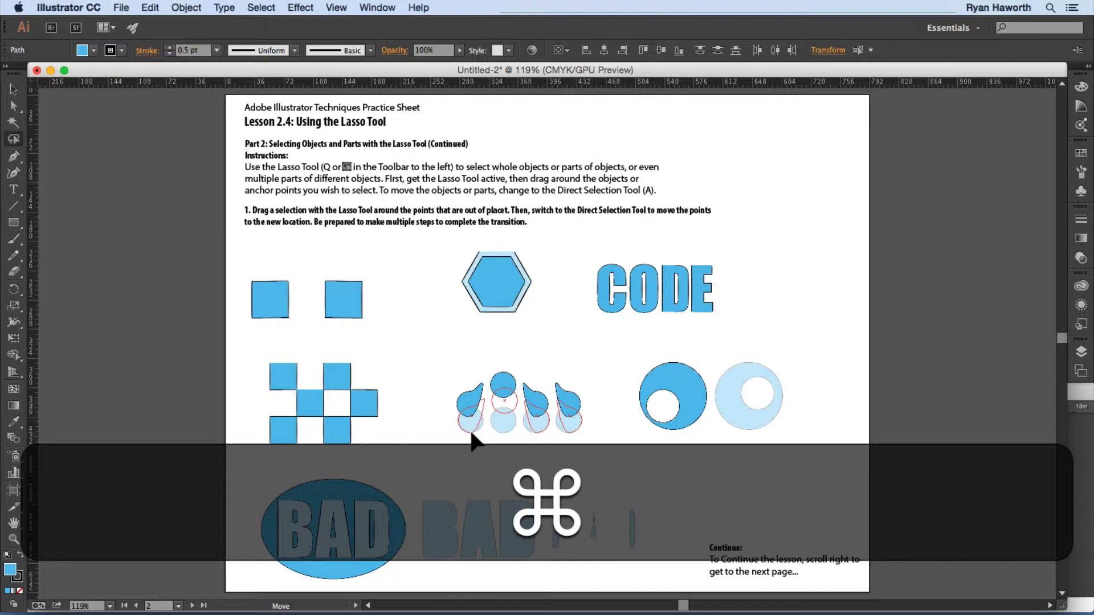
{"action": "left_click_drag", "start_coordinate": [472, 435], "coordinate": [472, 435]}
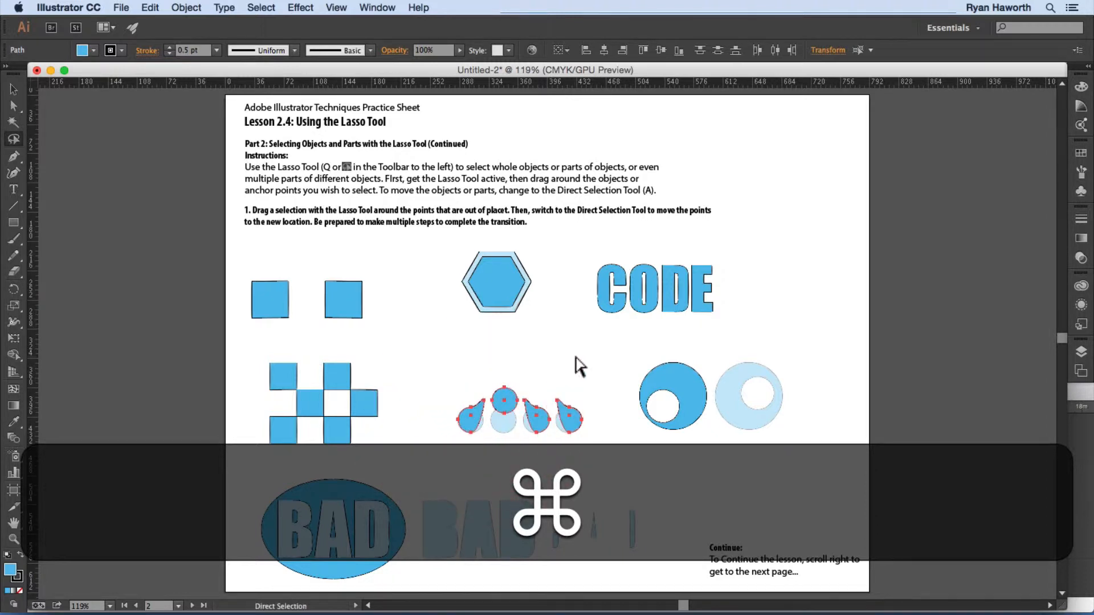
{"action": "left_click", "coordinate": [569, 368]}
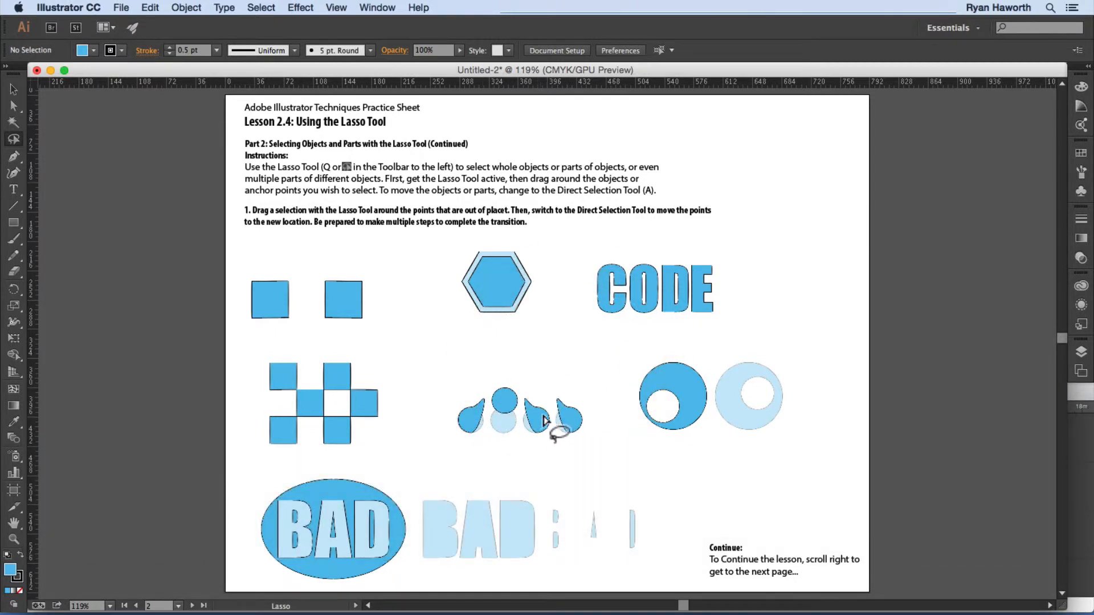
Step: Lasso the teardrops' misplaced tip points together with the raised circle, move them down onto the light-blue circle targets, and deselect
{"action": "mouse_move", "coordinate": [566, 399]}
{"action": "left_mouse_down"}
{"action": "mouse_move", "coordinate": [589, 429]}
{"action": "mouse_move", "coordinate": [537, 437]}
{"action": "mouse_move", "coordinate": [527, 402]}
{"action": "mouse_move", "coordinate": [567, 396]}
{"action": "mouse_move", "coordinate": [509, 423]}
{"action": "mouse_move", "coordinate": [486, 413]}
{"action": "left_mouse_up"}
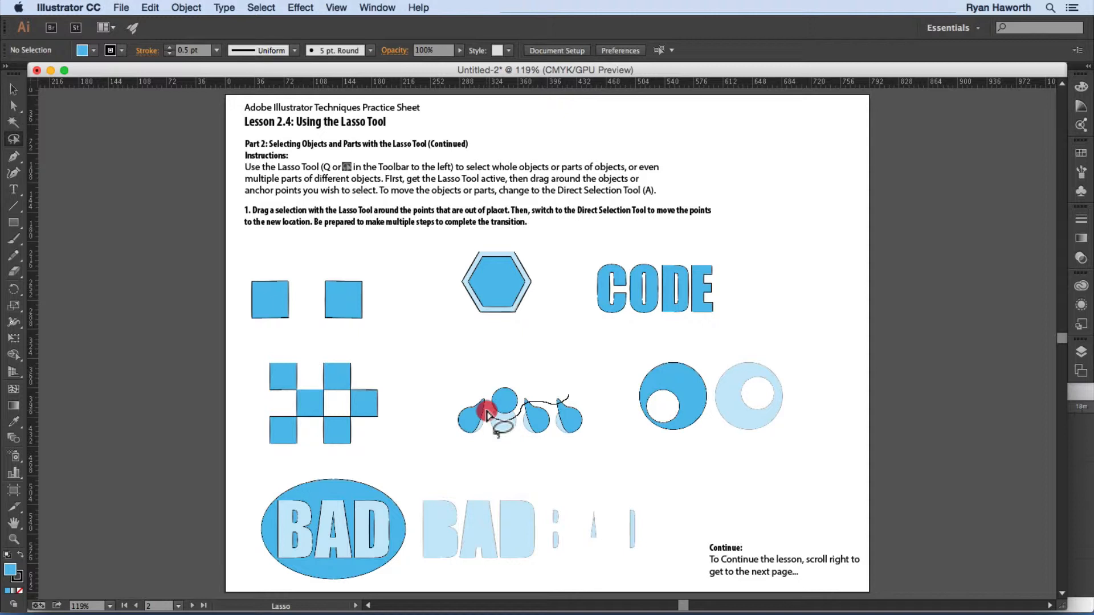
{"action": "mouse_move", "coordinate": [486, 412]}
{"action": "left_mouse_down"}
{"action": "mouse_move", "coordinate": [499, 379]}
{"action": "mouse_move", "coordinate": [570, 393]}
{"action": "mouse_move", "coordinate": [511, 408]}
{"action": "left_mouse_up"}
{"action": "key", "text": "super"}
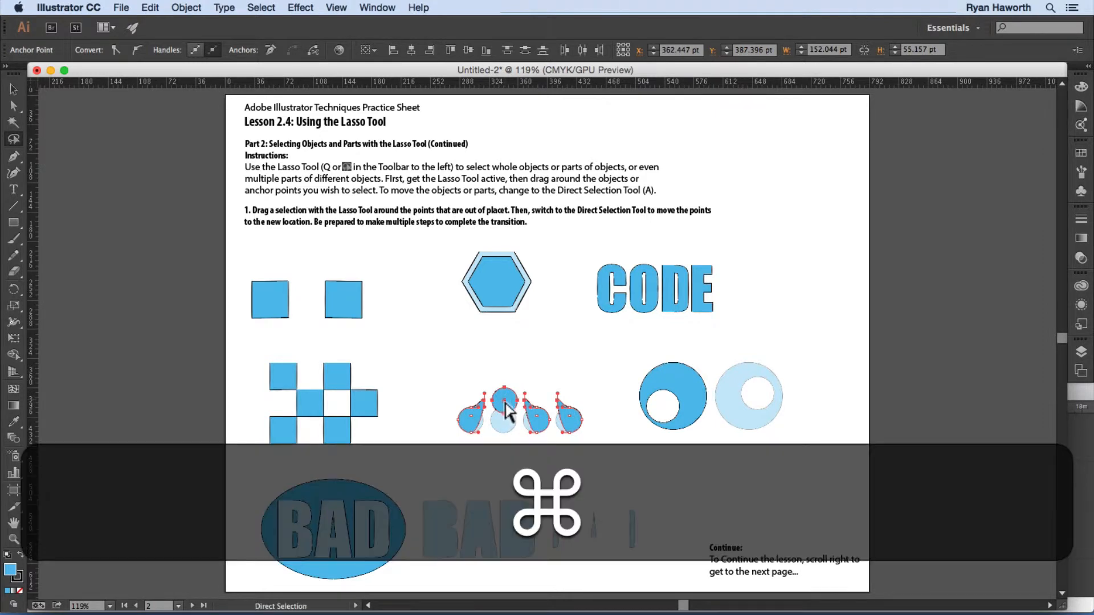
{"action": "left_click_drag", "start_coordinate": [504, 397], "coordinate": [504, 419]}
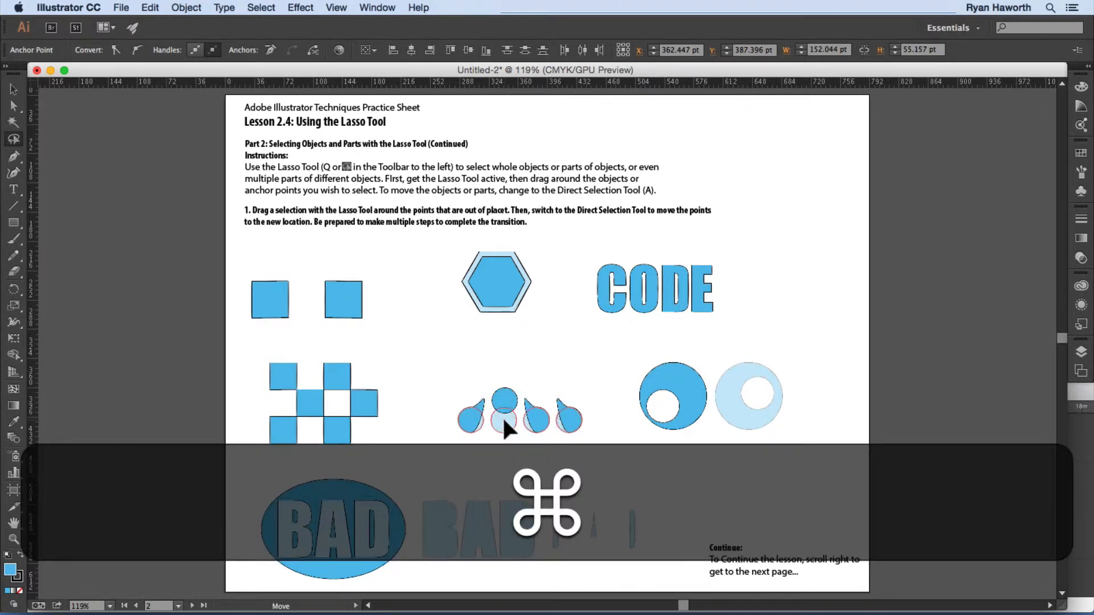
{"action": "left_click_drag", "start_coordinate": [501, 416], "coordinate": [504, 419]}
{"action": "left_click", "coordinate": [511, 393]}
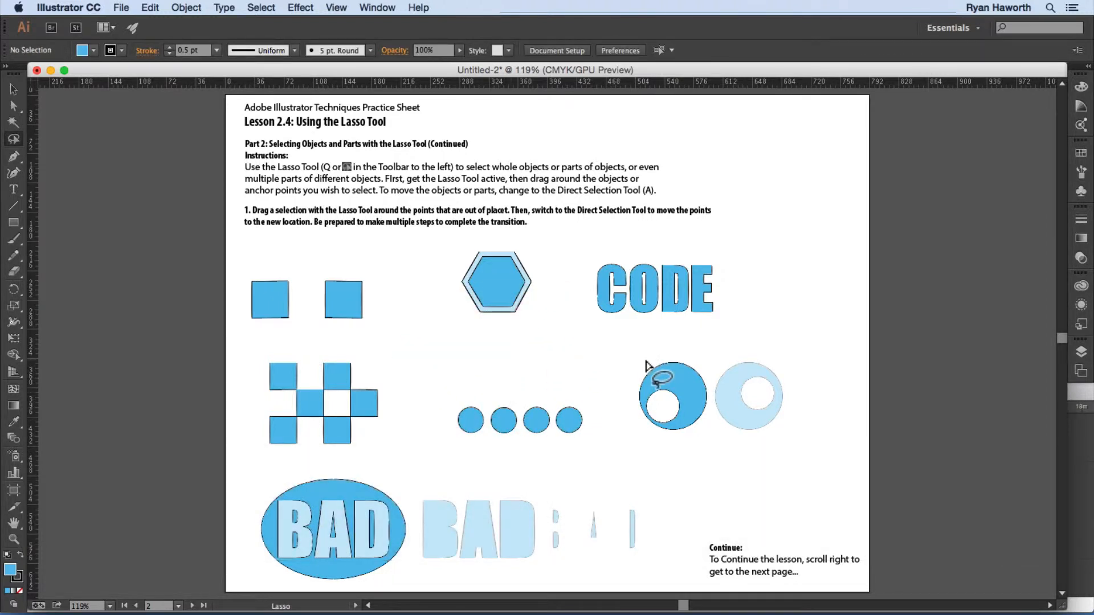
Step: Lasso the whole circle with the round hole and move it right onto the light-blue outer circle target
{"action": "mouse_move", "coordinate": [700, 363]}
{"action": "left_mouse_down"}
{"action": "mouse_move", "coordinate": [676, 357]}
{"action": "mouse_move", "coordinate": [643, 369]}
{"action": "mouse_move", "coordinate": [633, 389]}
{"action": "mouse_move", "coordinate": [643, 423]}
{"action": "mouse_move", "coordinate": [694, 432]}
{"action": "mouse_move", "coordinate": [709, 413]}
{"action": "mouse_move", "coordinate": [703, 363]}
{"action": "left_mouse_up"}
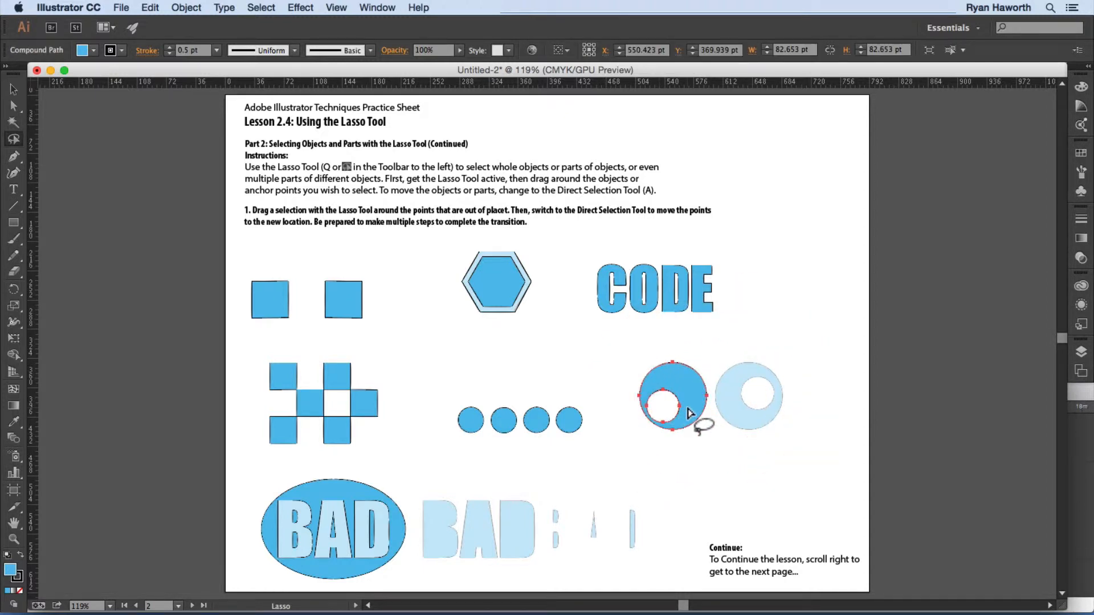
{"action": "left_click_drag", "start_coordinate": [691, 410], "coordinate": [764, 407]}
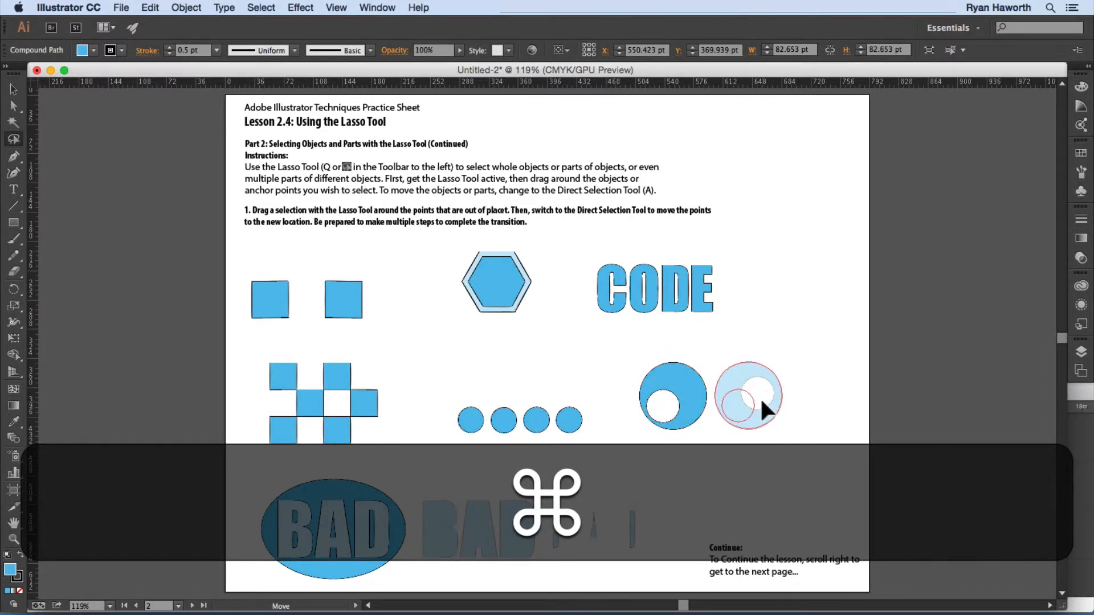
{"action": "left_click_drag", "start_coordinate": [764, 408], "coordinate": [770, 409]}
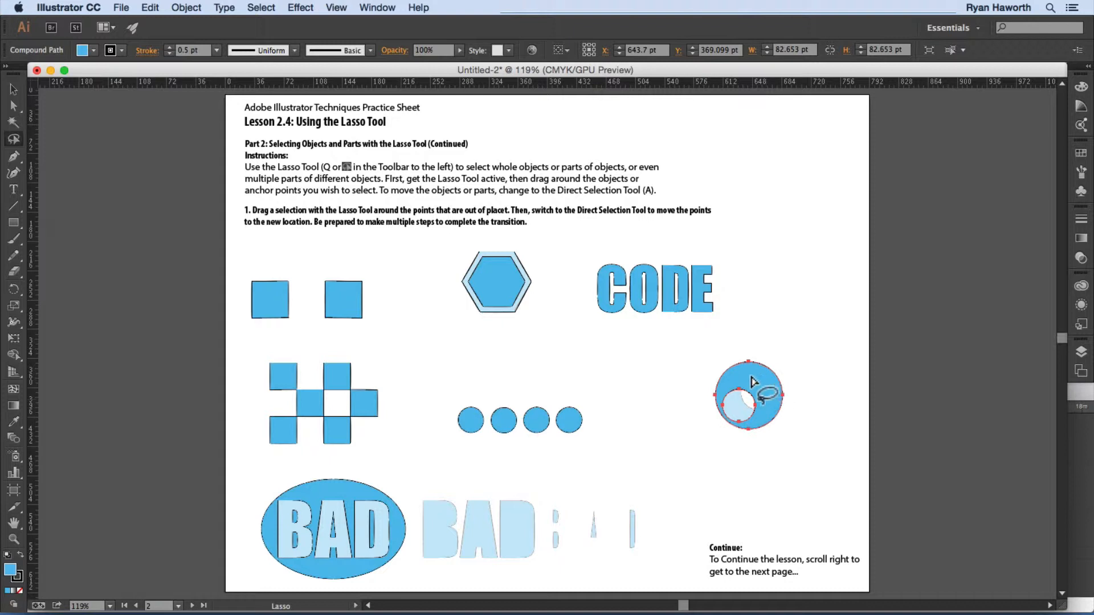
Step: Lasso the round hole inside the large circle, move it up-right onto its light-blue target, and deselect
{"action": "mouse_move", "coordinate": [769, 386]}
{"action": "left_mouse_down"}
{"action": "mouse_move", "coordinate": [726, 386]}
{"action": "mouse_move", "coordinate": [721, 398]}
{"action": "mouse_move", "coordinate": [732, 429]}
{"action": "mouse_move", "coordinate": [761, 426]}
{"action": "mouse_move", "coordinate": [762, 412]}
{"action": "left_mouse_up"}
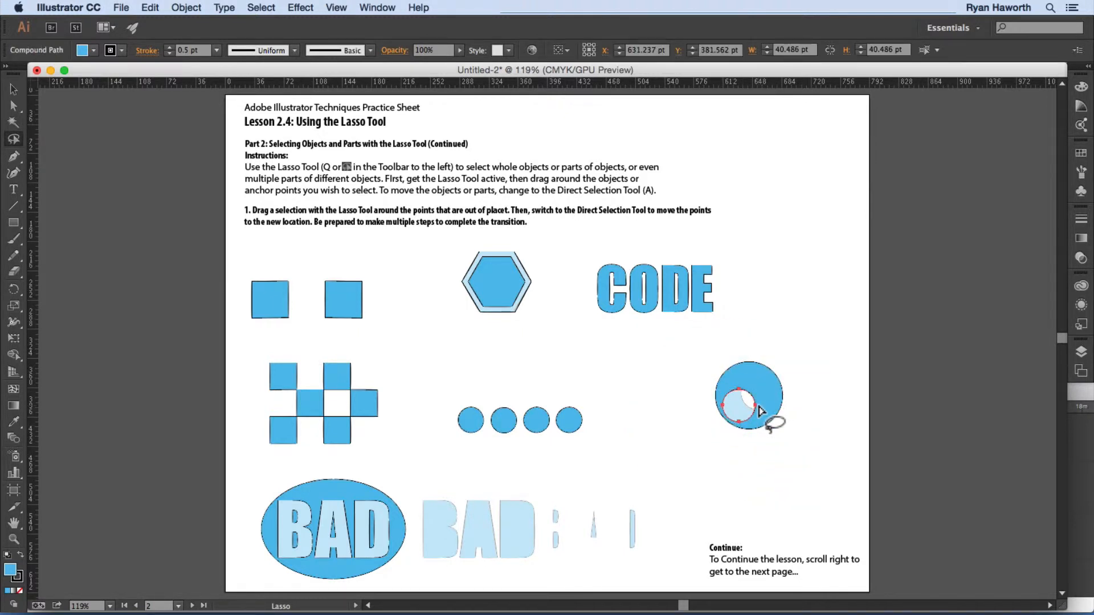
{"action": "key", "text": "a"}
{"action": "left_click_drag", "start_coordinate": [757, 406], "coordinate": [774, 392]}
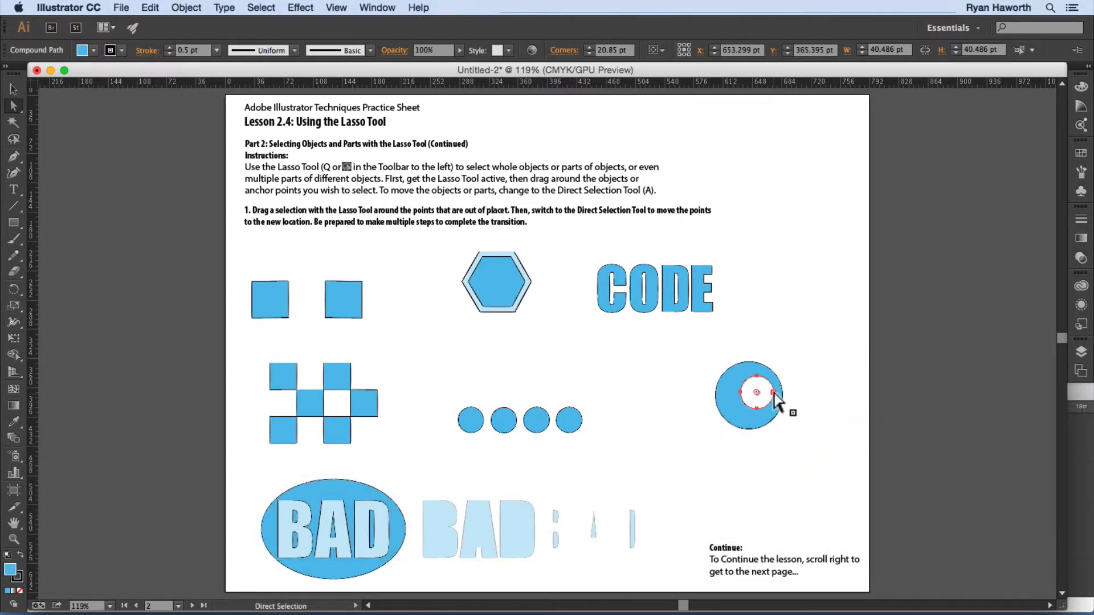
{"action": "left_click", "coordinate": [774, 363]}
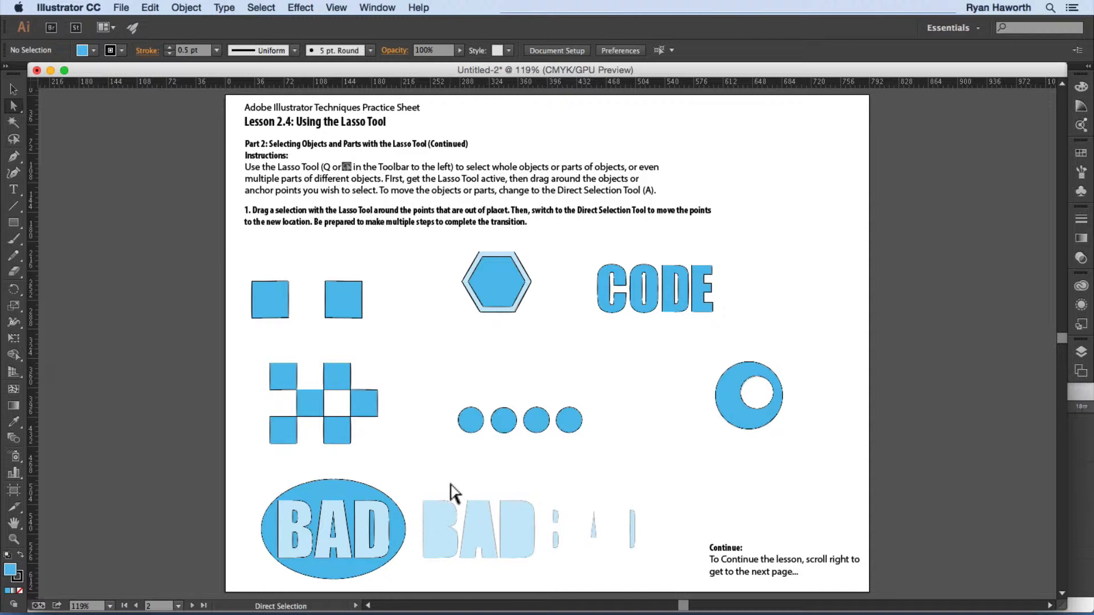
Step: Lasso the BAD letters inside the blue oval, move them right onto the light-blue BAD target, and deselect
{"action": "key", "text": "super+equal"}
{"action": "key", "text": "super+equal"}
{"action": "key", "text": "space"}
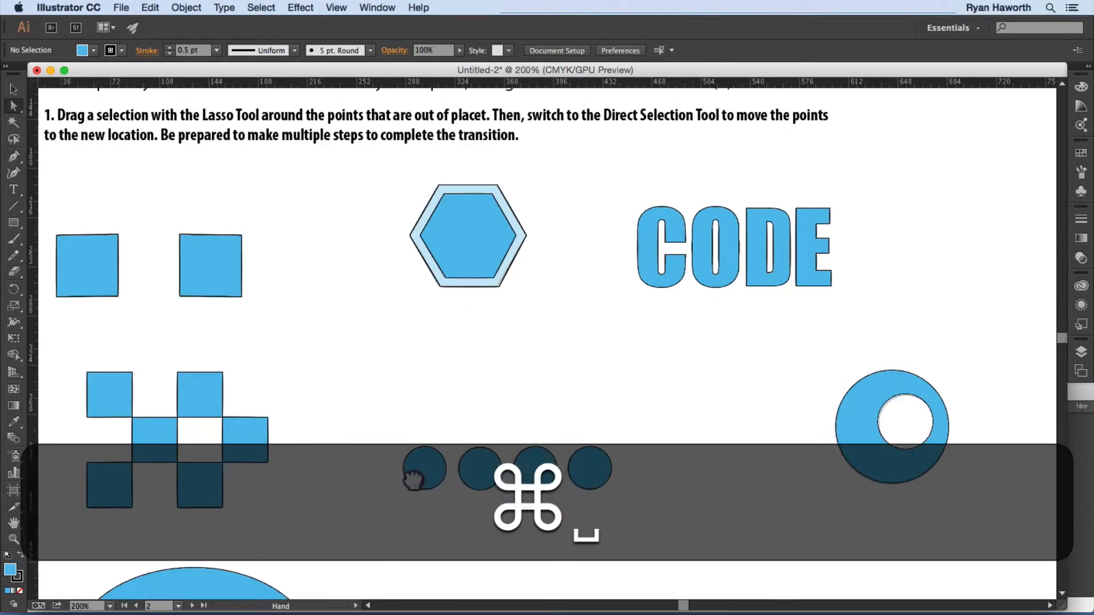
{"action": "left_click_drag", "start_coordinate": [415, 480], "coordinate": [459, 281]}
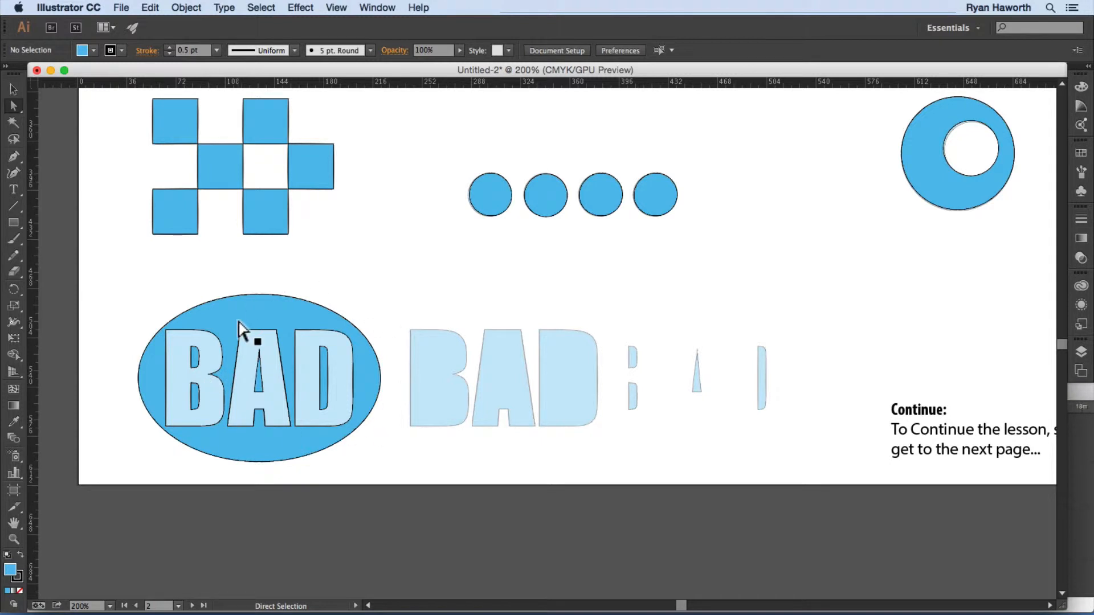
{"action": "key", "text": "q"}
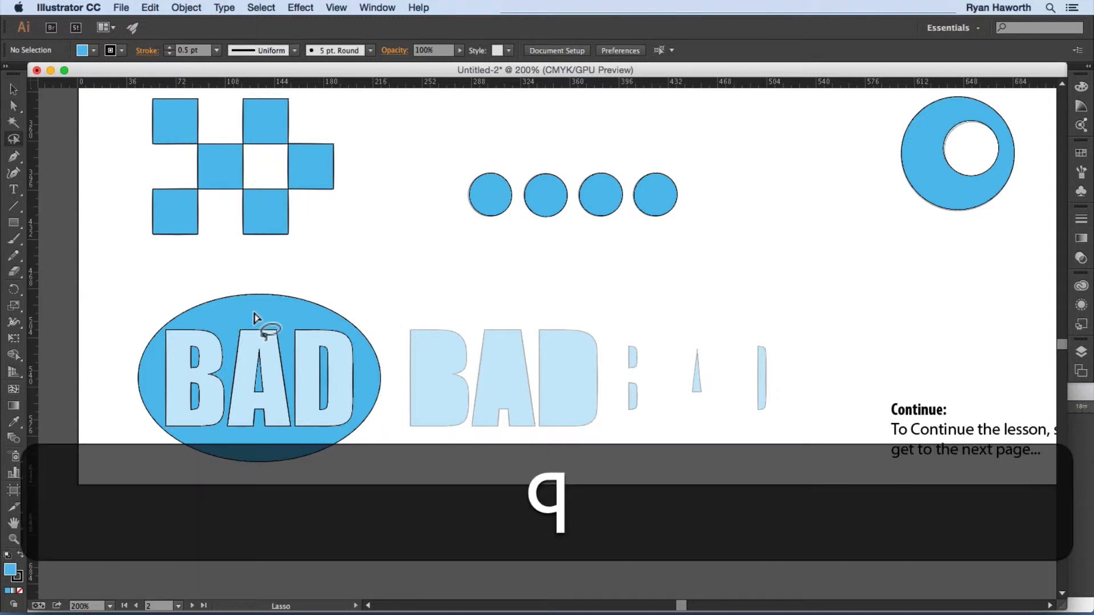
{"action": "mouse_move", "coordinate": [321, 324]}
{"action": "left_mouse_down"}
{"action": "mouse_move", "coordinate": [167, 329]}
{"action": "mouse_move", "coordinate": [163, 423]}
{"action": "mouse_move", "coordinate": [210, 439]}
{"action": "mouse_move", "coordinate": [347, 426]}
{"action": "mouse_move", "coordinate": [366, 380]}
{"action": "mouse_move", "coordinate": [355, 339]}
{"action": "mouse_move", "coordinate": [323, 323]}
{"action": "left_mouse_up"}
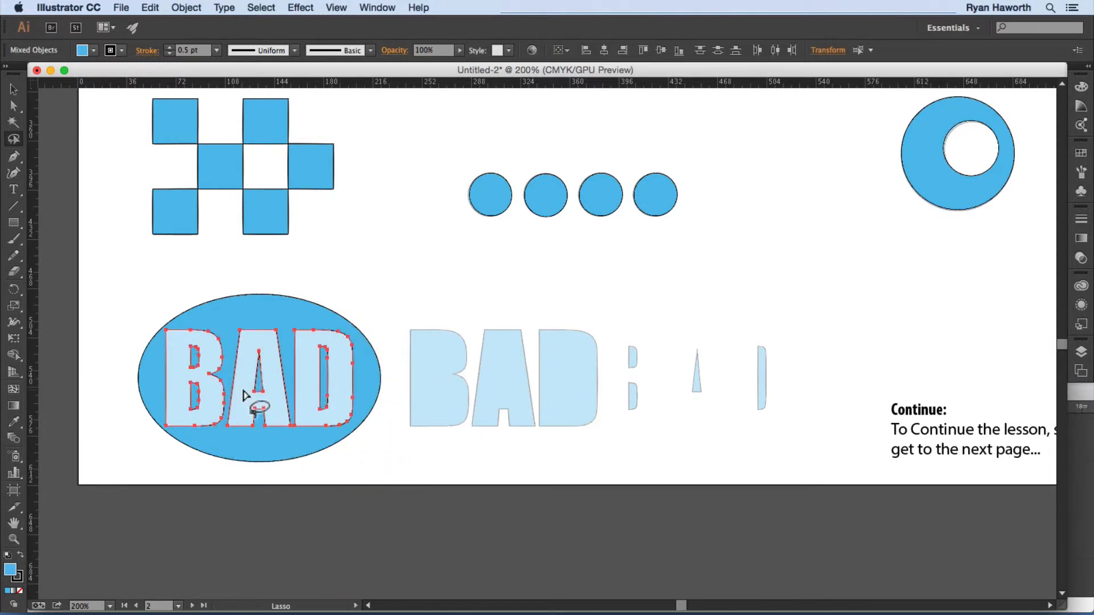
{"action": "key", "text": "super"}
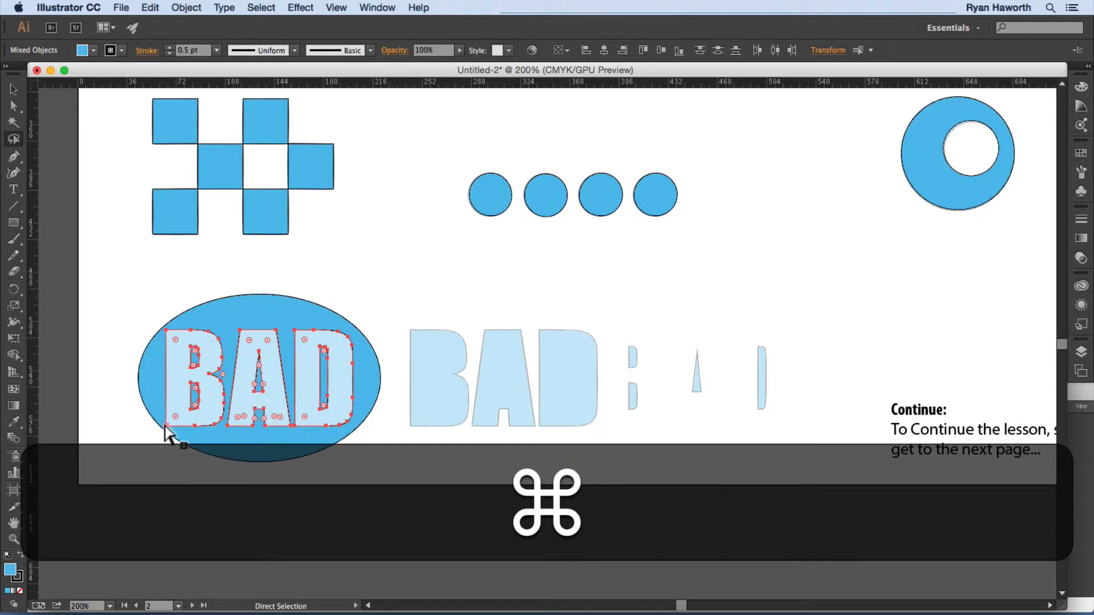
{"action": "mouse_move", "coordinate": [163, 422]}
{"action": "left_mouse_down"}
{"action": "mouse_move", "coordinate": [469, 393]}
{"action": "mouse_move", "coordinate": [433, 428]}
{"action": "mouse_move", "coordinate": [411, 426]}
{"action": "left_mouse_up"}
{"action": "key", "text": "q"}
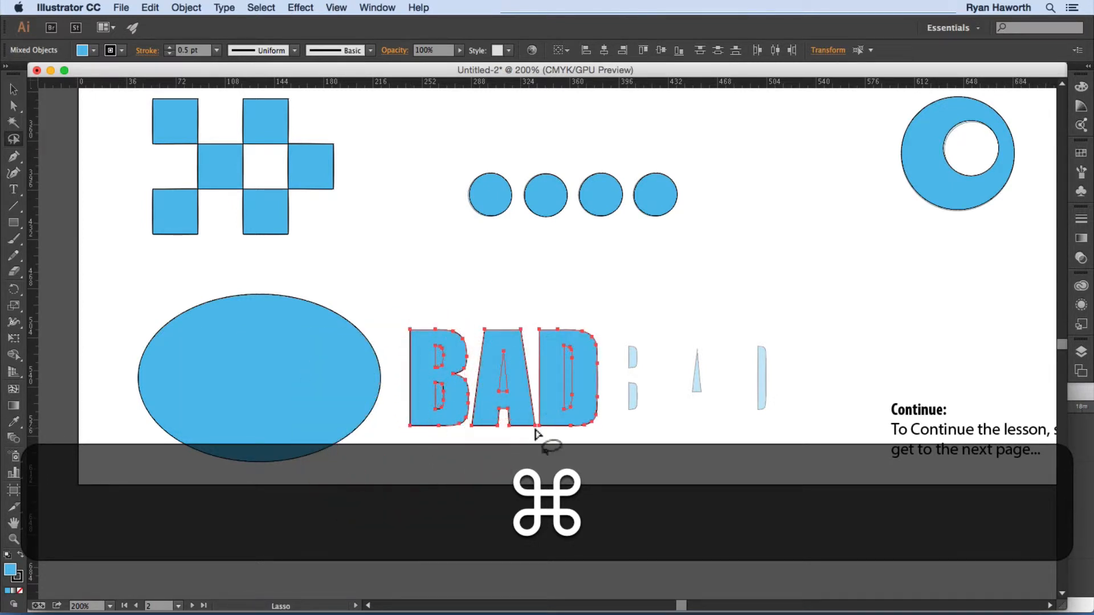
{"action": "left_click", "coordinate": [520, 445]}
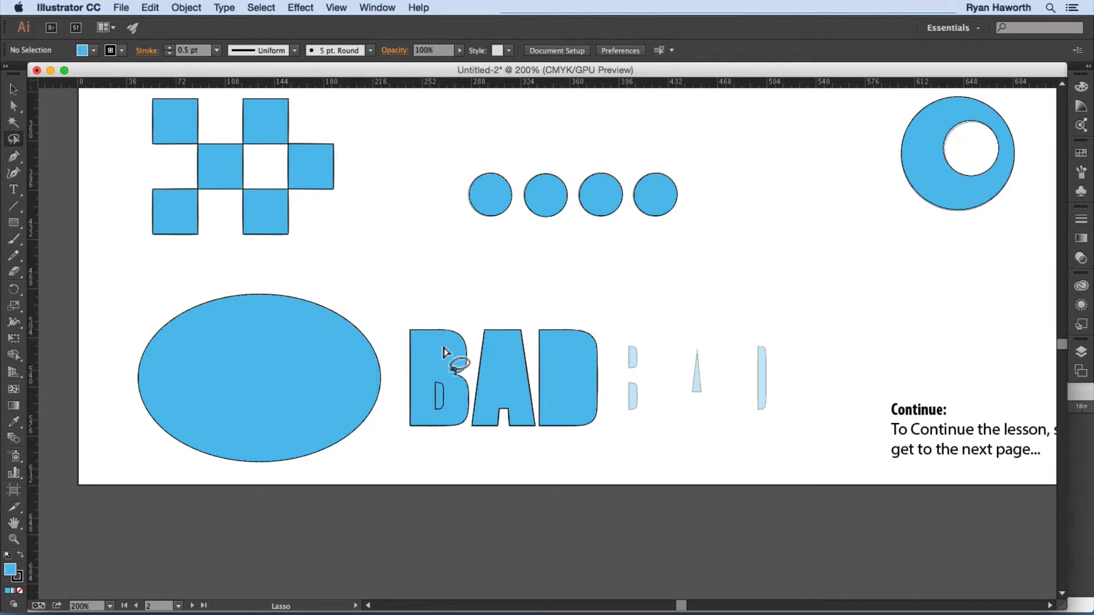
Step: Try to lasso the two inner counters of the letter B and move them toward their light-blue targets
{"action": "mouse_move", "coordinate": [444, 339]}
{"action": "left_mouse_down"}
{"action": "mouse_move", "coordinate": [425, 338]}
{"action": "mouse_move", "coordinate": [418, 352]}
{"action": "mouse_move", "coordinate": [426, 406]}
{"action": "mouse_move", "coordinate": [450, 406]}
{"action": "mouse_move", "coordinate": [459, 350]}
{"action": "left_mouse_up"}
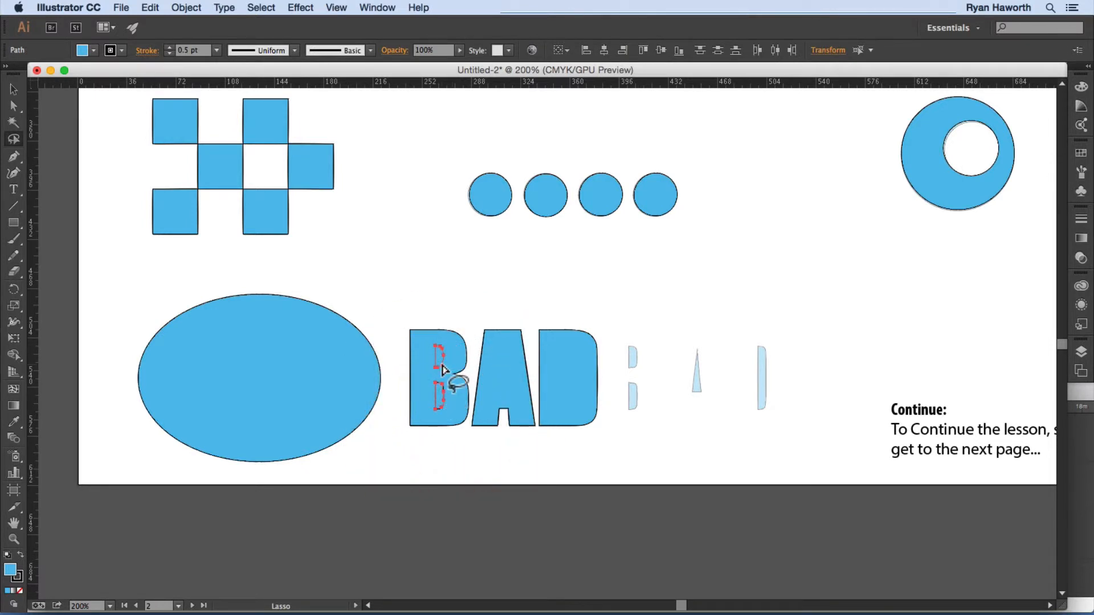
{"action": "key", "text": "super"}
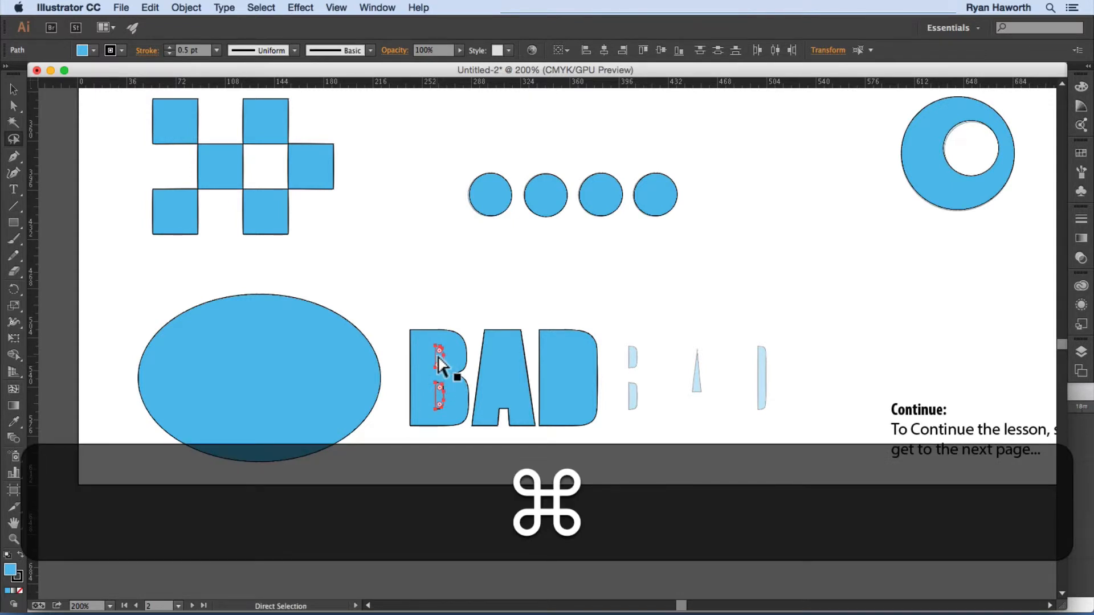
{"action": "left_click_drag", "start_coordinate": [440, 365], "coordinate": [473, 359]}
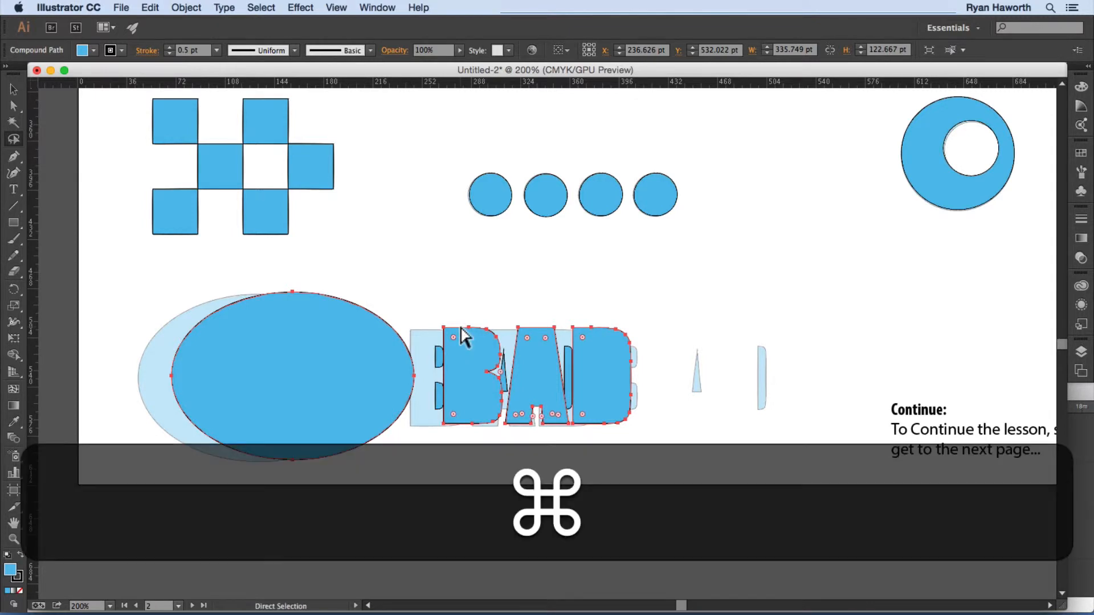
{"action": "key", "text": "super+z"}
Step: Lasso the B's two inner counters again and move them right onto their light-blue targets with the Direct Selection Tool
{"action": "mouse_move", "coordinate": [452, 345]}
{"action": "left_mouse_down"}
{"action": "mouse_move", "coordinate": [425, 341]}
{"action": "mouse_move", "coordinate": [422, 385]}
{"action": "mouse_move", "coordinate": [441, 417]}
{"action": "mouse_move", "coordinate": [453, 402]}
{"action": "mouse_move", "coordinate": [456, 360]}
{"action": "left_mouse_up"}
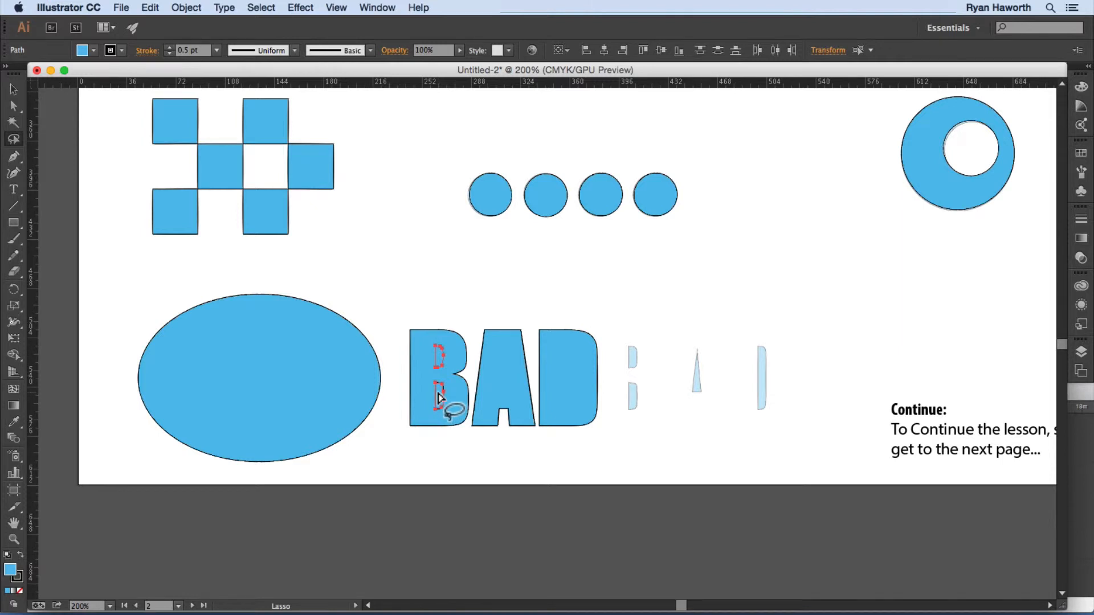
{"action": "key", "text": "a"}
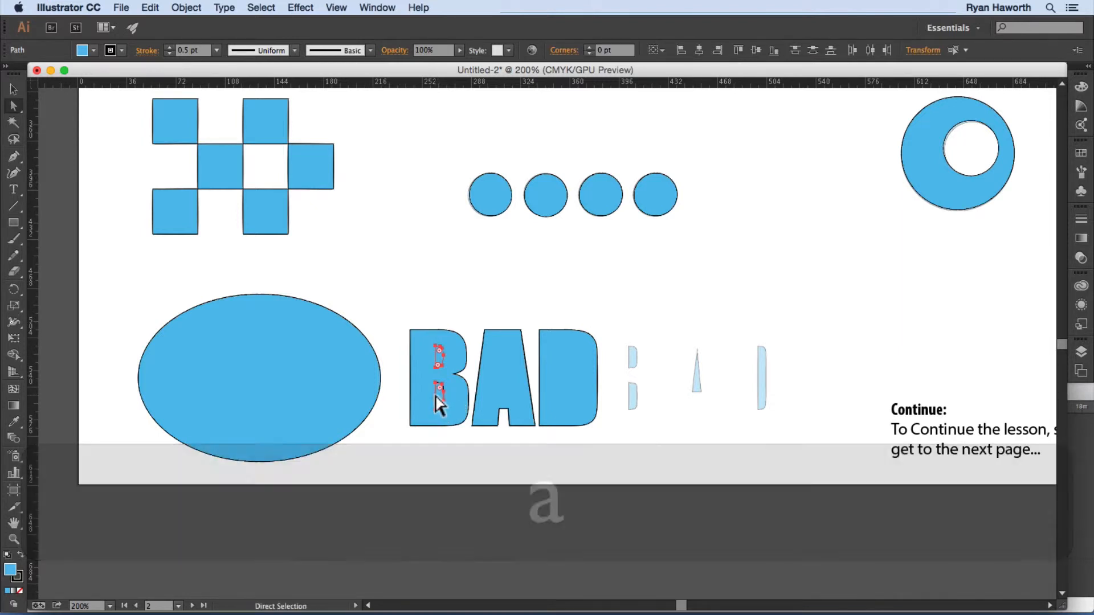
{"action": "key", "text": "super+equal"}
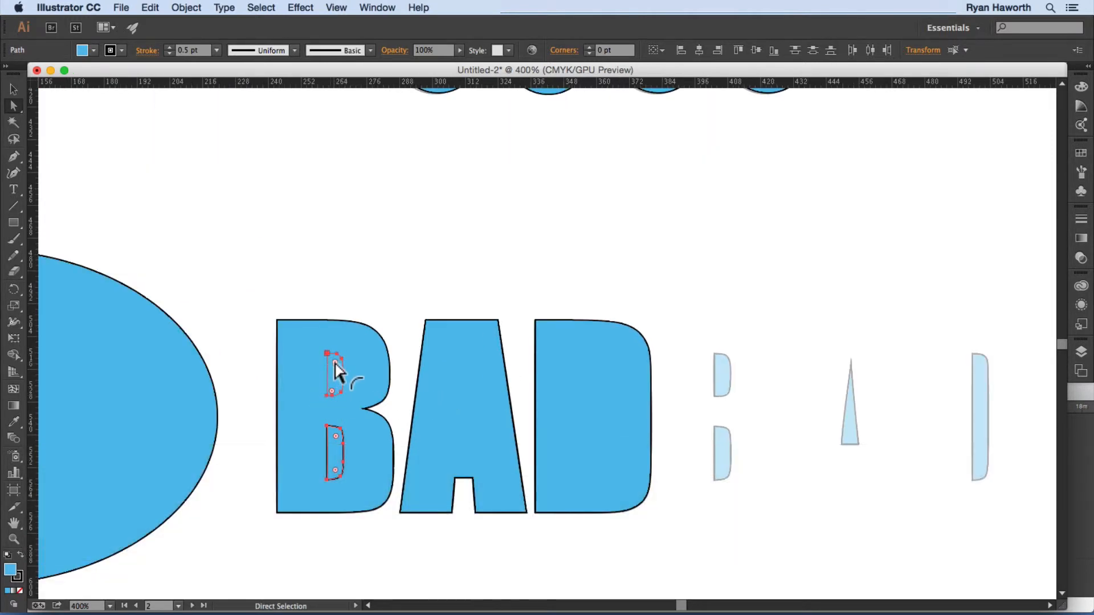
{"action": "mouse_move", "coordinate": [335, 363]}
{"action": "left_mouse_down"}
{"action": "mouse_move", "coordinate": [345, 350]}
{"action": "mouse_move", "coordinate": [339, 394]}
{"action": "mouse_move", "coordinate": [318, 335]}
{"action": "mouse_move", "coordinate": [343, 366]}
{"action": "mouse_move", "coordinate": [330, 352]}
{"action": "left_mouse_up"}
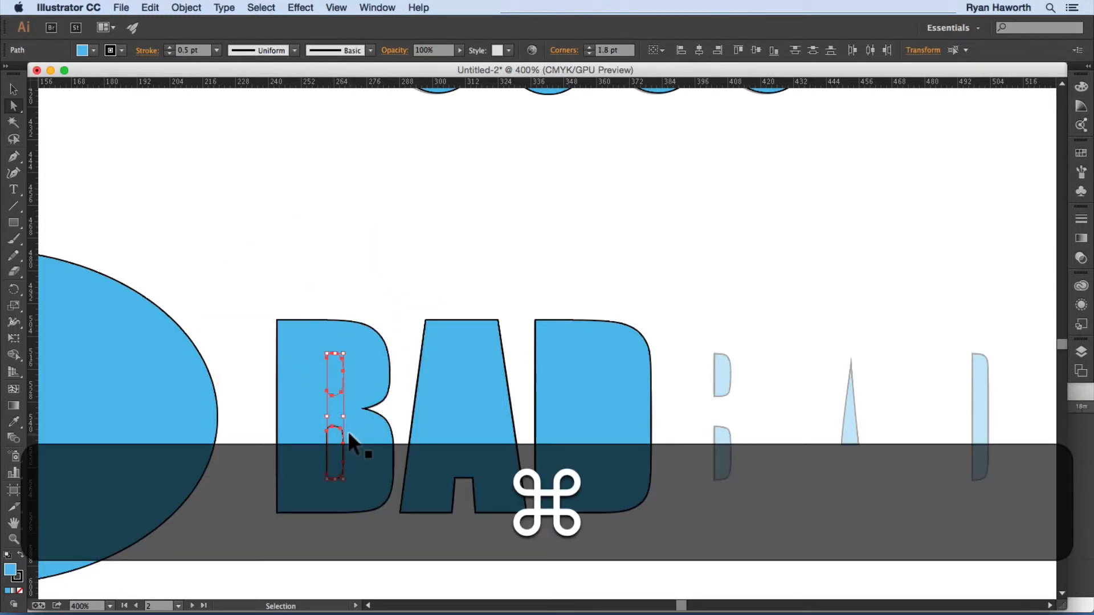
{"action": "key", "text": "super+z"}
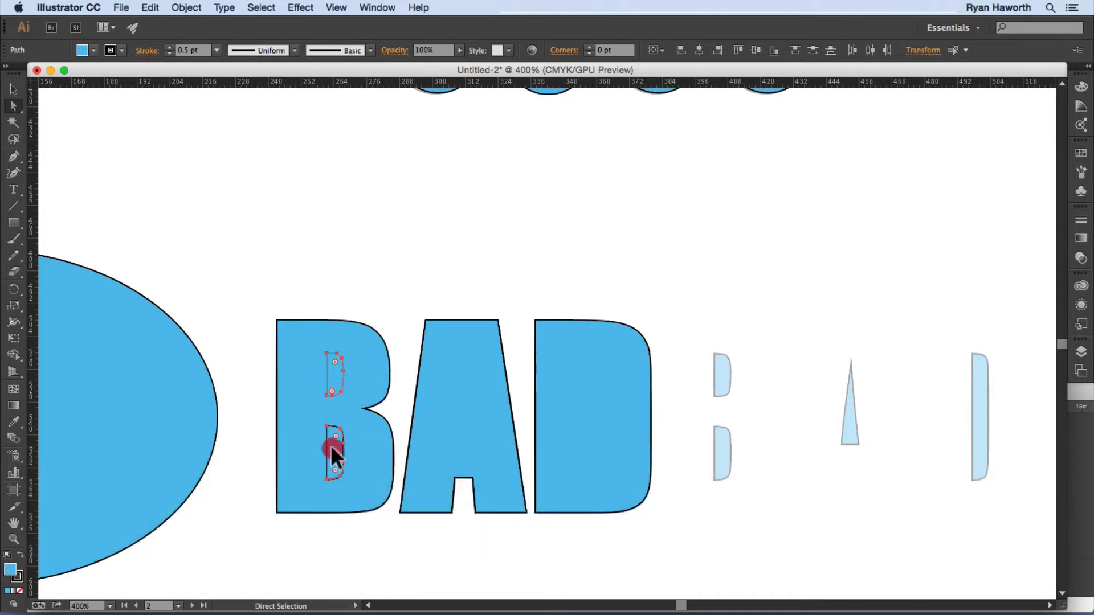
{"action": "left_click_drag", "start_coordinate": [333, 445], "coordinate": [721, 451]}
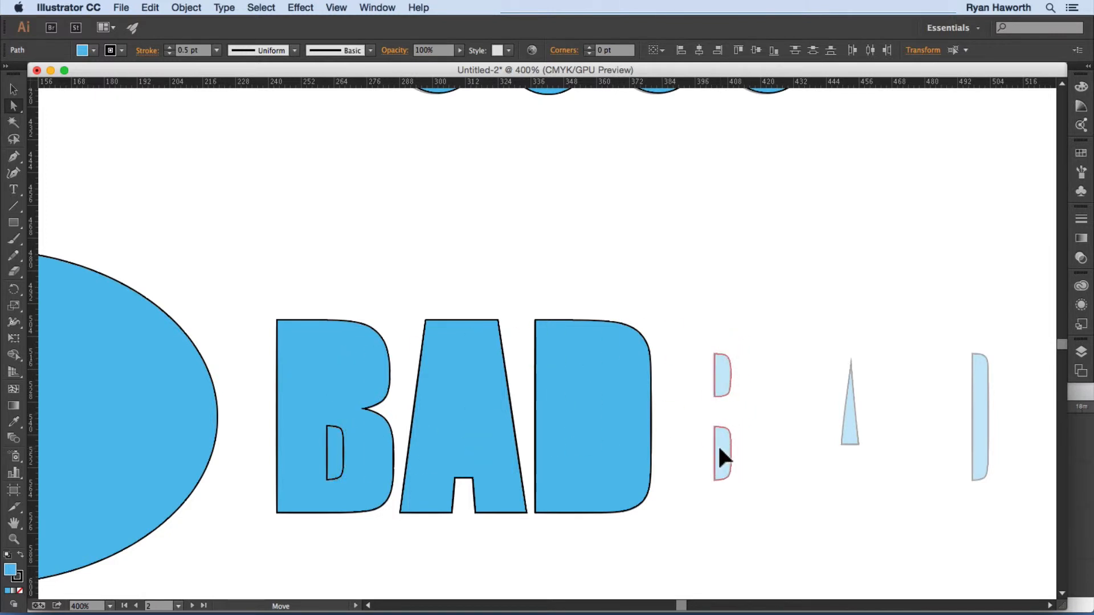
{"action": "left_click", "coordinate": [718, 449]}
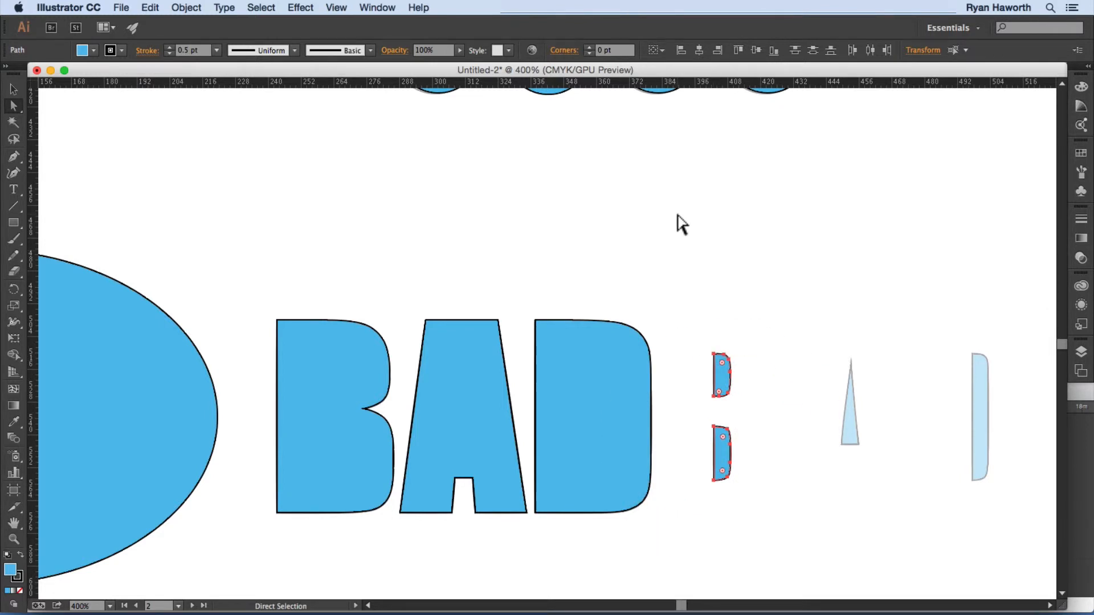
Step: Switch the artwork to Outline view, then lasso the A's inner triangle and move it right onto the triangle target
{"action": "key", "text": "super"}
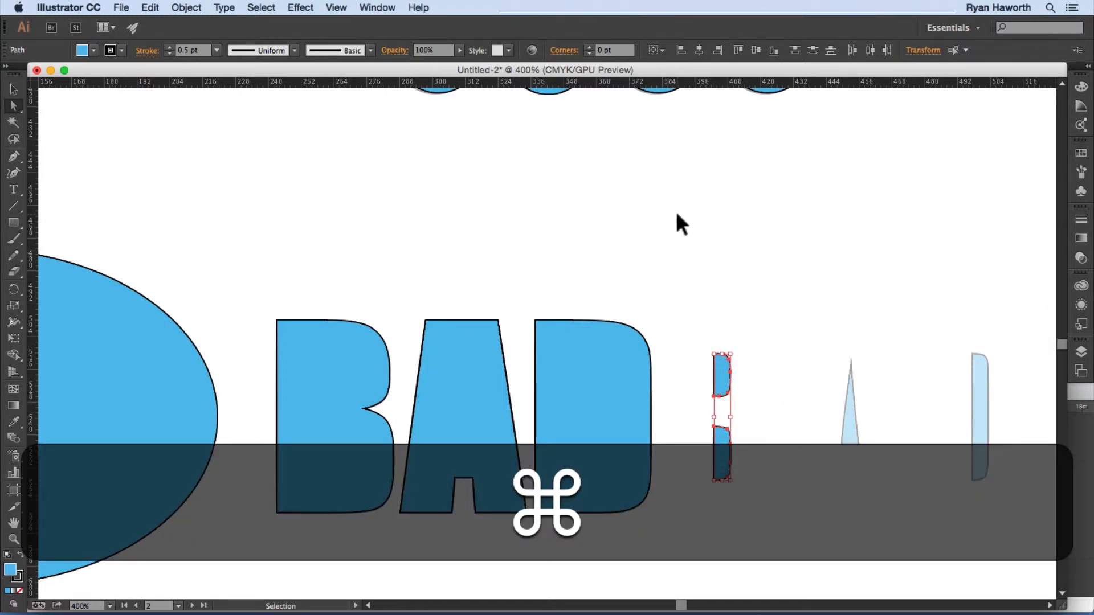
{"action": "key", "text": "super+y"}
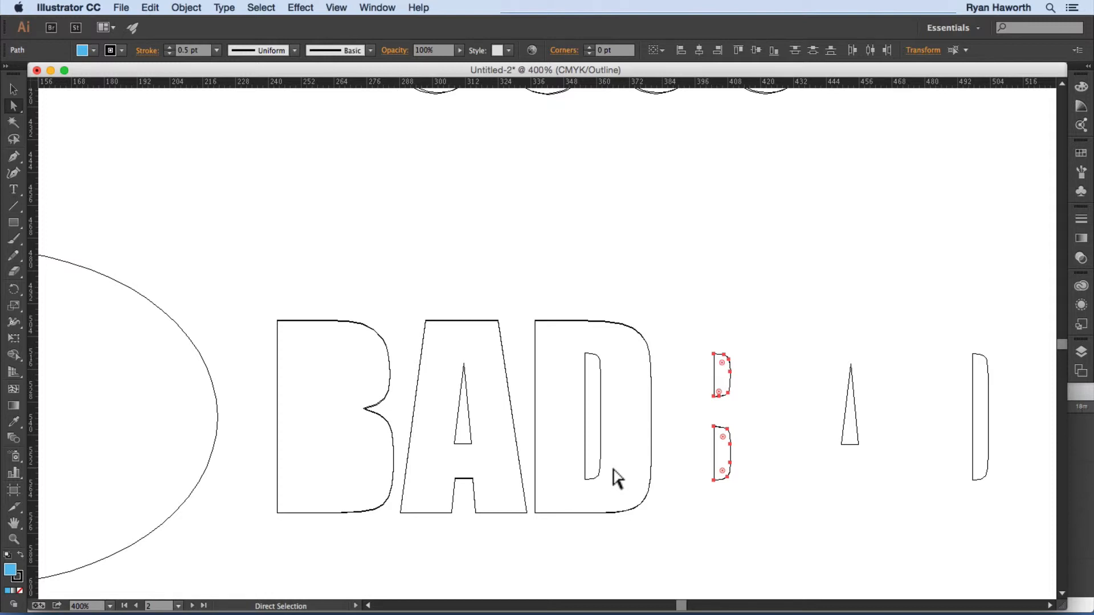
{"action": "key", "text": "q"}
{"action": "mouse_move", "coordinate": [447, 454]}
{"action": "left_mouse_down"}
{"action": "mouse_move", "coordinate": [463, 452]}
{"action": "mouse_move", "coordinate": [479, 406]}
{"action": "mouse_move", "coordinate": [461, 357]}
{"action": "mouse_move", "coordinate": [436, 454]}
{"action": "mouse_move", "coordinate": [455, 460]}
{"action": "left_mouse_up"}
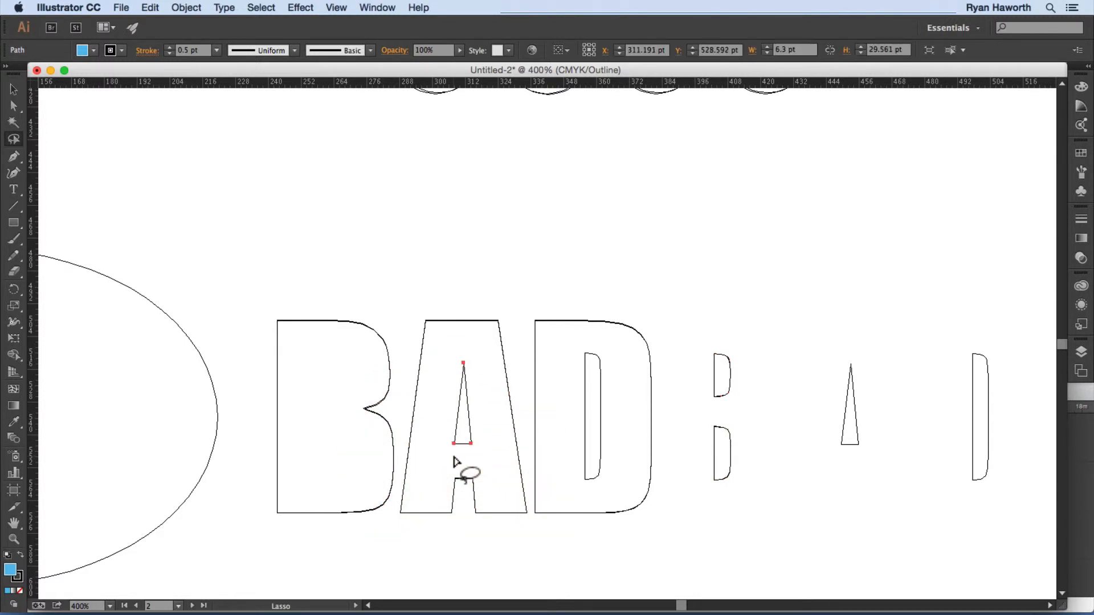
{"action": "key", "text": "super"}
{"action": "left_click_drag", "start_coordinate": [472, 445], "coordinate": [860, 447]}
Step: Lasso the D's inner counter, move it right onto the rightmost counter target, and deselect
{"action": "key", "text": "q"}
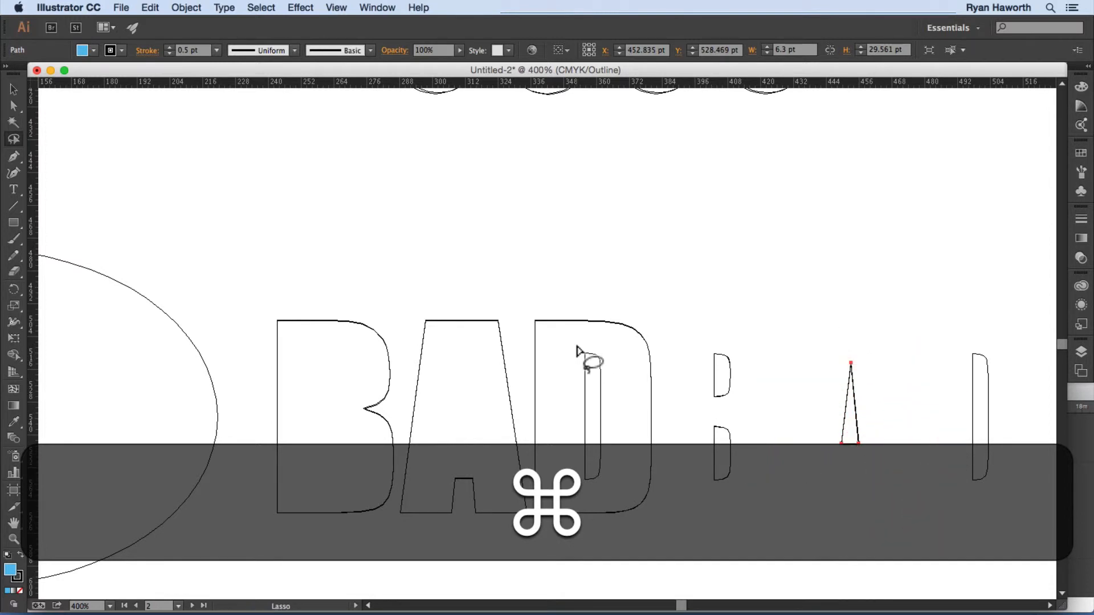
{"action": "mouse_move", "coordinate": [576, 349]}
{"action": "left_mouse_down"}
{"action": "mouse_move", "coordinate": [575, 472]}
{"action": "mouse_move", "coordinate": [590, 490]}
{"action": "mouse_move", "coordinate": [607, 480]}
{"action": "mouse_move", "coordinate": [620, 423]}
{"action": "mouse_move", "coordinate": [614, 368]}
{"action": "mouse_move", "coordinate": [581, 340]}
{"action": "left_mouse_up"}
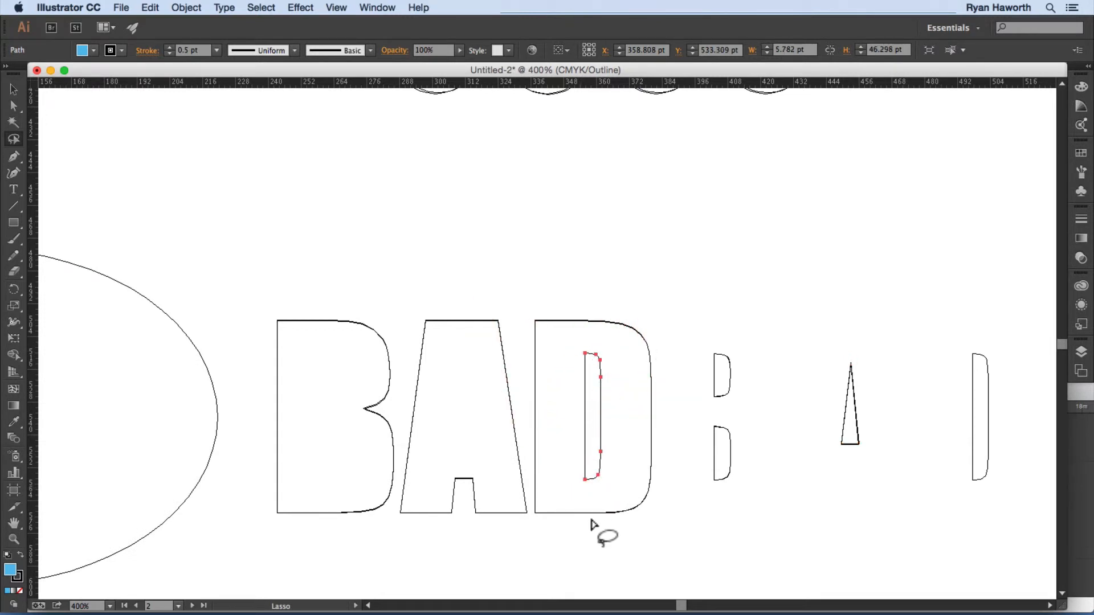
{"action": "key", "text": "super"}
{"action": "mouse_move", "coordinate": [587, 483]}
{"action": "left_mouse_down"}
{"action": "mouse_move", "coordinate": [935, 447]}
{"action": "mouse_move", "coordinate": [973, 482]}
{"action": "left_mouse_up"}
{"action": "left_click", "coordinate": [821, 483]}
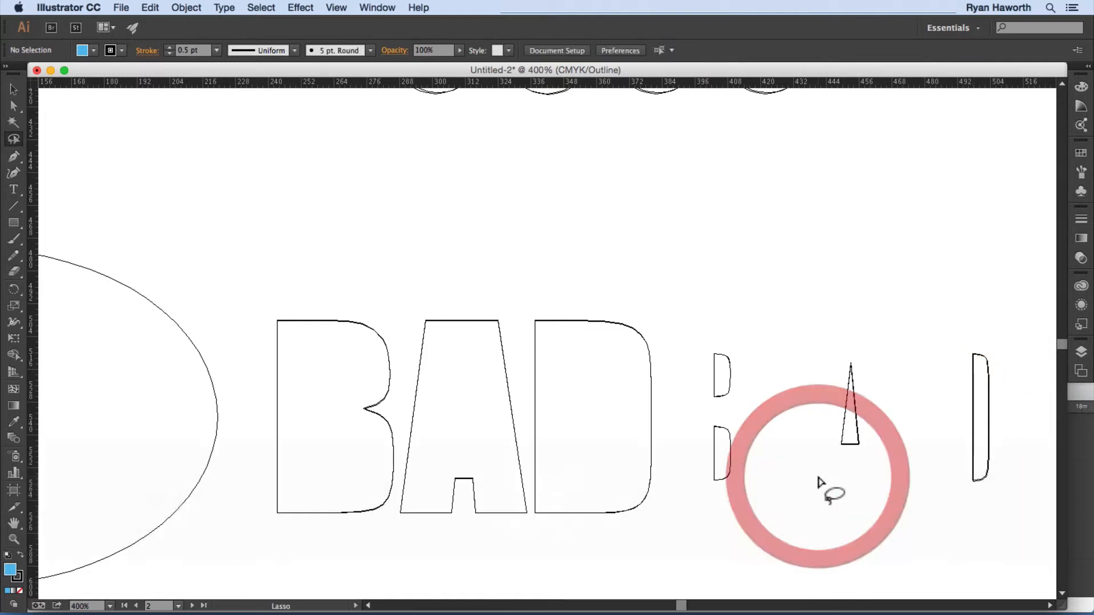
Step: Return the artwork to Preview display and go to page 3 of the practice sheet
{"action": "key", "text": "super"}
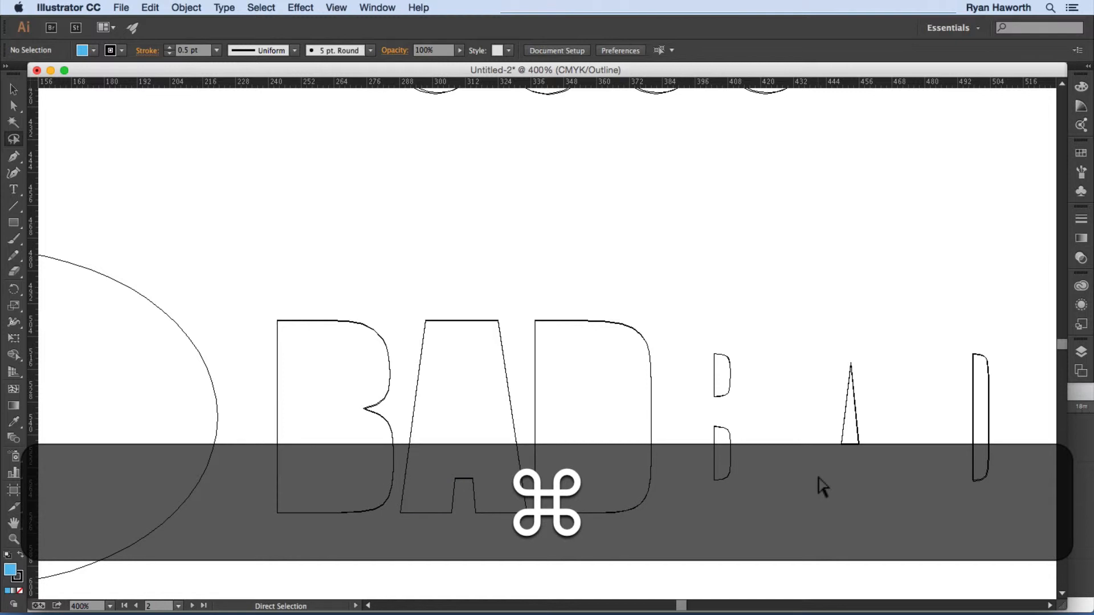
{"action": "key", "text": "super+y"}
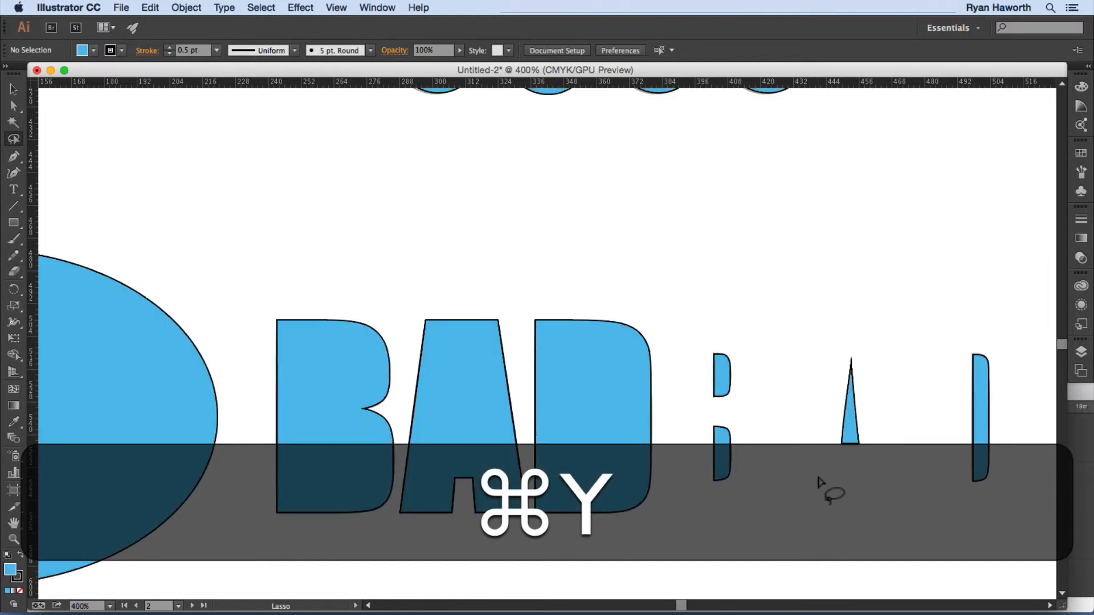
{"action": "left_click", "coordinate": [819, 477]}
{"action": "key", "text": "super+minus"}
{"action": "key", "text": "super+minus"}
{"action": "key", "text": "super+minus"}
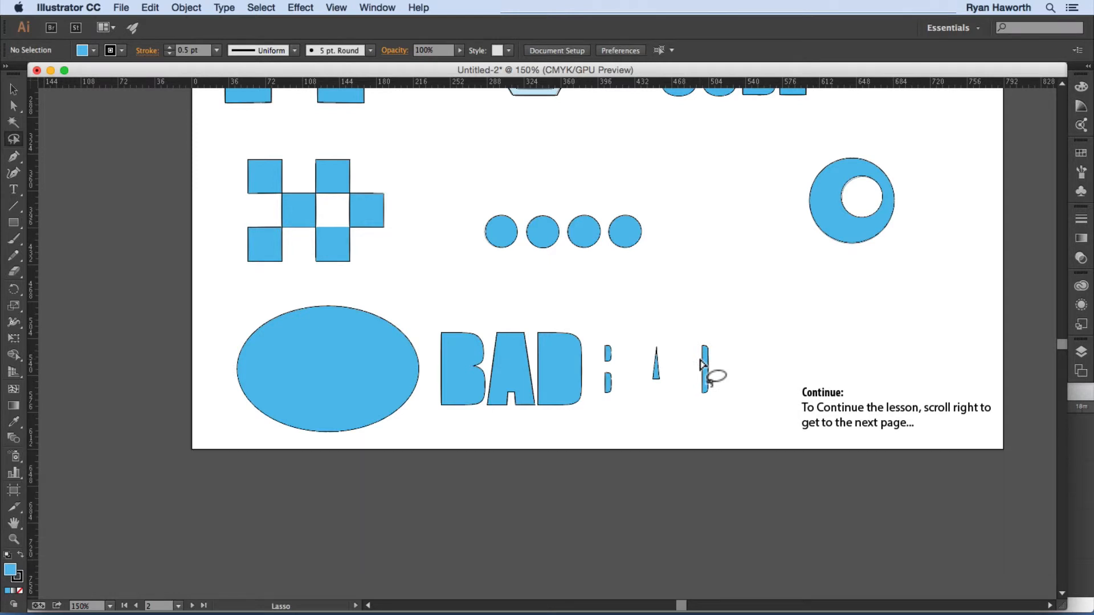
{"action": "key", "text": "space"}
{"action": "mouse_move", "coordinate": [750, 369]}
{"action": "left_mouse_down"}
{"action": "mouse_move", "coordinate": [762, 416]}
{"action": "mouse_move", "coordinate": [706, 491]}
{"action": "left_mouse_up"}
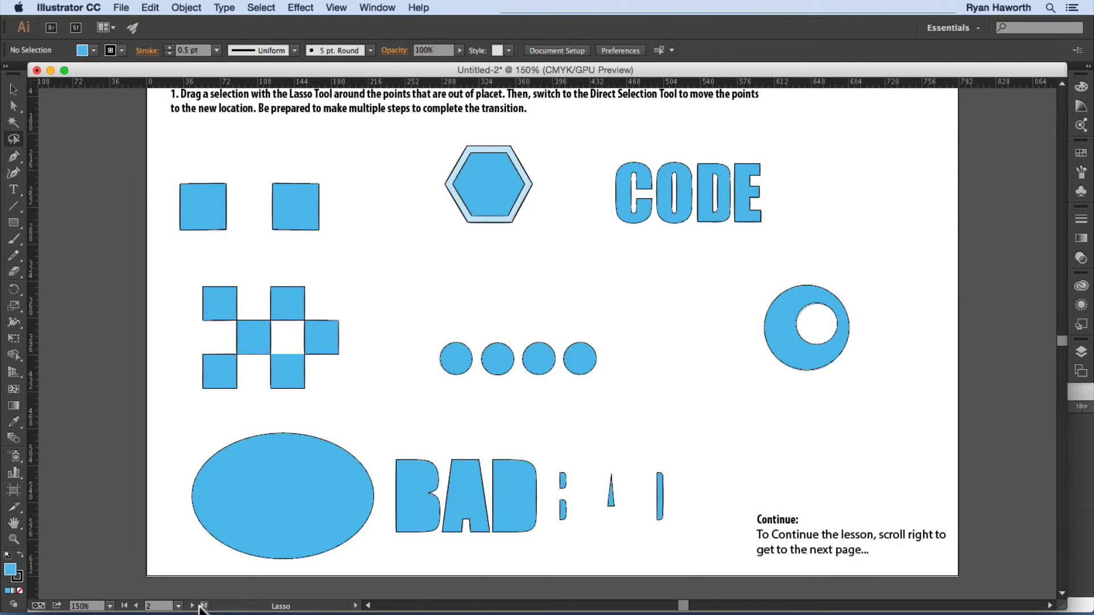
{"action": "left_click", "coordinate": [193, 606]}
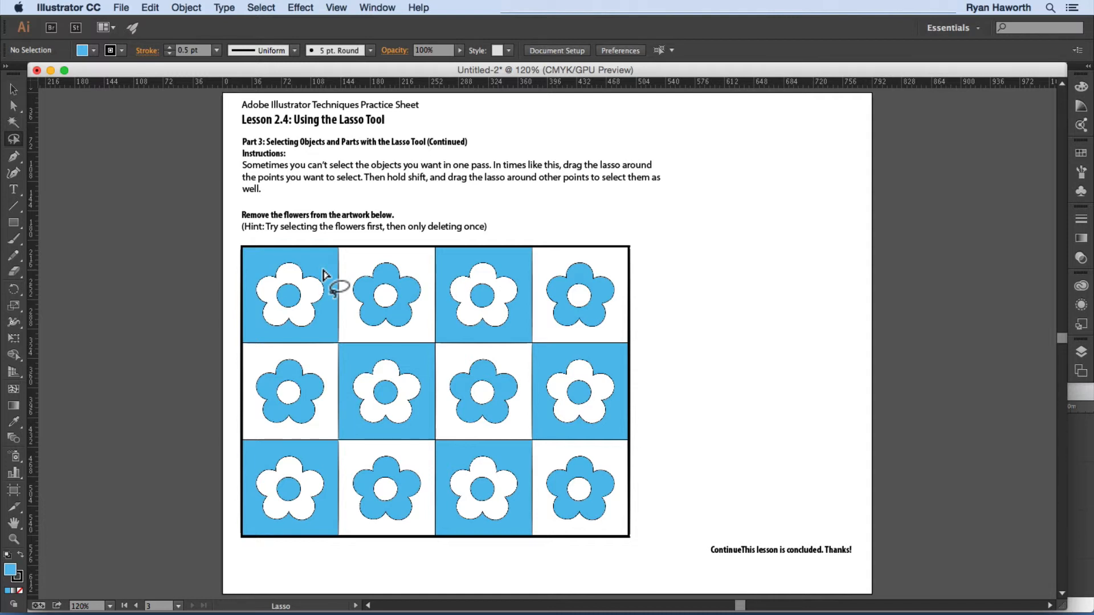
Step: Lasso the first flower in the top row and add the row's other three flowers to the selection
{"action": "mouse_move", "coordinate": [323, 272]}
{"action": "left_mouse_down"}
{"action": "mouse_move", "coordinate": [289, 255]}
{"action": "mouse_move", "coordinate": [262, 265]}
{"action": "mouse_move", "coordinate": [253, 313]}
{"action": "mouse_move", "coordinate": [271, 329]}
{"action": "mouse_move", "coordinate": [304, 333]}
{"action": "mouse_move", "coordinate": [324, 316]}
{"action": "mouse_move", "coordinate": [323, 276]}
{"action": "left_mouse_up"}
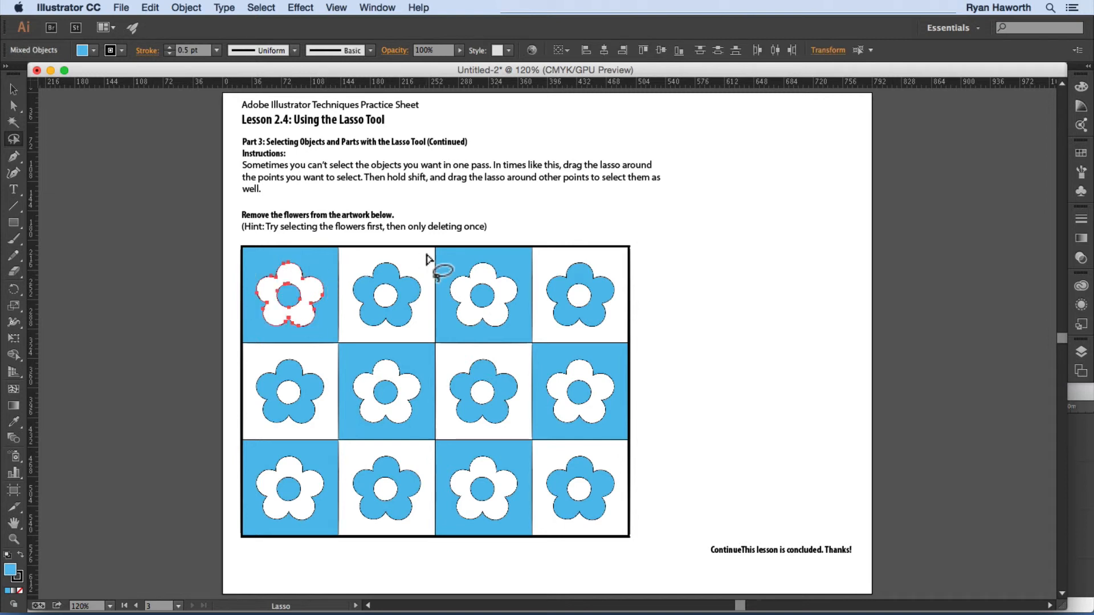
{"action": "key", "text": "shift"}
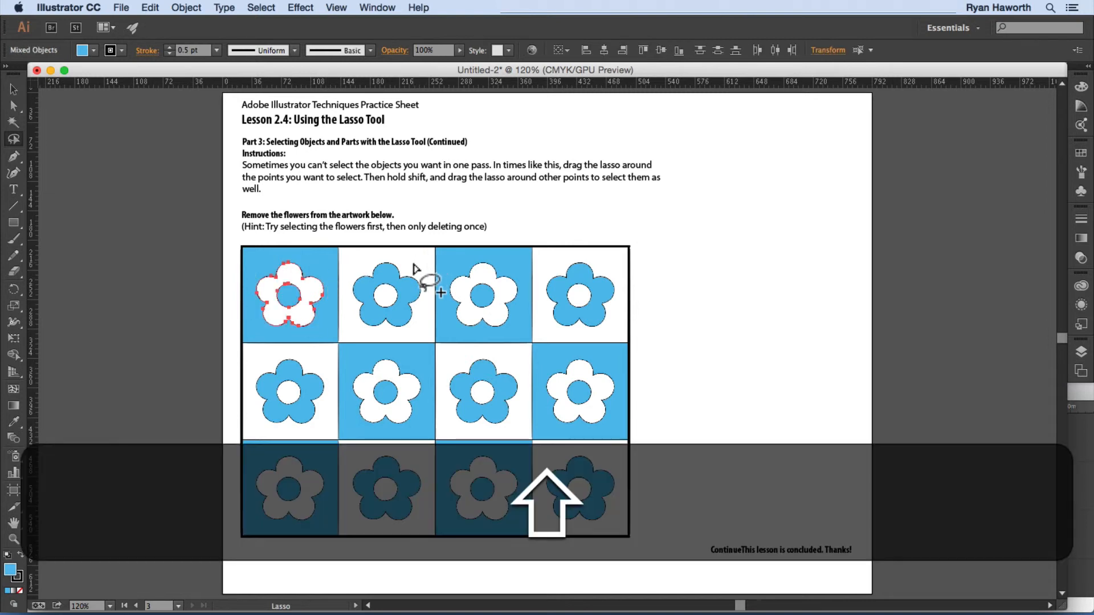
{"action": "mouse_move", "coordinate": [415, 263]}
{"action": "left_mouse_down"}
{"action": "mouse_move", "coordinate": [378, 258]}
{"action": "mouse_move", "coordinate": [354, 279]}
{"action": "mouse_move", "coordinate": [350, 302]}
{"action": "mouse_move", "coordinate": [375, 337]}
{"action": "mouse_move", "coordinate": [406, 342]}
{"action": "mouse_move", "coordinate": [427, 324]}
{"action": "mouse_move", "coordinate": [417, 272]}
{"action": "mouse_move", "coordinate": [452, 264]}
{"action": "mouse_move", "coordinate": [457, 327]}
{"action": "mouse_move", "coordinate": [494, 330]}
{"action": "mouse_move", "coordinate": [520, 316]}
{"action": "mouse_move", "coordinate": [518, 283]}
{"action": "mouse_move", "coordinate": [471, 262]}
{"action": "left_mouse_up"}
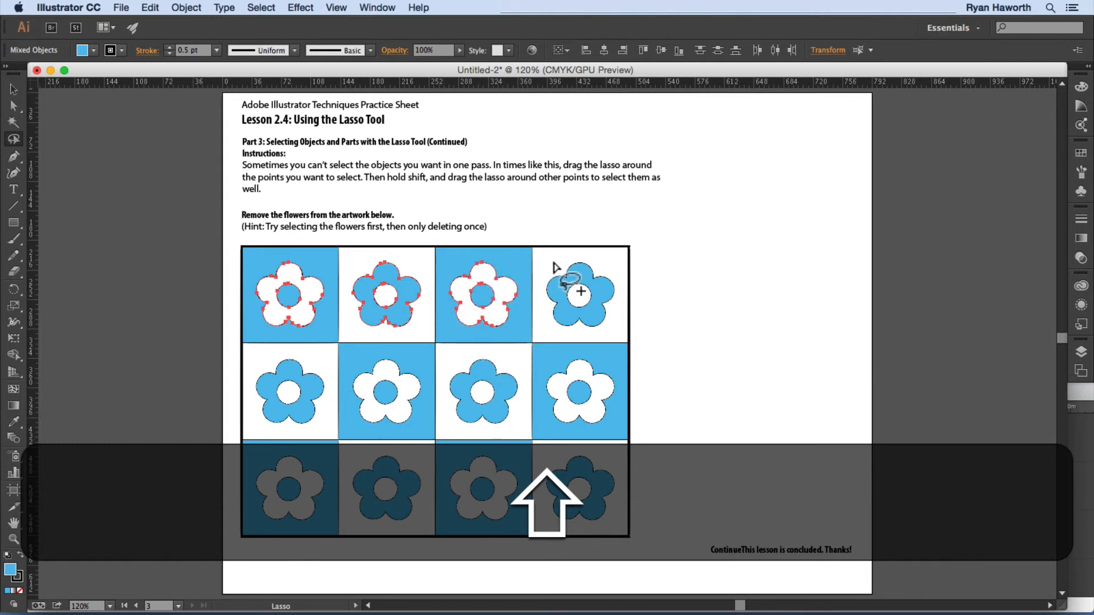
{"action": "mouse_move", "coordinate": [551, 262]}
{"action": "left_mouse_down"}
{"action": "mouse_move", "coordinate": [539, 293]}
{"action": "mouse_move", "coordinate": [549, 318]}
{"action": "mouse_move", "coordinate": [575, 337]}
{"action": "mouse_move", "coordinate": [604, 330]}
{"action": "mouse_move", "coordinate": [620, 308]}
{"action": "mouse_move", "coordinate": [616, 273]}
{"action": "mouse_move", "coordinate": [588, 256]}
{"action": "mouse_move", "coordinate": [564, 265]}
{"action": "left_mouse_up"}
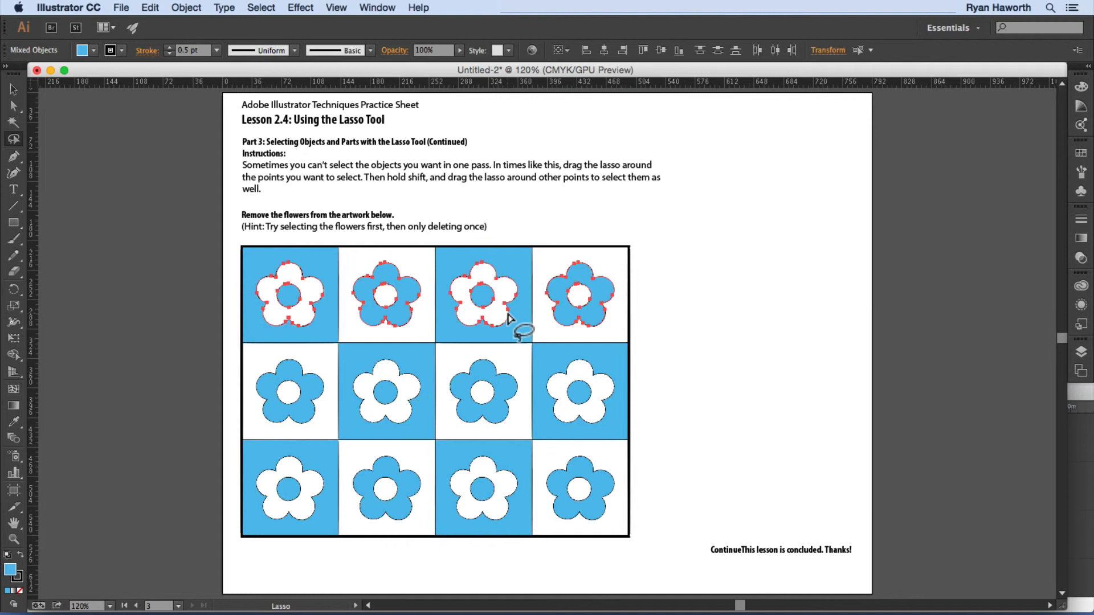
Step: Delete the selected top-row flowers and undo the deletion to restore them with their selection
{"action": "key", "text": "BackSpace"}
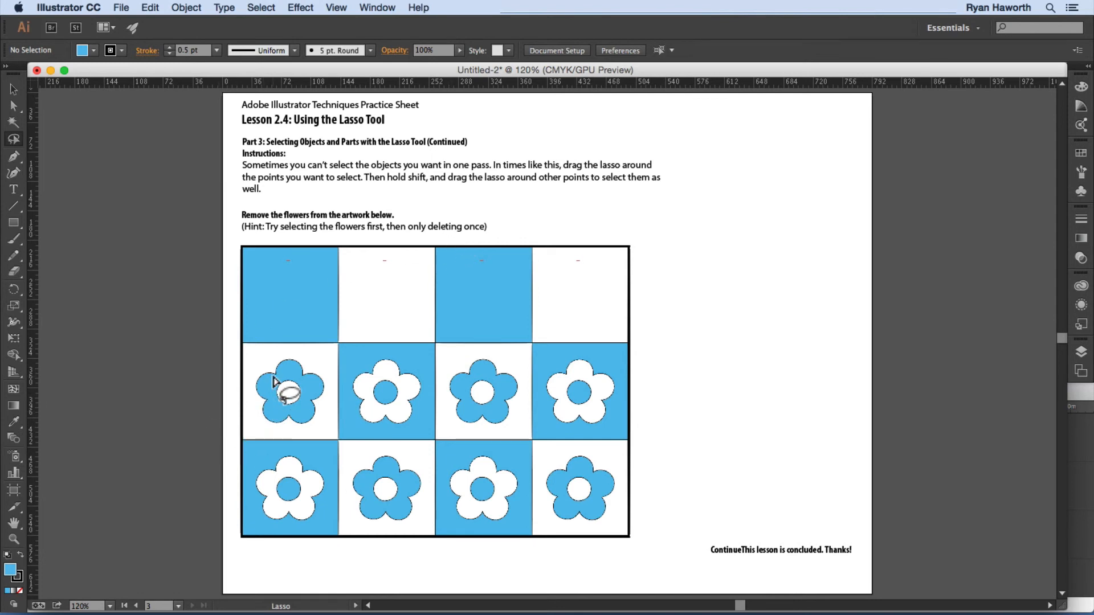
{"action": "key", "text": "super"}
{"action": "key", "text": "super+z"}
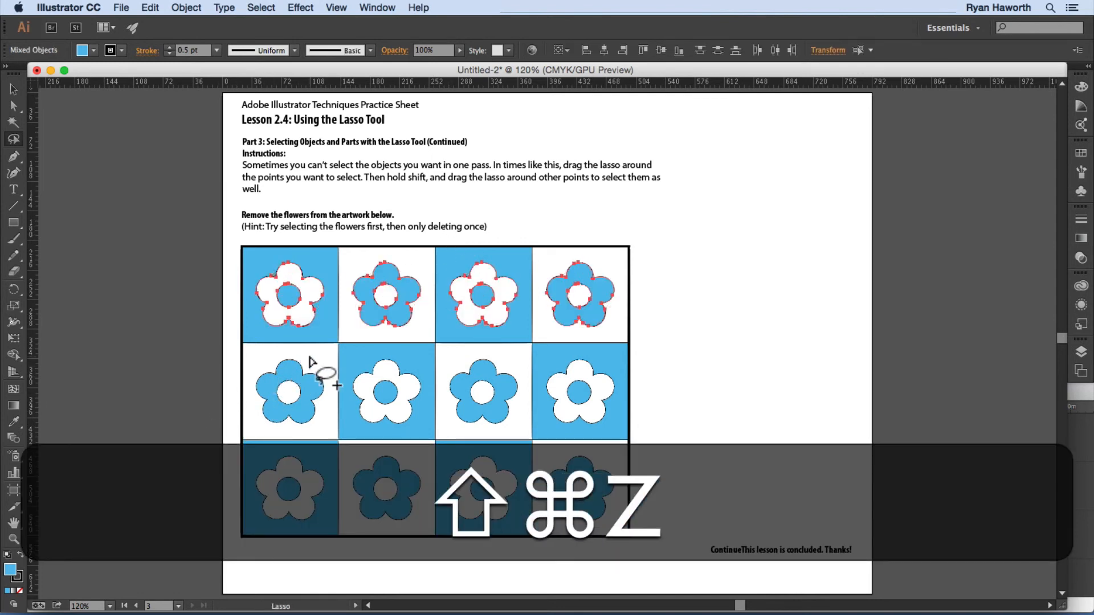
Step: Add the four flowers in the middle row to the existing selection with the Lasso Tool
{"action": "mouse_move", "coordinate": [310, 354]}
{"action": "left_mouse_down"}
{"action": "mouse_move", "coordinate": [254, 375]}
{"action": "mouse_move", "coordinate": [266, 429]}
{"action": "mouse_move", "coordinate": [315, 431]}
{"action": "mouse_move", "coordinate": [329, 393]}
{"action": "left_mouse_up"}
{"action": "left_click_drag", "start_coordinate": [309, 357], "coordinate": [312, 360]}
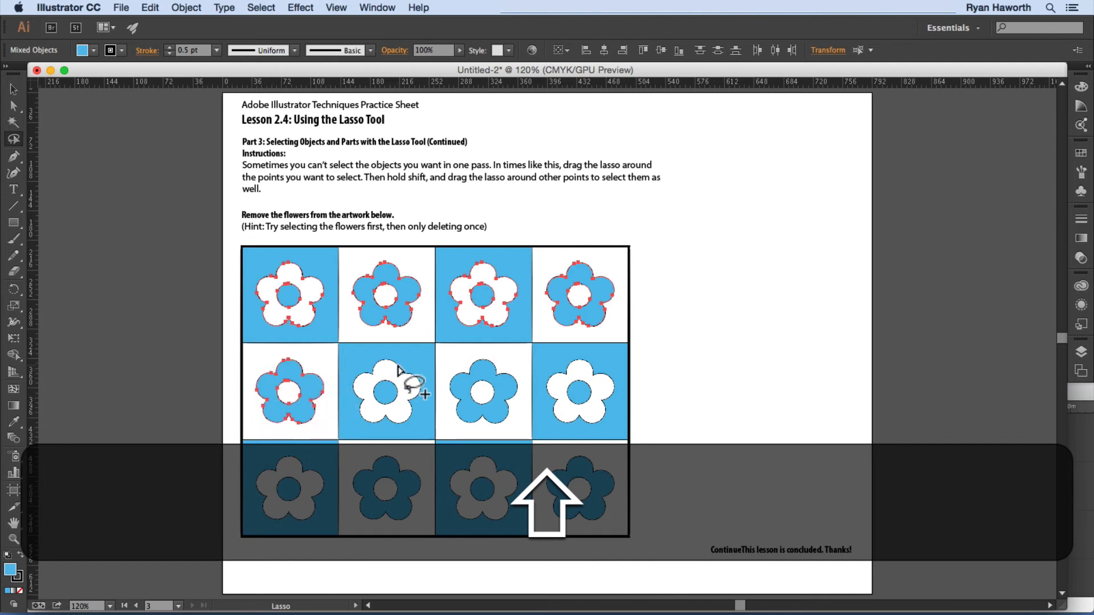
{"action": "mouse_move", "coordinate": [392, 353]}
{"action": "left_mouse_down"}
{"action": "mouse_move", "coordinate": [350, 388]}
{"action": "mouse_move", "coordinate": [370, 424]}
{"action": "mouse_move", "coordinate": [406, 424]}
{"action": "mouse_move", "coordinate": [426, 385]}
{"action": "mouse_move", "coordinate": [464, 359]}
{"action": "mouse_move", "coordinate": [447, 373]}
{"action": "mouse_move", "coordinate": [443, 413]}
{"action": "mouse_move", "coordinate": [451, 426]}
{"action": "mouse_move", "coordinate": [492, 434]}
{"action": "mouse_move", "coordinate": [524, 392]}
{"action": "mouse_move", "coordinate": [515, 373]}
{"action": "mouse_move", "coordinate": [525, 399]}
{"action": "mouse_move", "coordinate": [464, 362]}
{"action": "left_mouse_up"}
{"action": "mouse_move", "coordinate": [598, 349]}
{"action": "left_mouse_down"}
{"action": "mouse_move", "coordinate": [542, 377]}
{"action": "mouse_move", "coordinate": [552, 429]}
{"action": "mouse_move", "coordinate": [586, 434]}
{"action": "mouse_move", "coordinate": [616, 418]}
{"action": "mouse_move", "coordinate": [615, 374]}
{"action": "mouse_move", "coordinate": [598, 352]}
{"action": "left_mouse_up"}
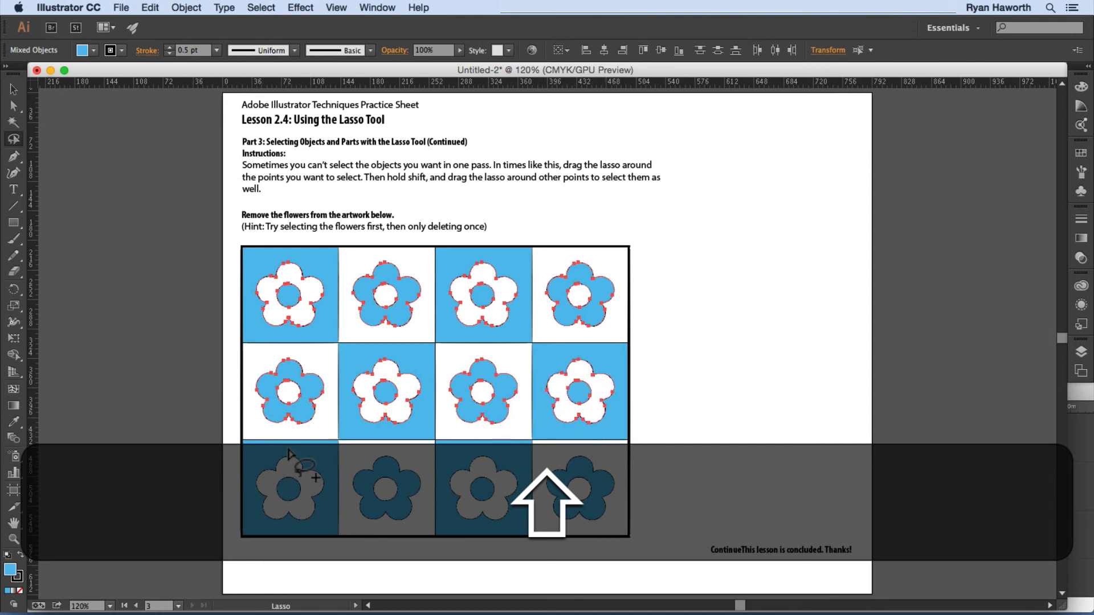
Step: Add the four bottom-row flowers to the lasso selection and delete all twelve selected flowers at once
{"action": "mouse_move", "coordinate": [288, 451]}
{"action": "left_mouse_down"}
{"action": "mouse_move", "coordinate": [253, 481]}
{"action": "mouse_move", "coordinate": [268, 523]}
{"action": "mouse_move", "coordinate": [310, 525]}
{"action": "mouse_move", "coordinate": [327, 503]}
{"action": "mouse_move", "coordinate": [319, 465]}
{"action": "mouse_move", "coordinate": [291, 451]}
{"action": "mouse_move", "coordinate": [362, 455]}
{"action": "mouse_move", "coordinate": [345, 476]}
{"action": "mouse_move", "coordinate": [357, 522]}
{"action": "mouse_move", "coordinate": [420, 518]}
{"action": "mouse_move", "coordinate": [423, 483]}
{"action": "mouse_move", "coordinate": [411, 466]}
{"action": "mouse_move", "coordinate": [359, 455]}
{"action": "left_mouse_up"}
{"action": "mouse_move", "coordinate": [471, 455]}
{"action": "left_mouse_down"}
{"action": "mouse_move", "coordinate": [452, 467]}
{"action": "mouse_move", "coordinate": [449, 505]}
{"action": "mouse_move", "coordinate": [463, 524]}
{"action": "mouse_move", "coordinate": [489, 527]}
{"action": "mouse_move", "coordinate": [516, 515]}
{"action": "mouse_move", "coordinate": [516, 471]}
{"action": "mouse_move", "coordinate": [473, 472]}
{"action": "left_mouse_up"}
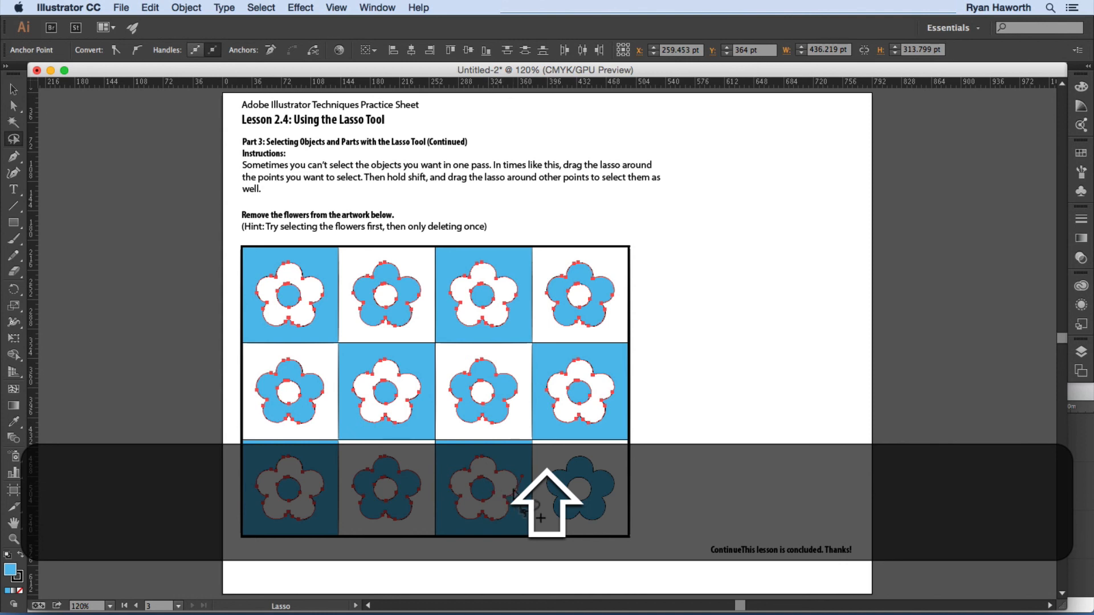
{"action": "left_click_drag", "start_coordinate": [514, 489], "coordinate": [511, 496]}
{"action": "mouse_move", "coordinate": [557, 447]}
{"action": "left_mouse_down"}
{"action": "mouse_move", "coordinate": [546, 481]}
{"action": "mouse_move", "coordinate": [552, 516]}
{"action": "mouse_move", "coordinate": [570, 544]}
{"action": "mouse_move", "coordinate": [599, 550]}
{"action": "mouse_move", "coordinate": [621, 532]}
{"action": "mouse_move", "coordinate": [629, 501]}
{"action": "mouse_move", "coordinate": [571, 451]}
{"action": "left_mouse_up"}
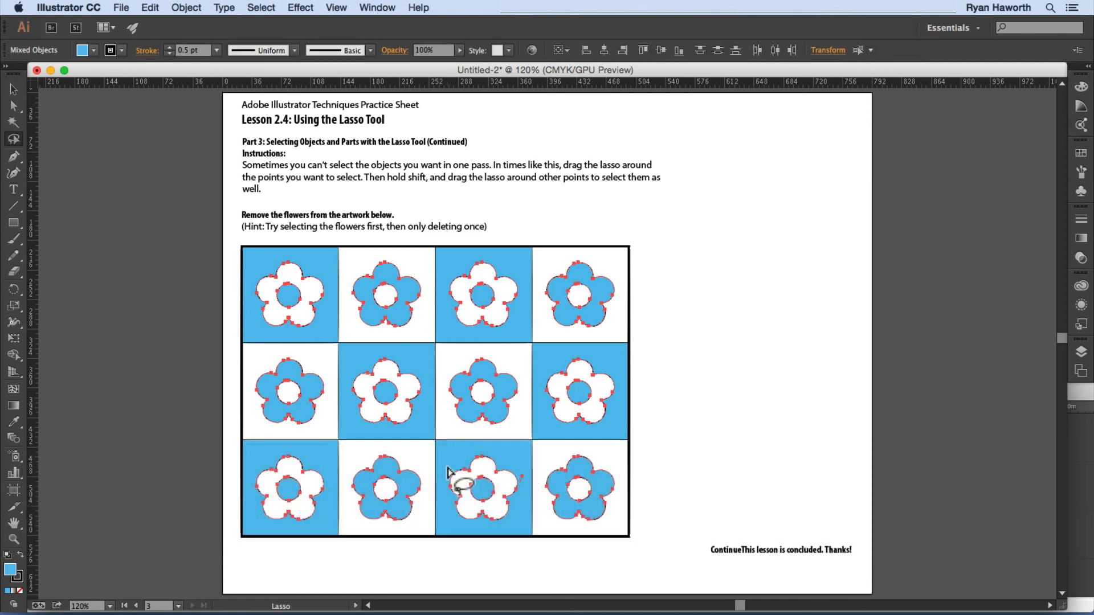
{"action": "key", "text": "BackSpace"}
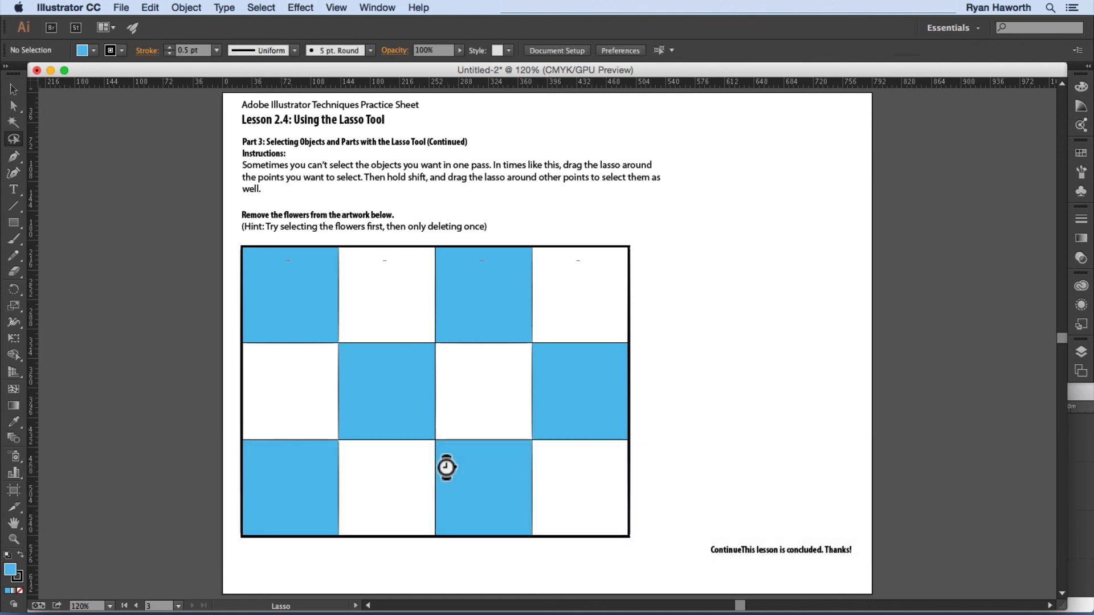